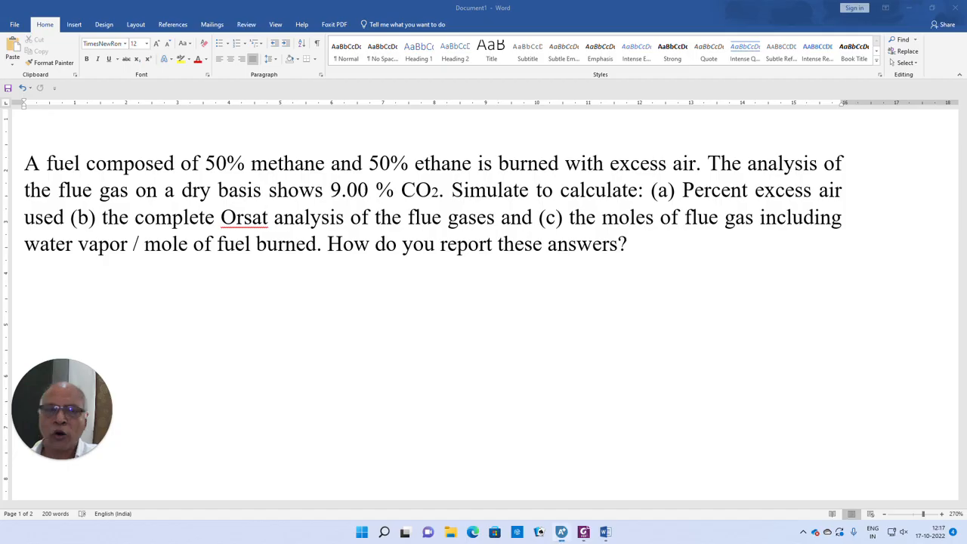
- Bring the Aspen Plus Simulation 3 window in front of the Word problem statement
click(561, 532)
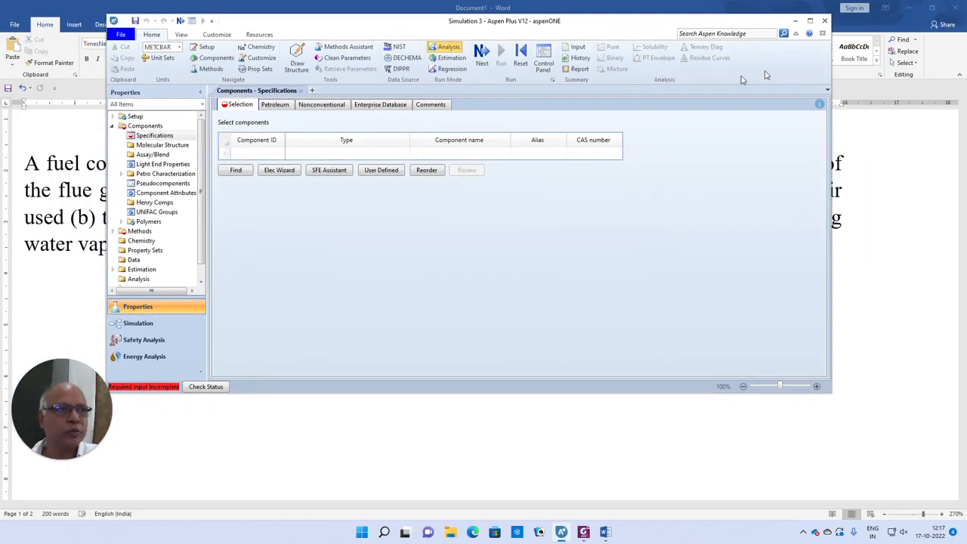
- Maximize the window and enter METHANE, ETHANE and O2 as component IDs
click(809, 20)
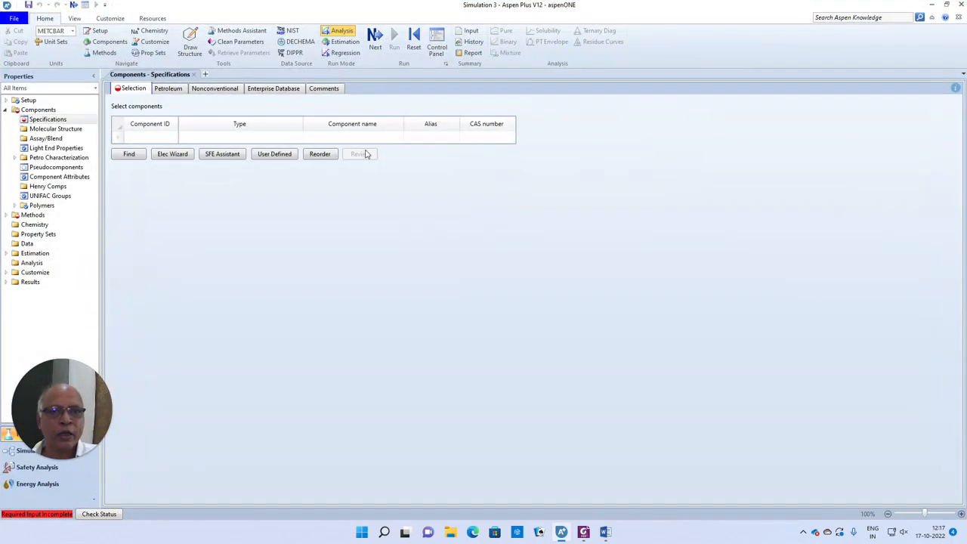
click(159, 139)
text(METHANE)
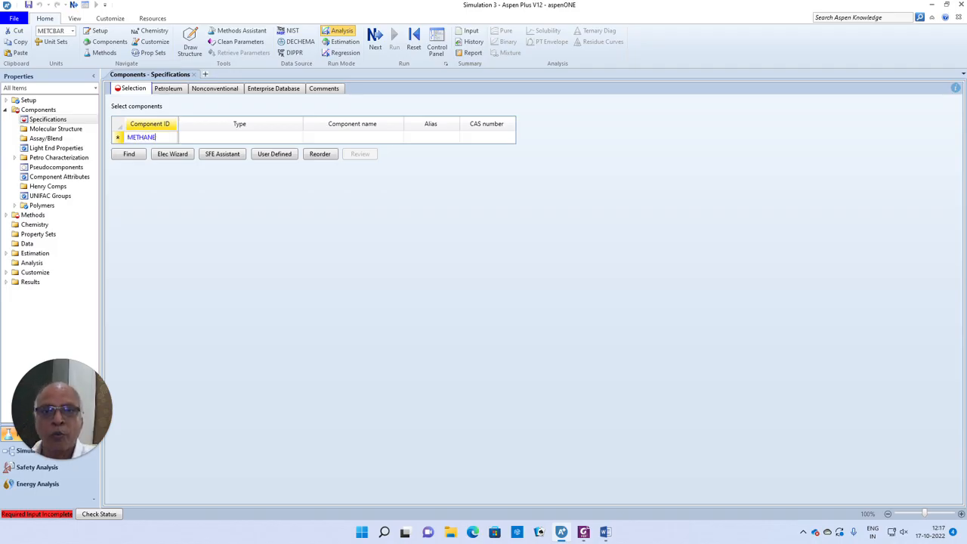
key(Return)
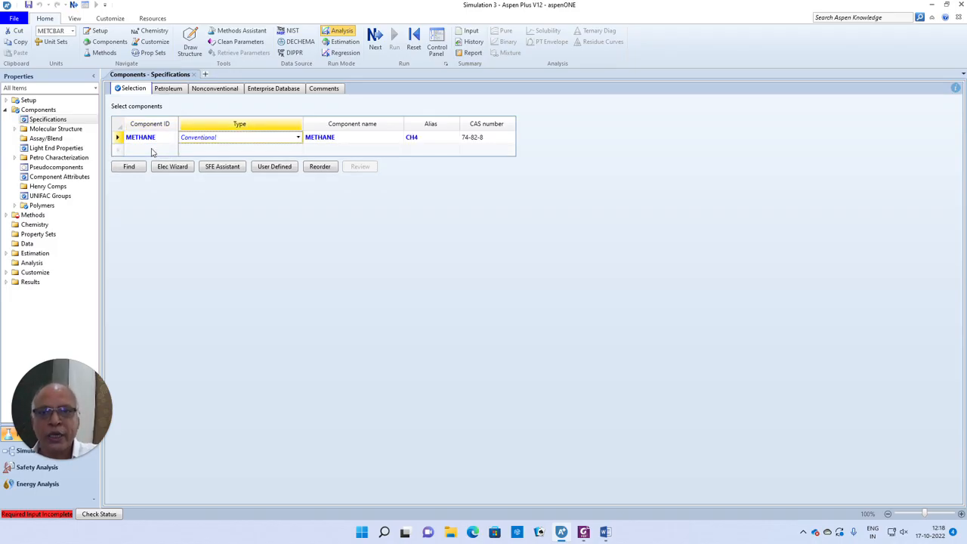
click(151, 150)
text(ETHAN)
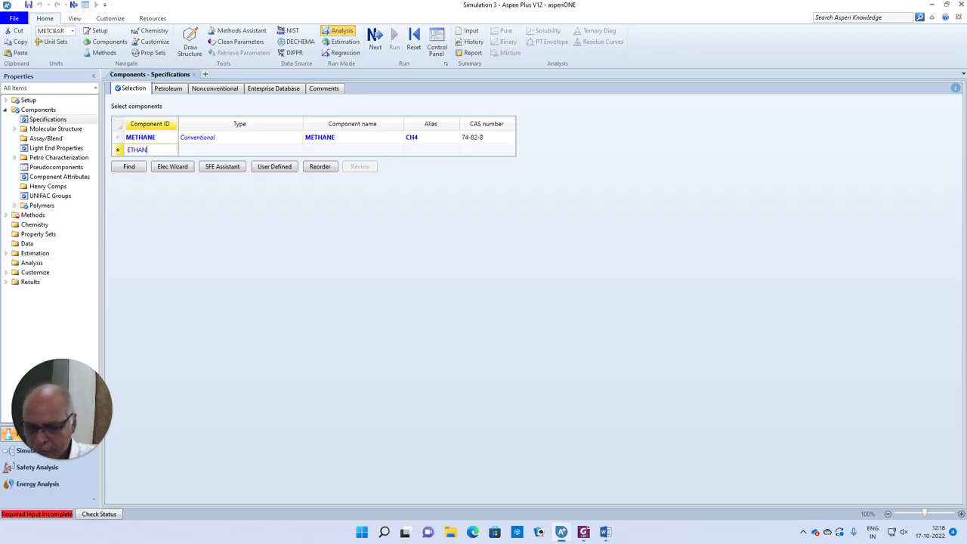
text(E)
key(Return)
click(152, 164)
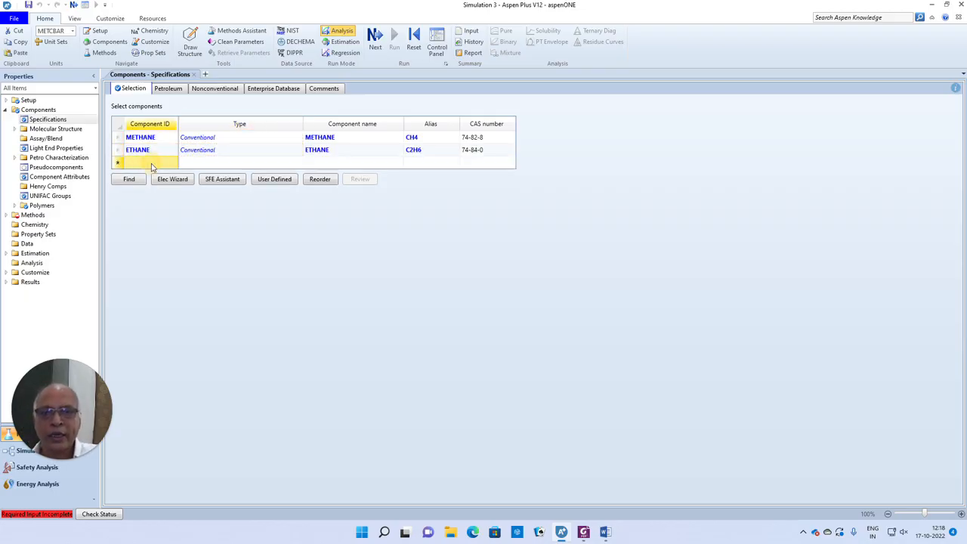
text(O2)
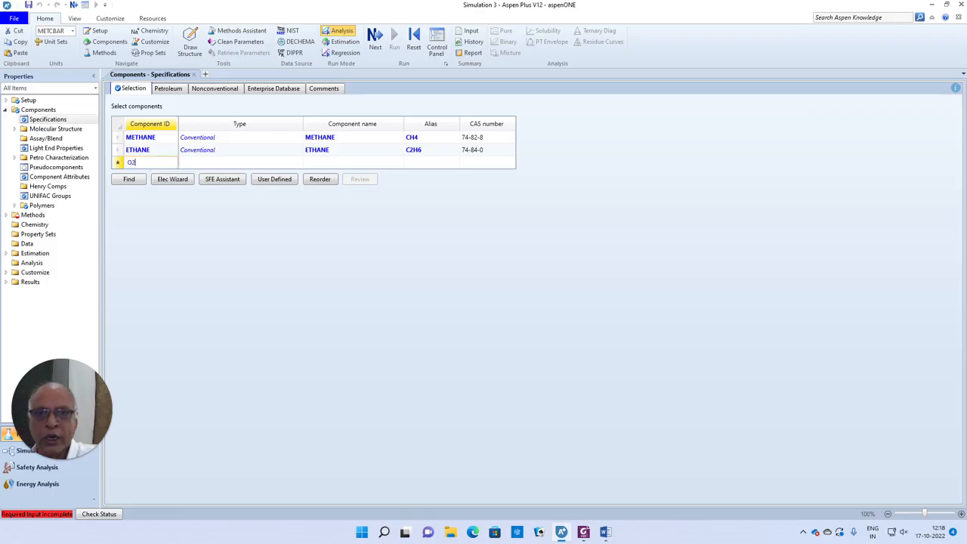
key(Return)
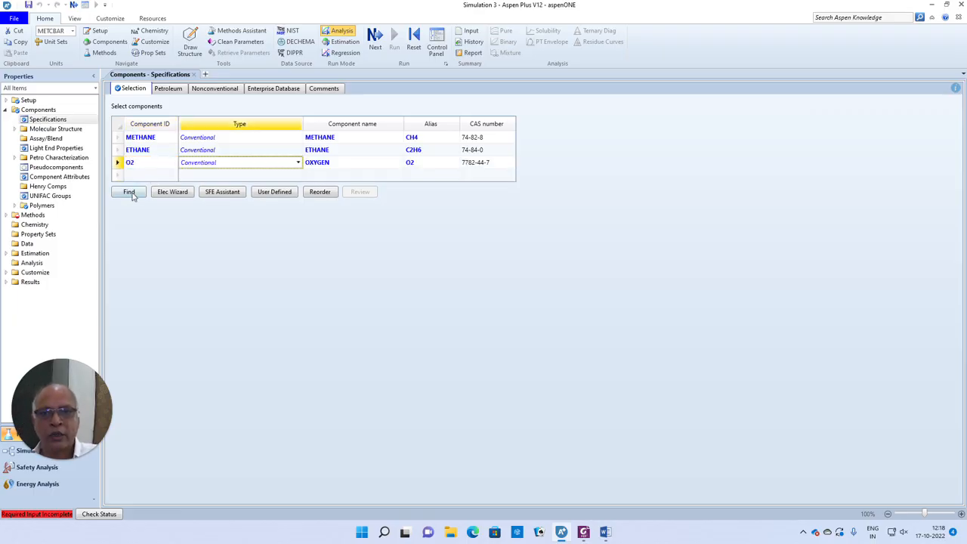
- Add N2, CO2 and H2O to the component list
click(139, 176)
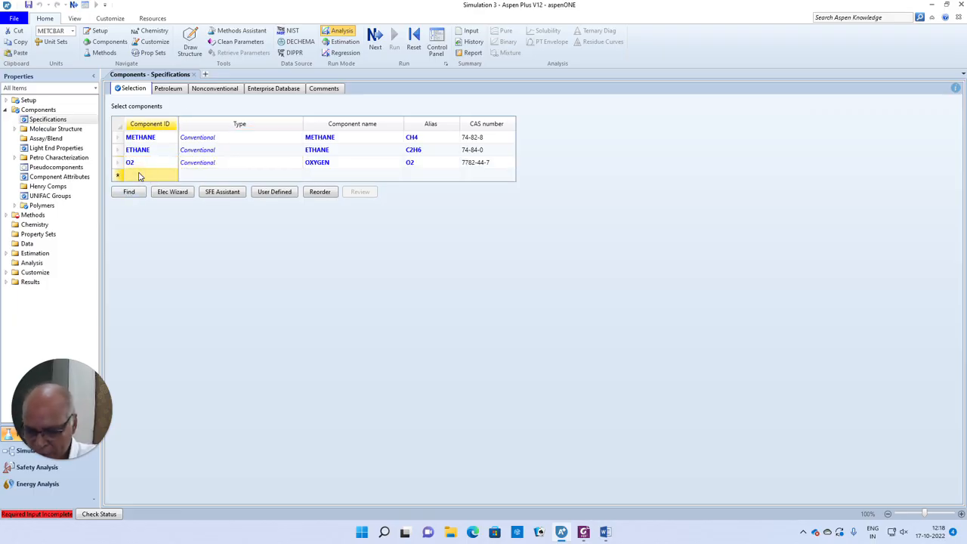
text(N2)
key(Return)
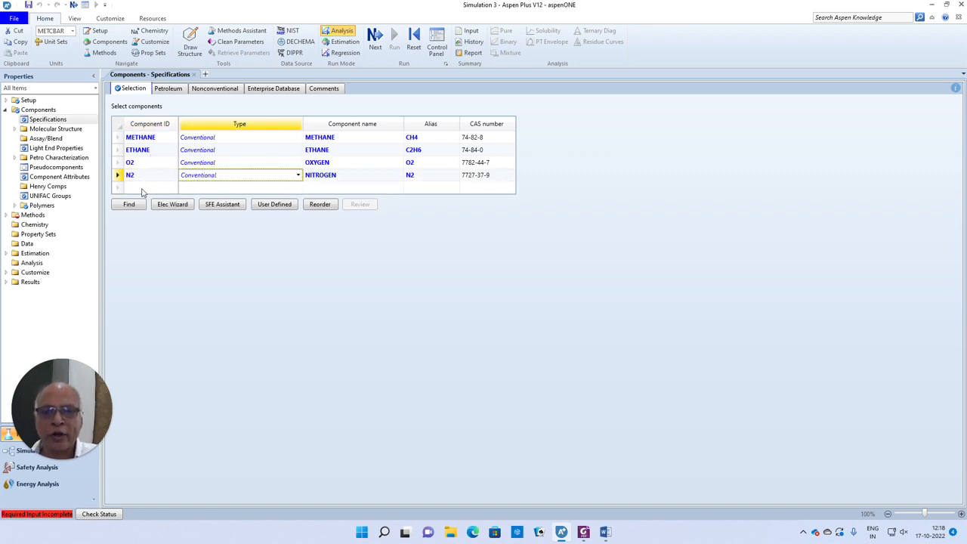
click(141, 189)
text(CO2)
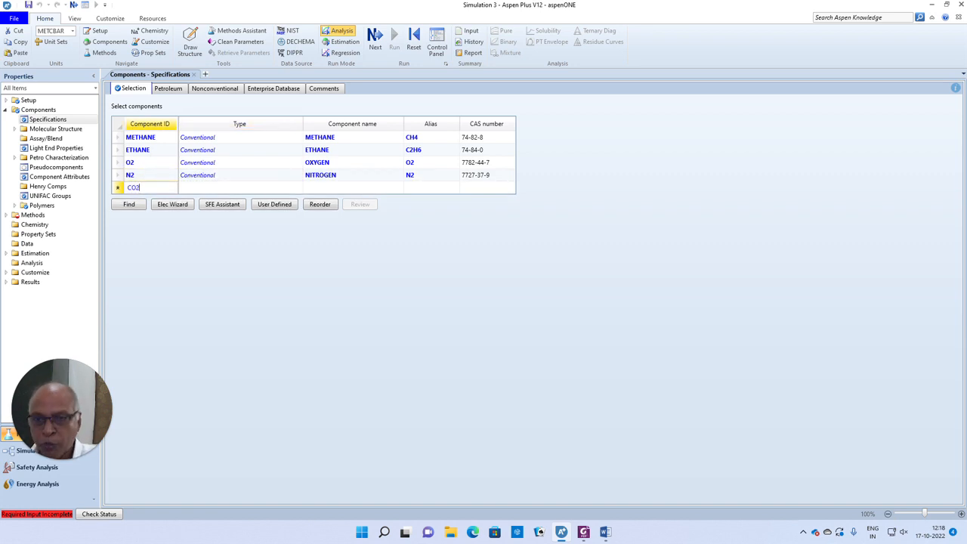
key(Return)
click(140, 200)
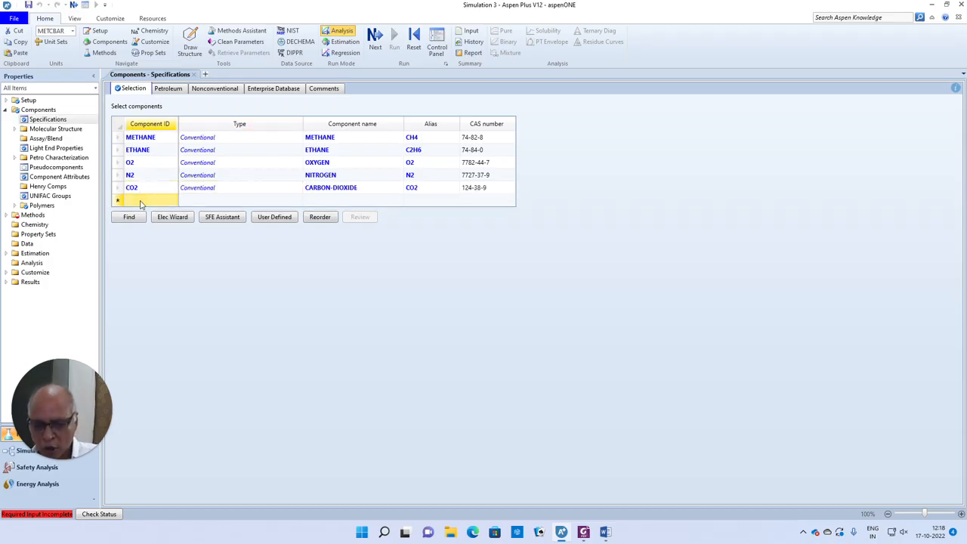
text(H2O)
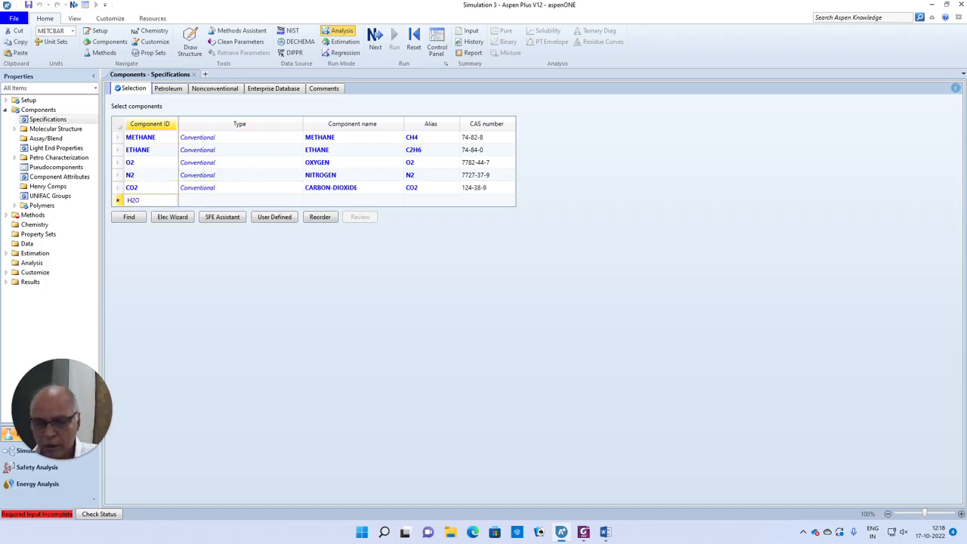
key(Return)
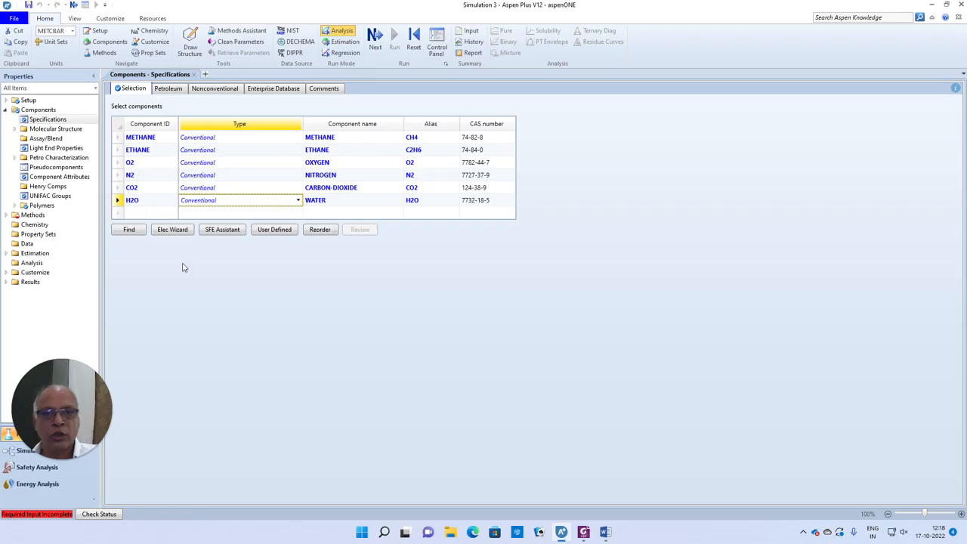
click(375, 38)
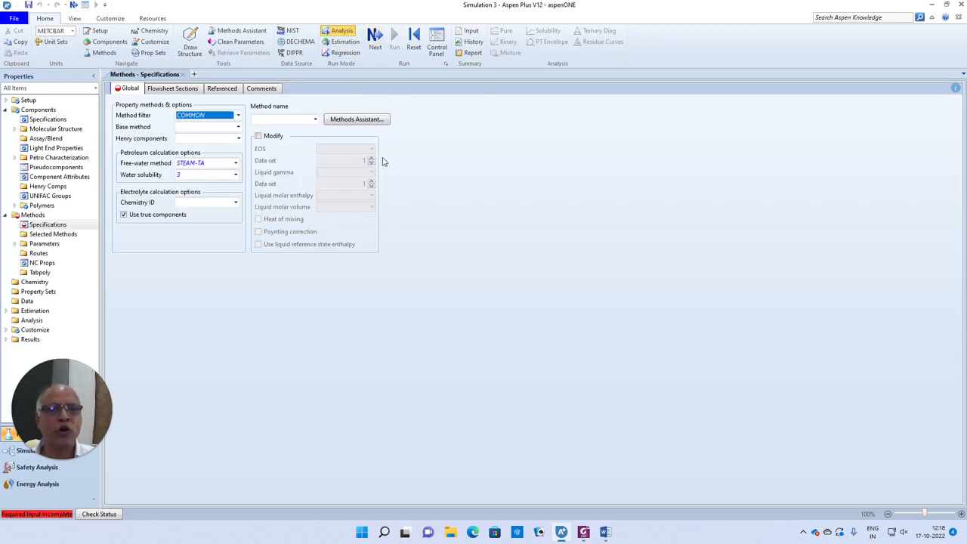
- Select IDEAL as the property method
click(315, 119)
drag(314, 148, 314, 178)
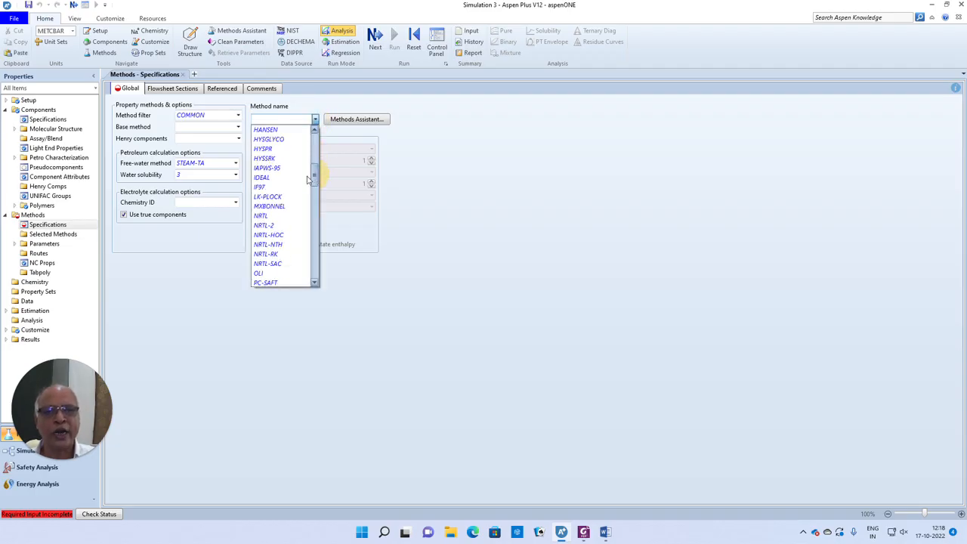
click(306, 178)
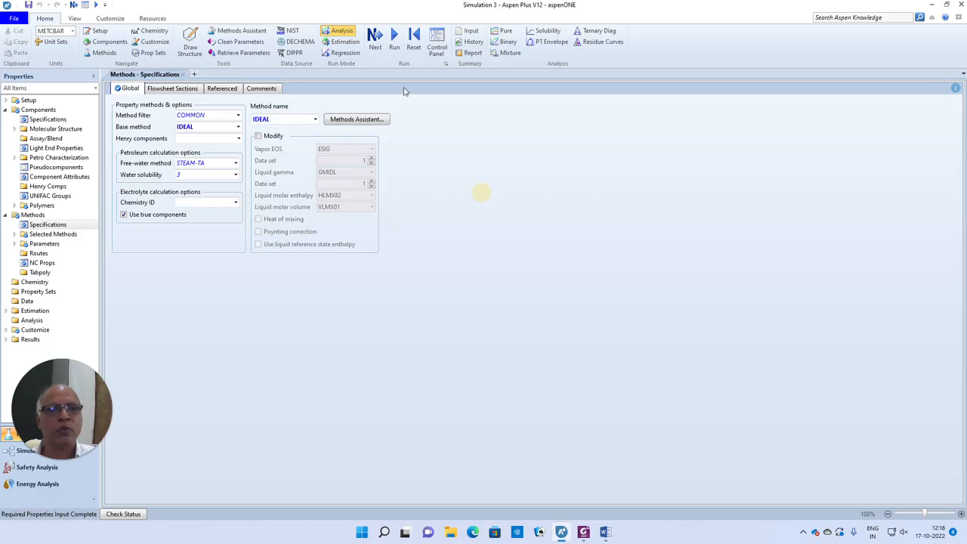
- Leave property input and go to the simulation environment
click(376, 38)
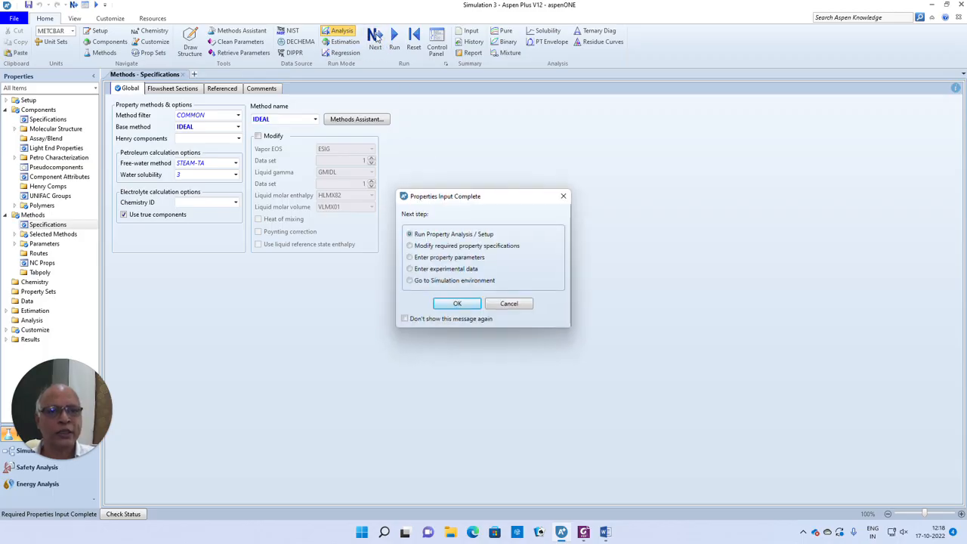
click(442, 281)
click(454, 303)
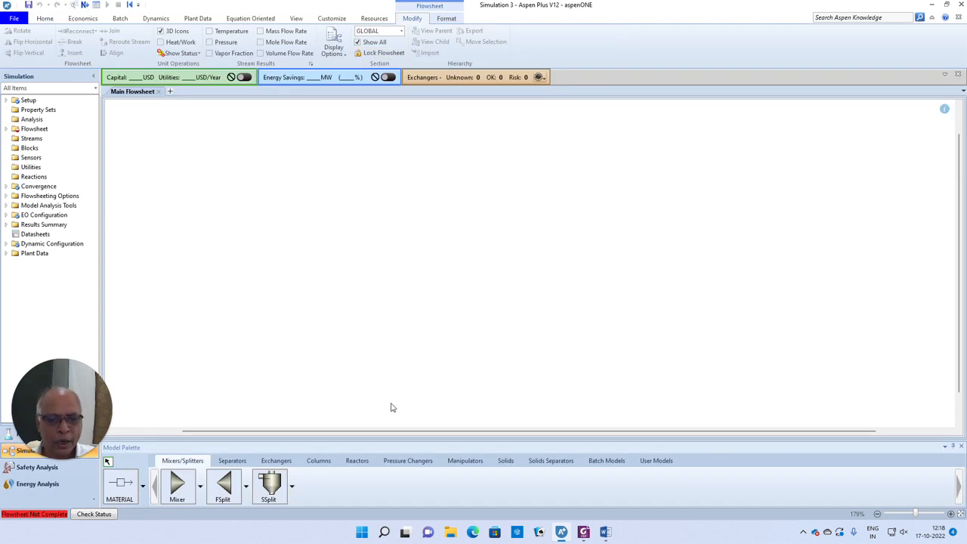
- Place mixer B1 on the flowsheet and delete the accidental extra block B2
click(179, 484)
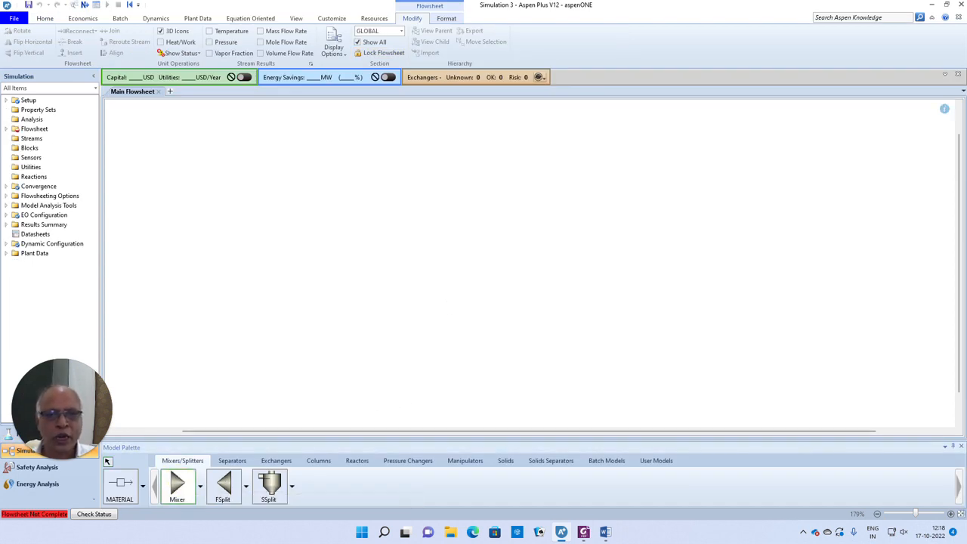
click(278, 218)
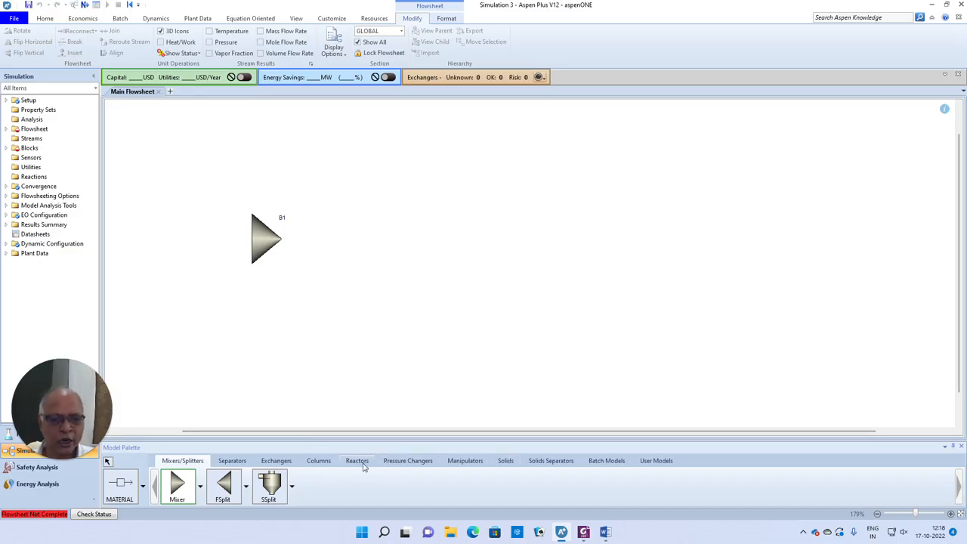
click(359, 461)
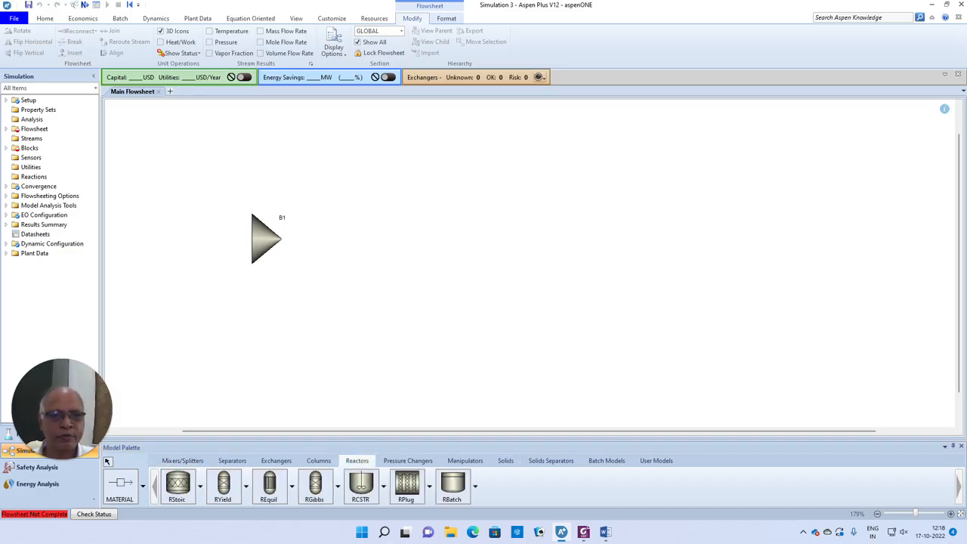
click(365, 239)
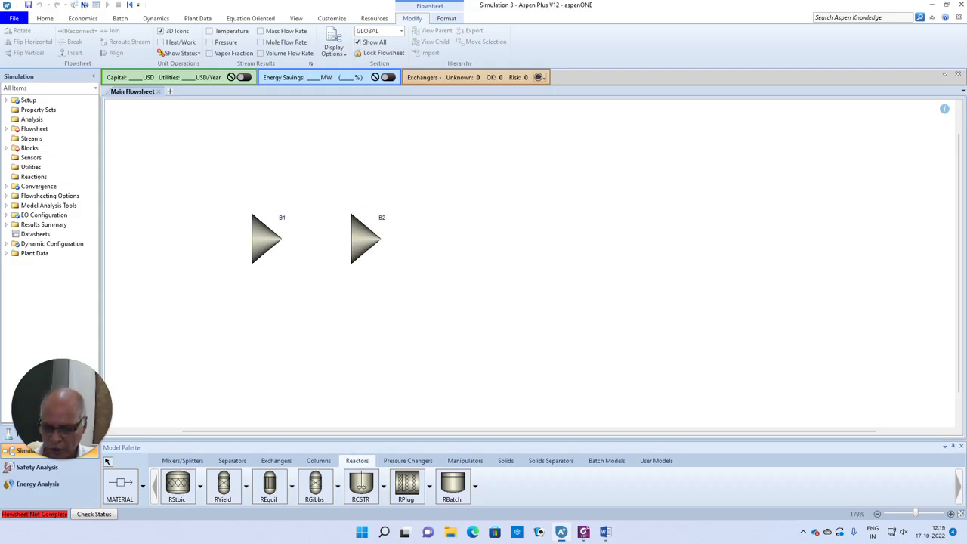
click(364, 259)
key(Delete)
click(507, 277)
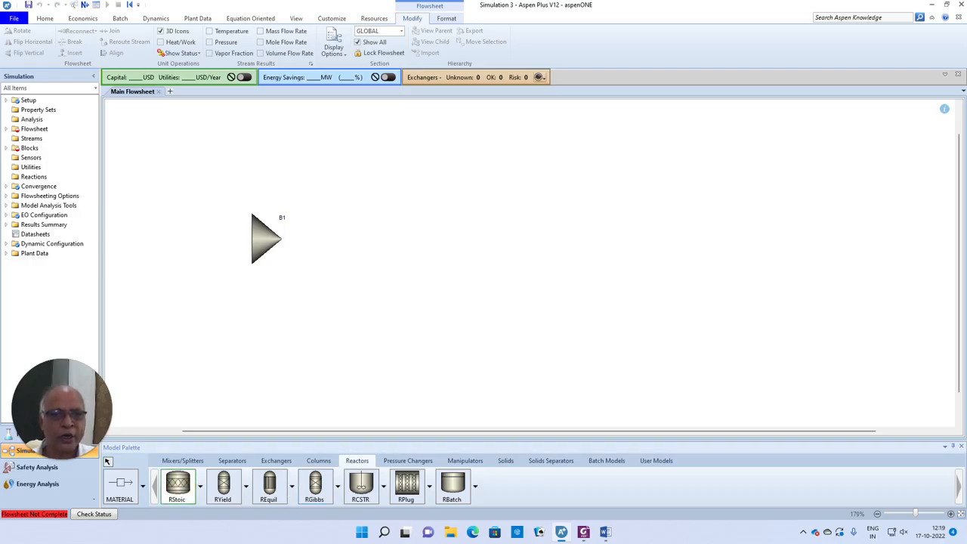
- Place RStoic reactor B3 and Sep separator B4 in a row right of the mixer
click(361, 239)
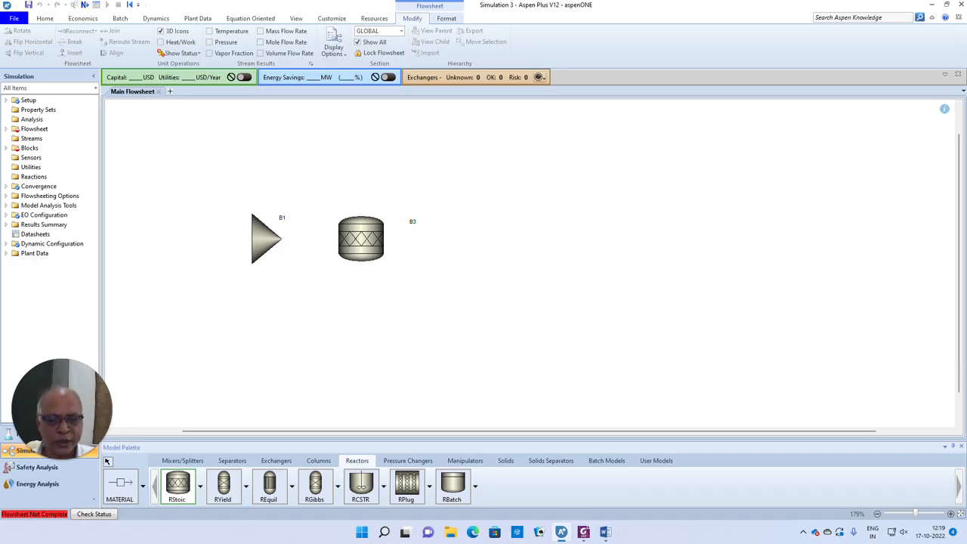
click(232, 461)
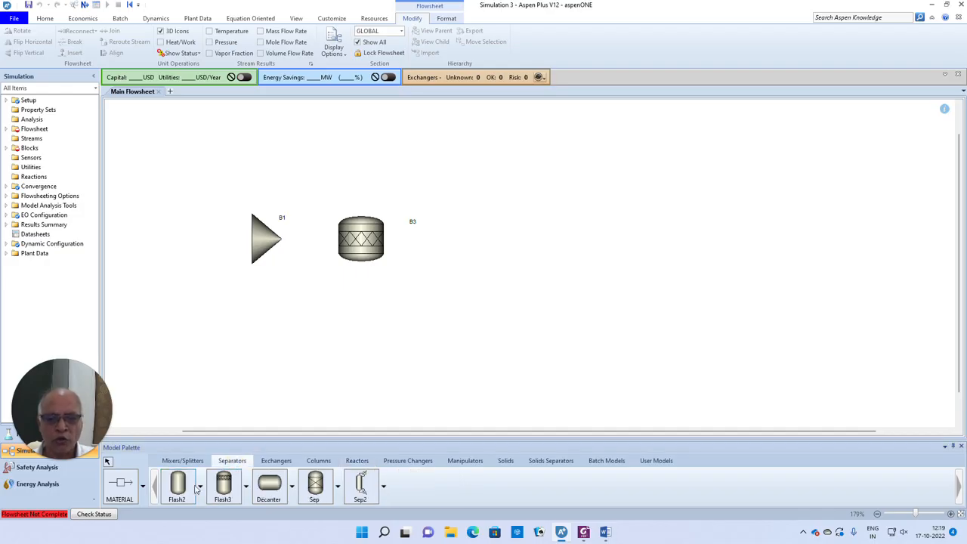
click(315, 484)
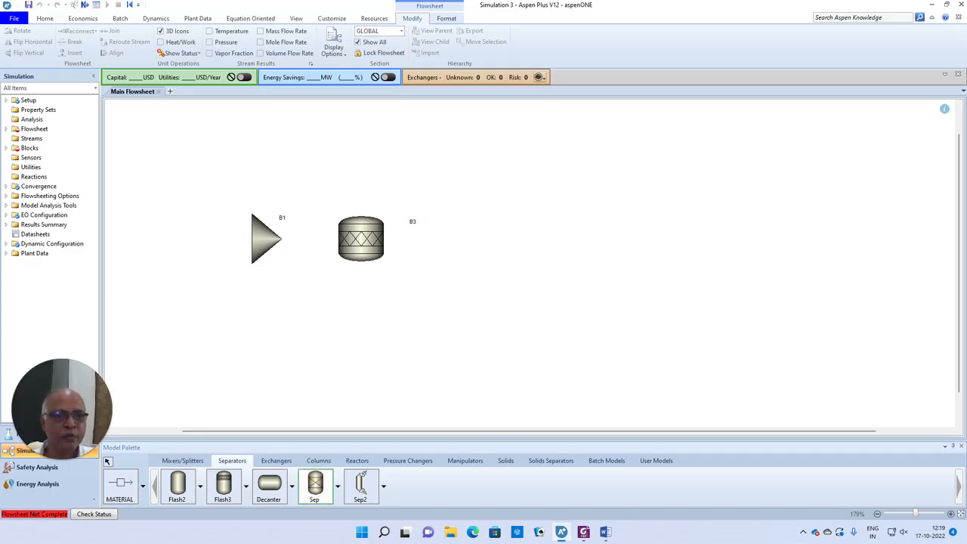
click(475, 234)
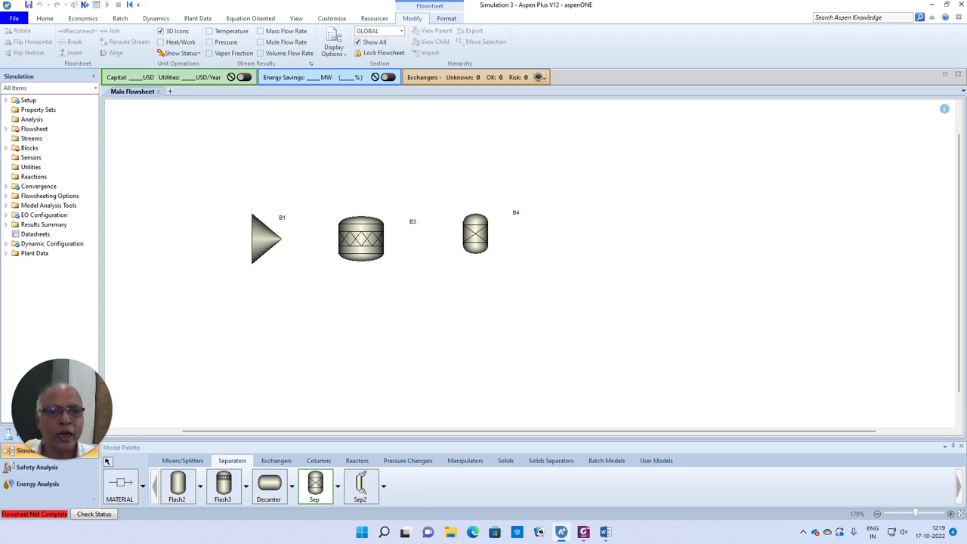
- Draw feed streams S1 and S2 into the mixer's inlets
click(119, 486)
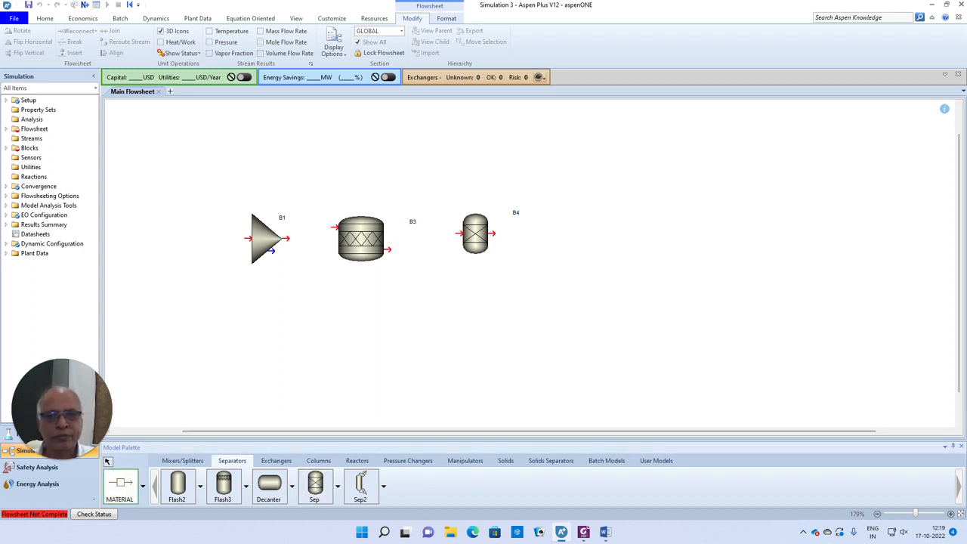
click(249, 224)
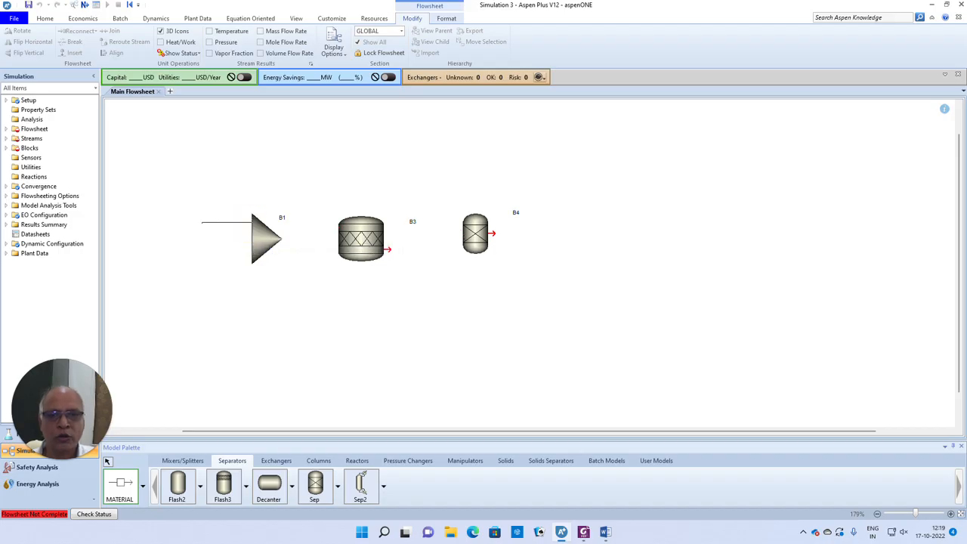
click(163, 224)
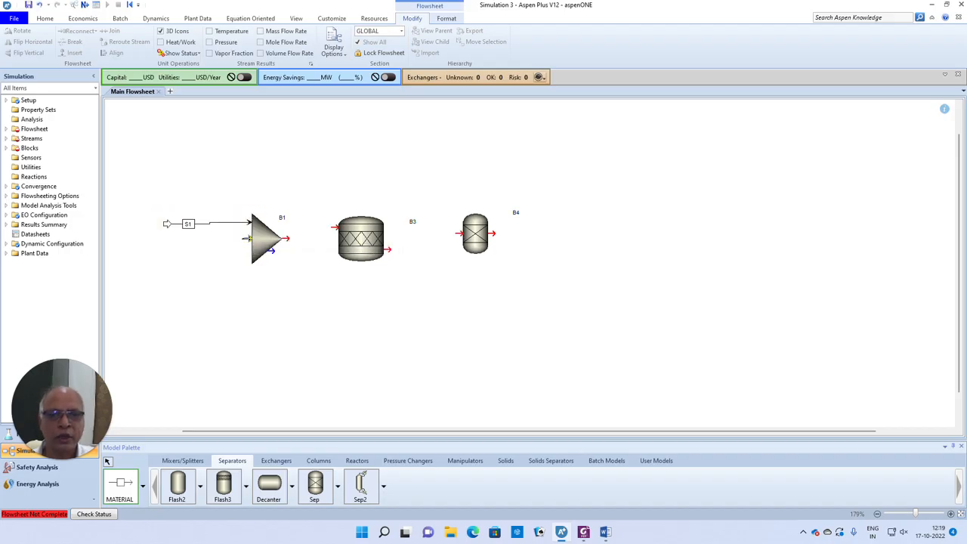
click(255, 250)
click(167, 253)
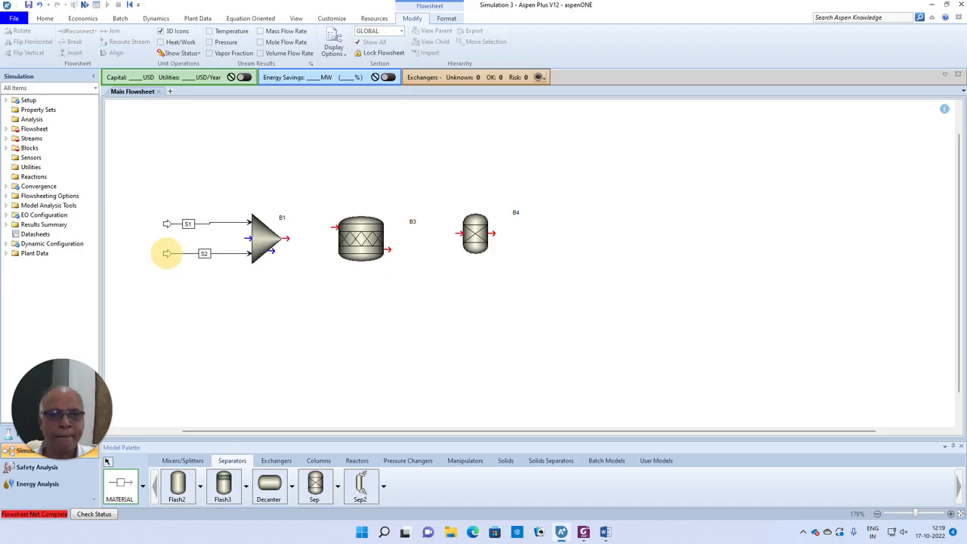
- Connect mixer to reactor (S3), reactor to separator (S4), and draw outlets S5 and S6
click(284, 238)
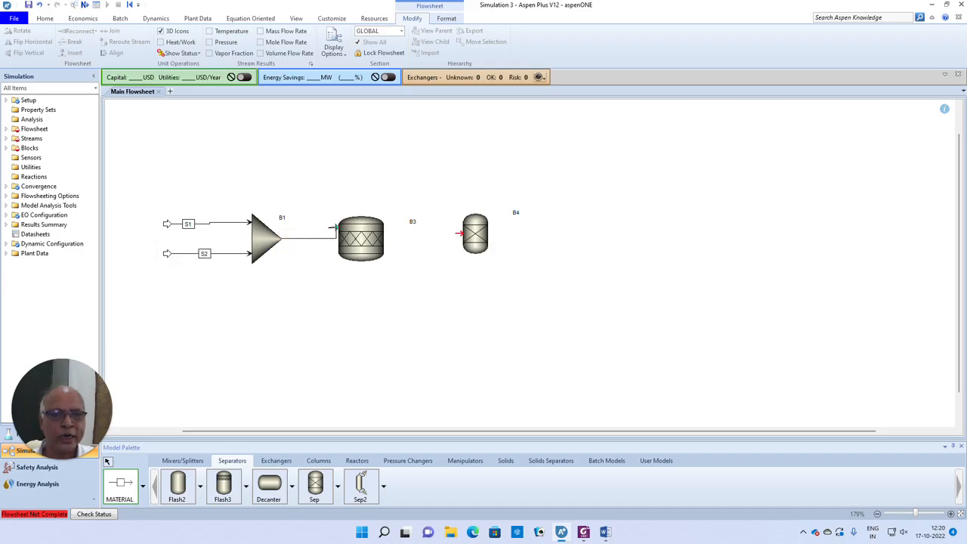
click(332, 227)
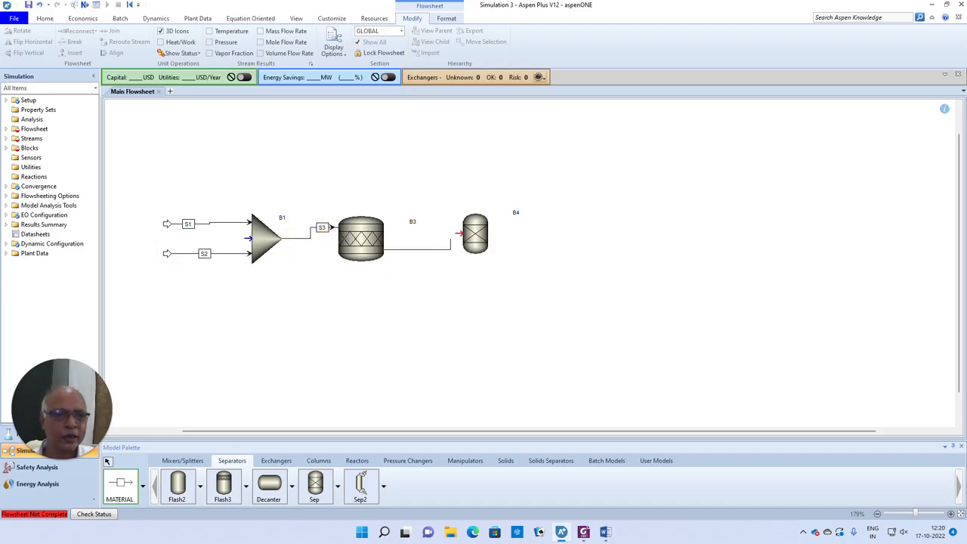
click(462, 232)
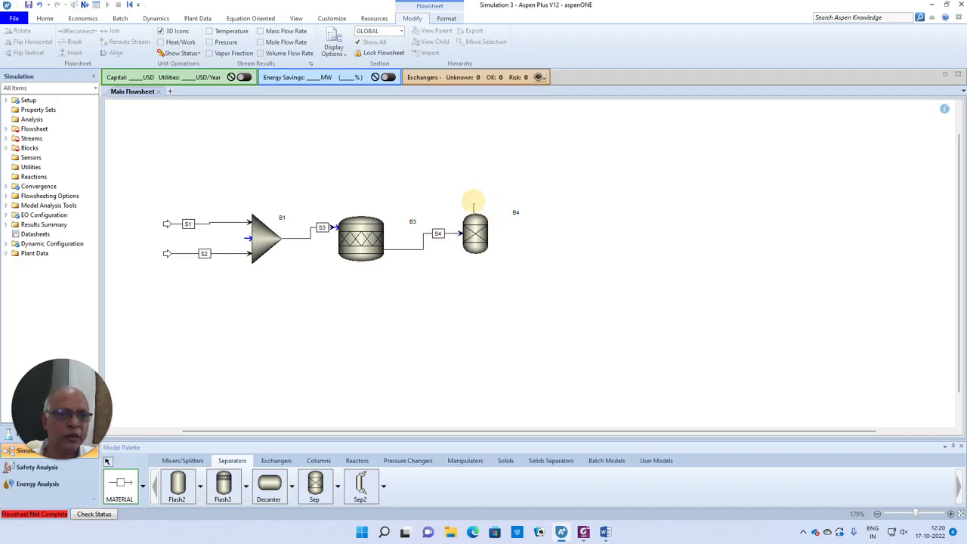
click(579, 163)
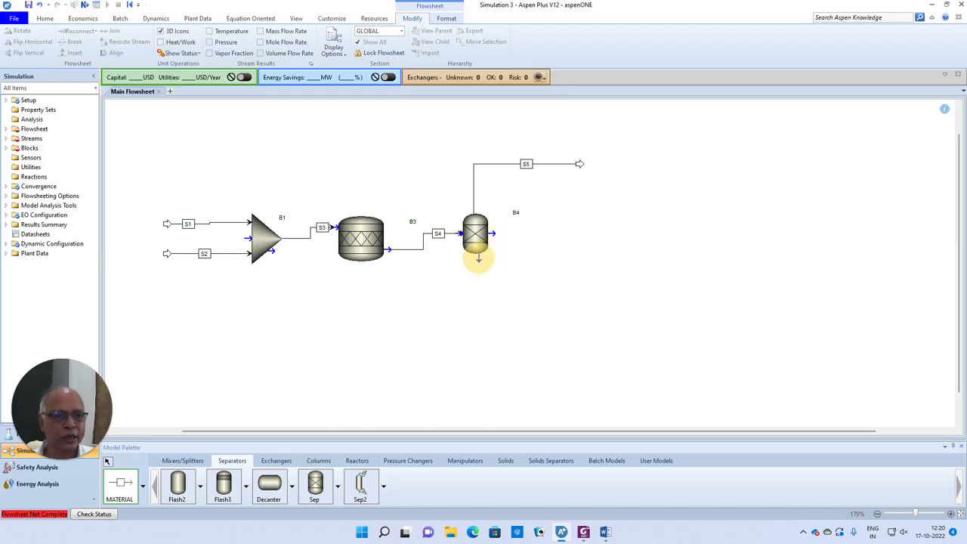
click(476, 259)
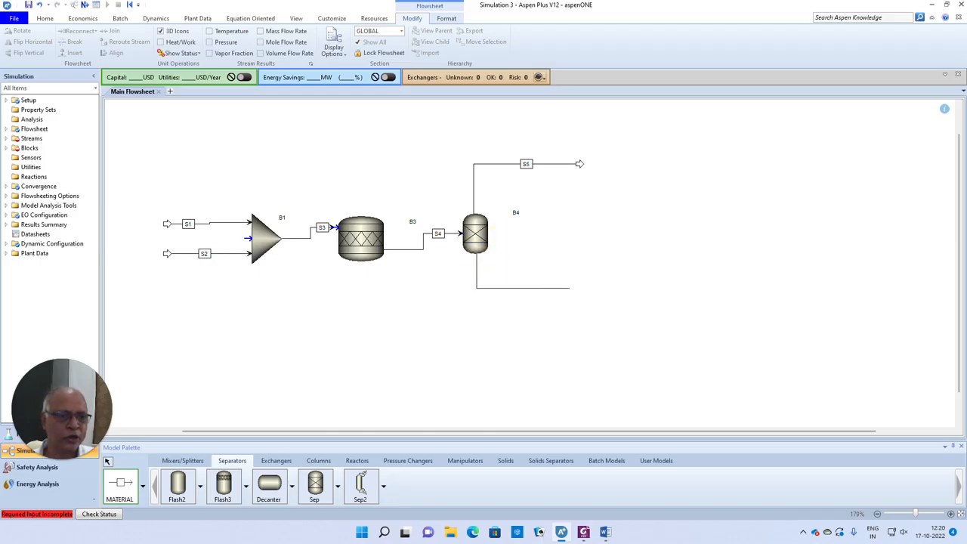
click(584, 282)
right_click(612, 224)
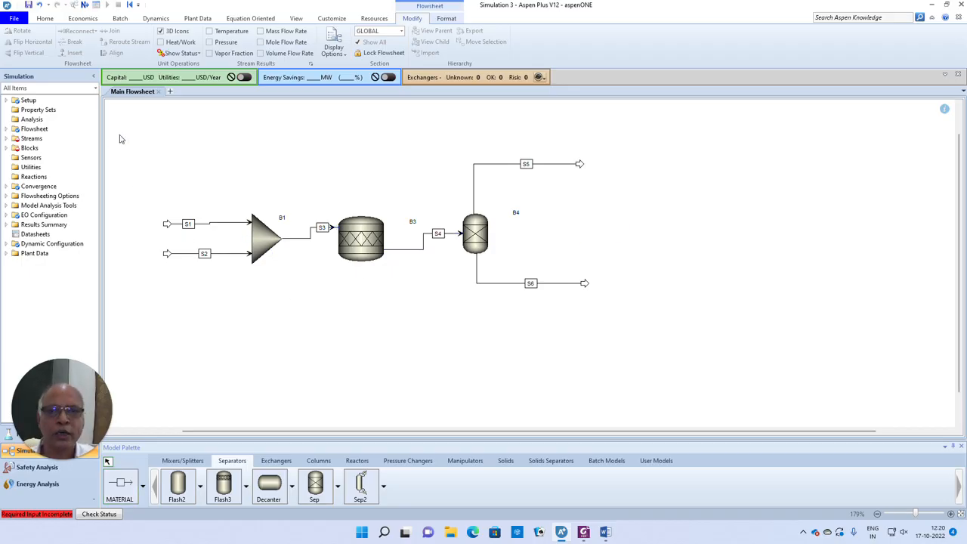
click(84, 5)
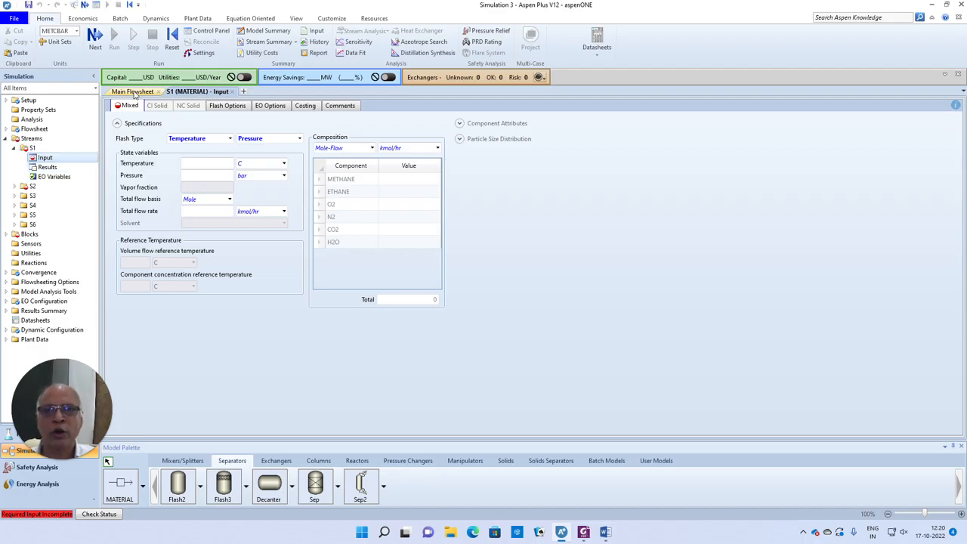
click(133, 91)
- Rename feed streams S1 to FUEL and S2 to AIR
right_click(214, 226)
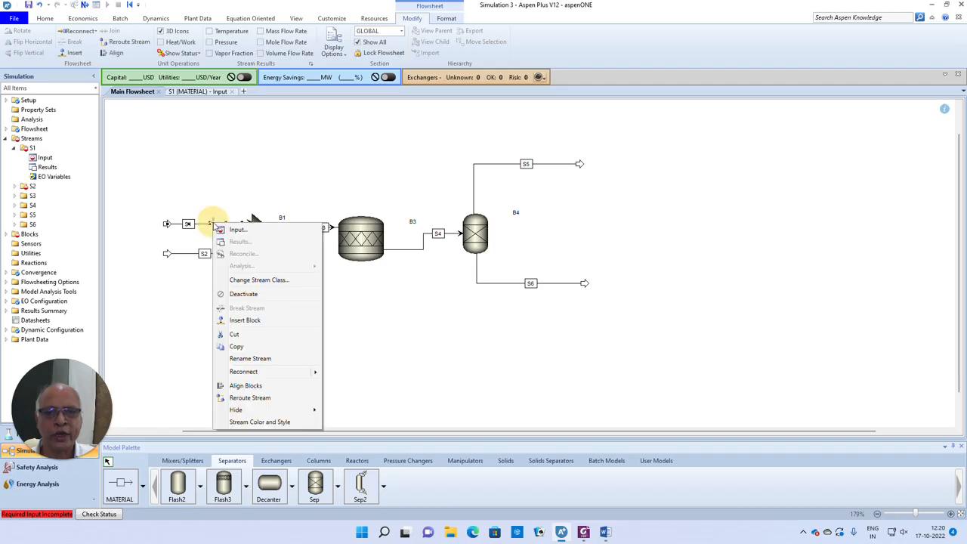
click(251, 363)
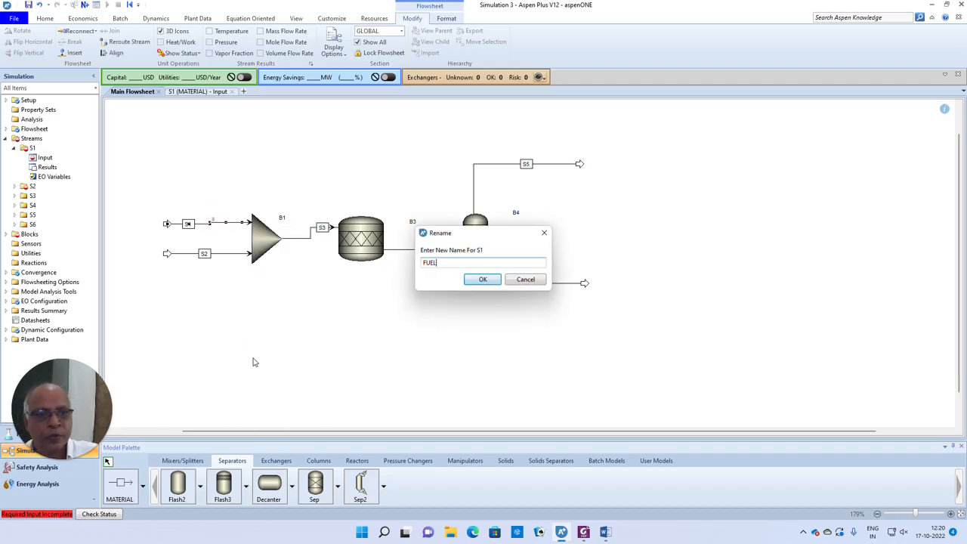
click(482, 279)
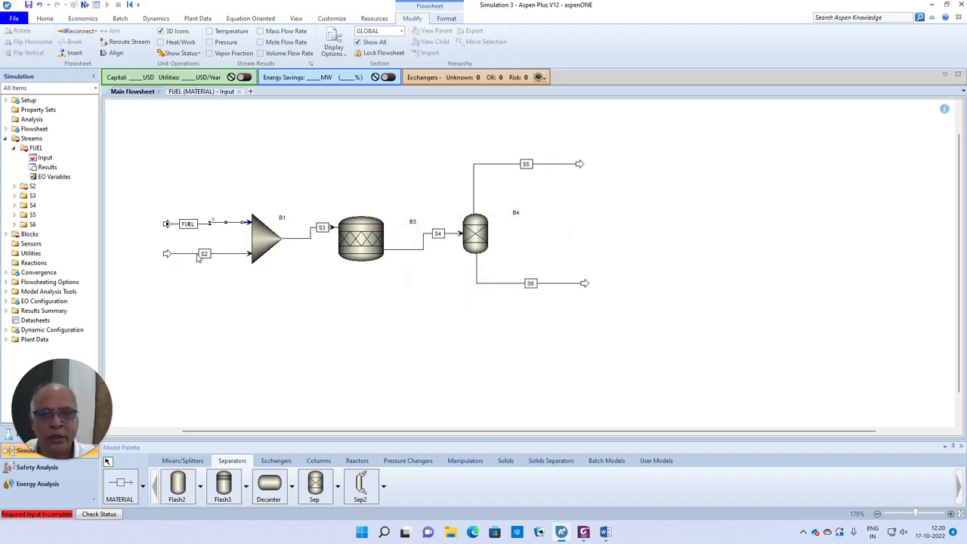
right_click(200, 253)
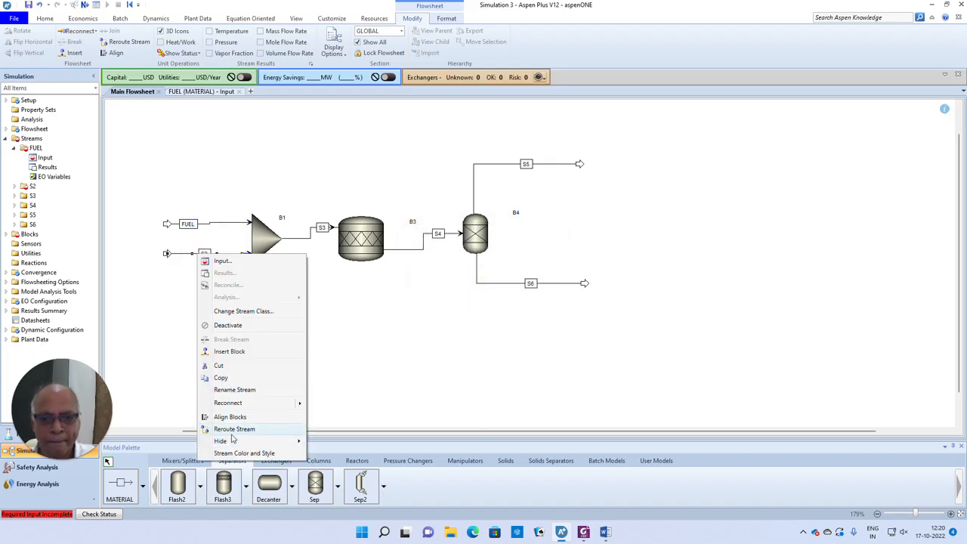
click(234, 389)
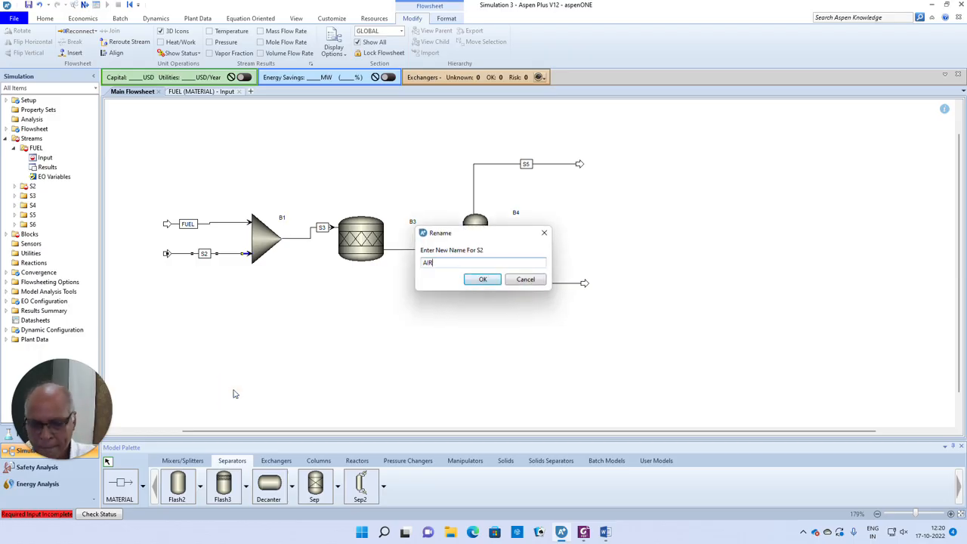
text(AIR)
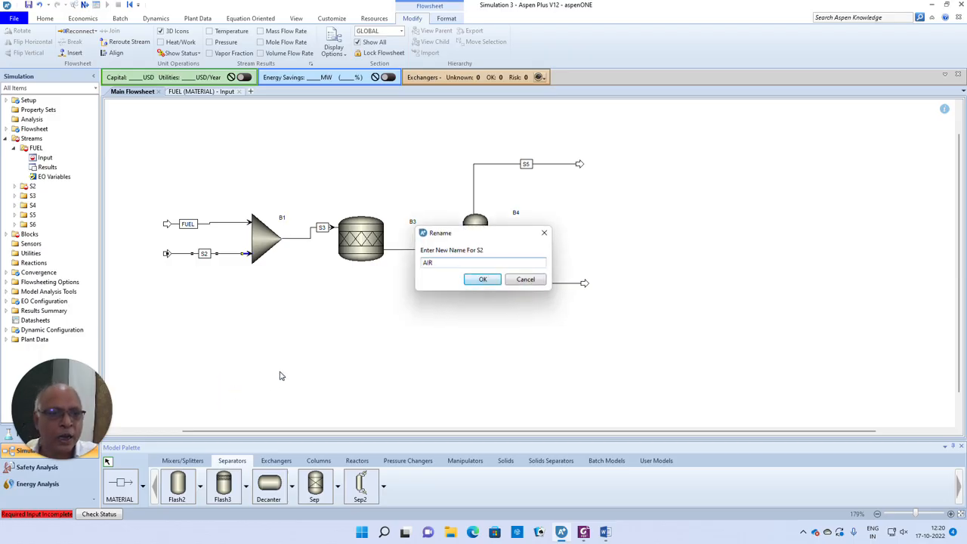
click(484, 280)
- Rename separator outlets S5 to DRY and S6 to WATER, then close the FUEL form
right_click(525, 166)
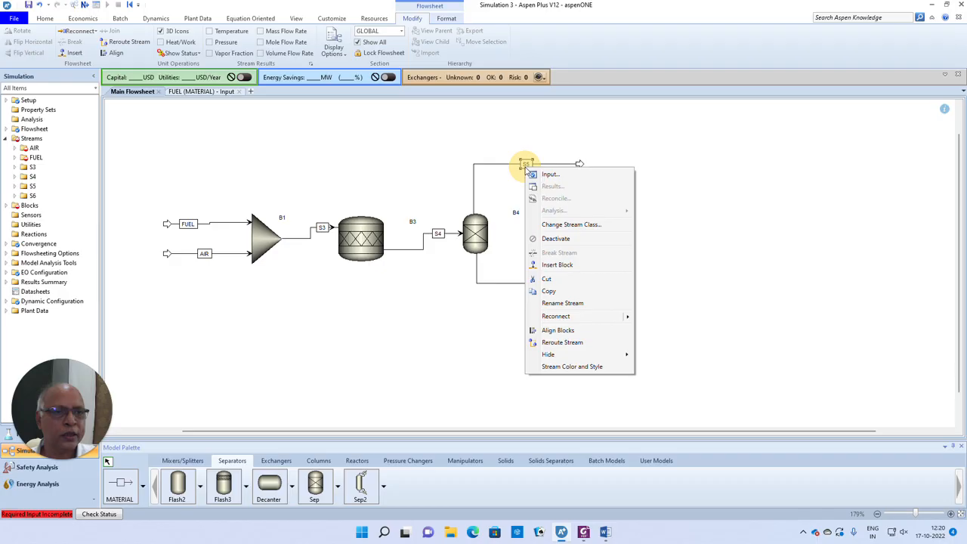
click(567, 303)
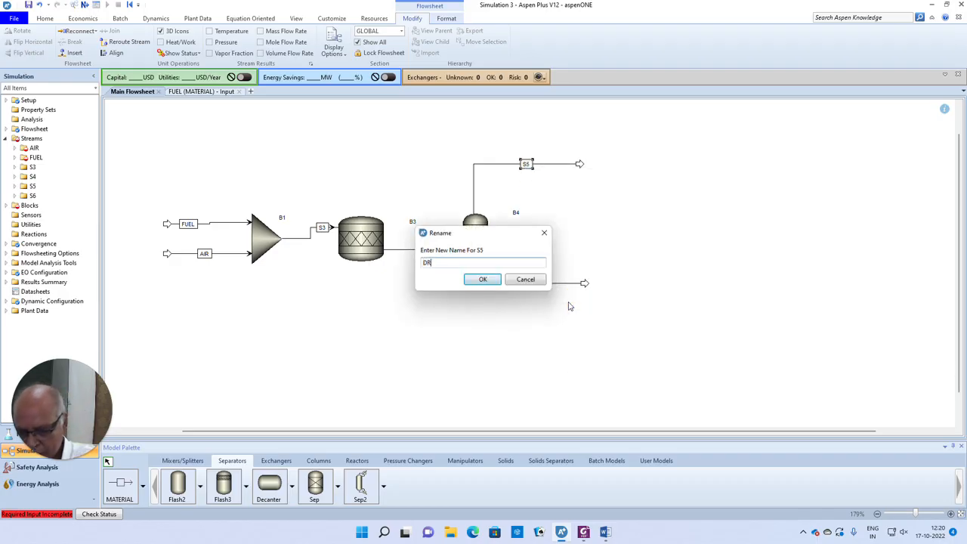
text(DRY)
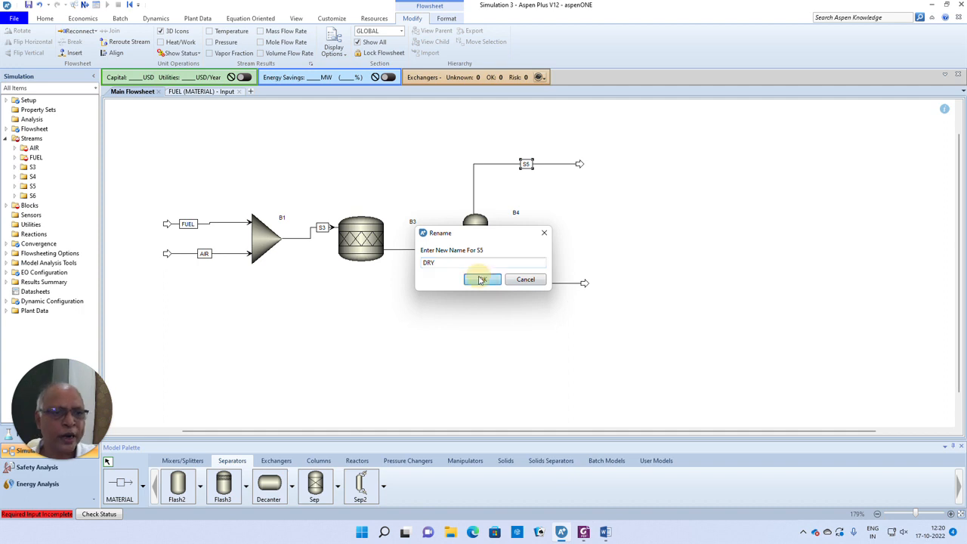
click(483, 279)
right_click(531, 283)
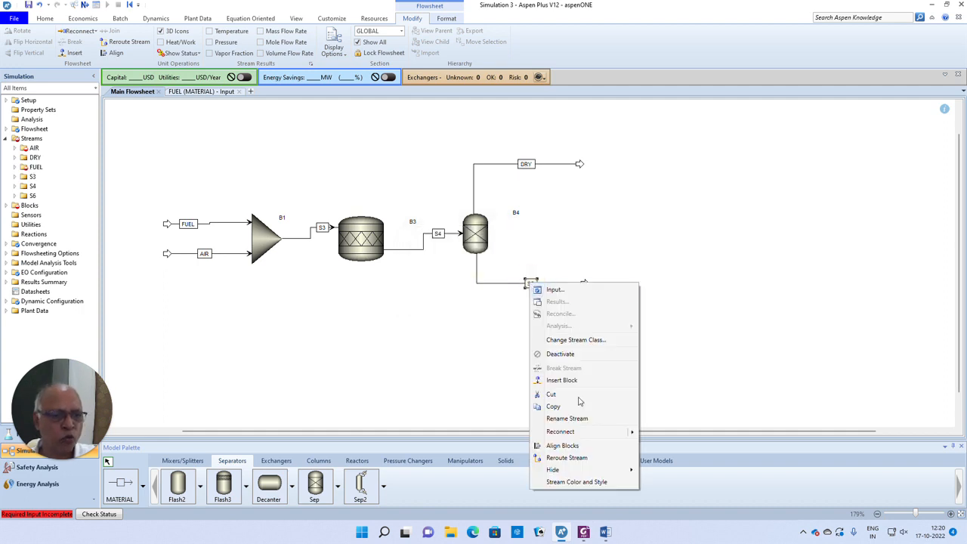
click(566, 419)
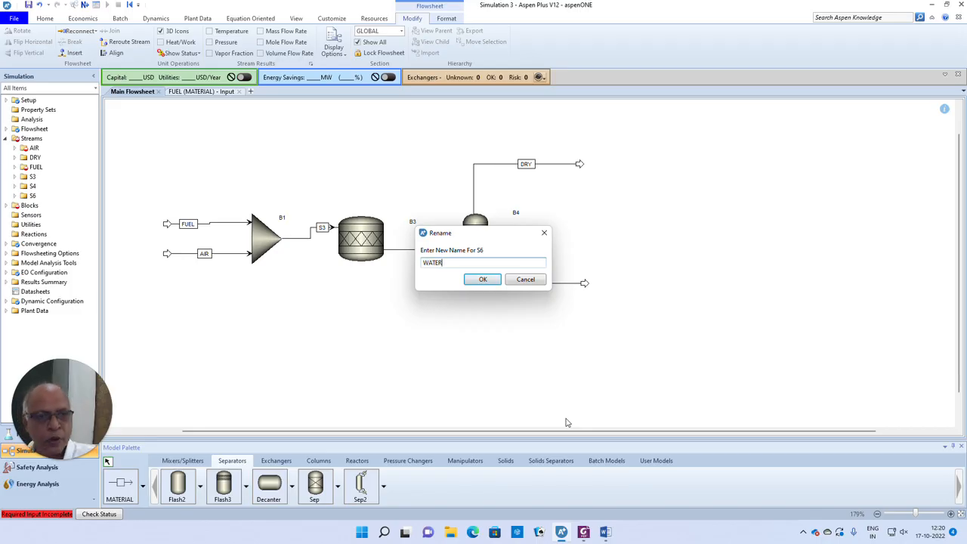
click(481, 280)
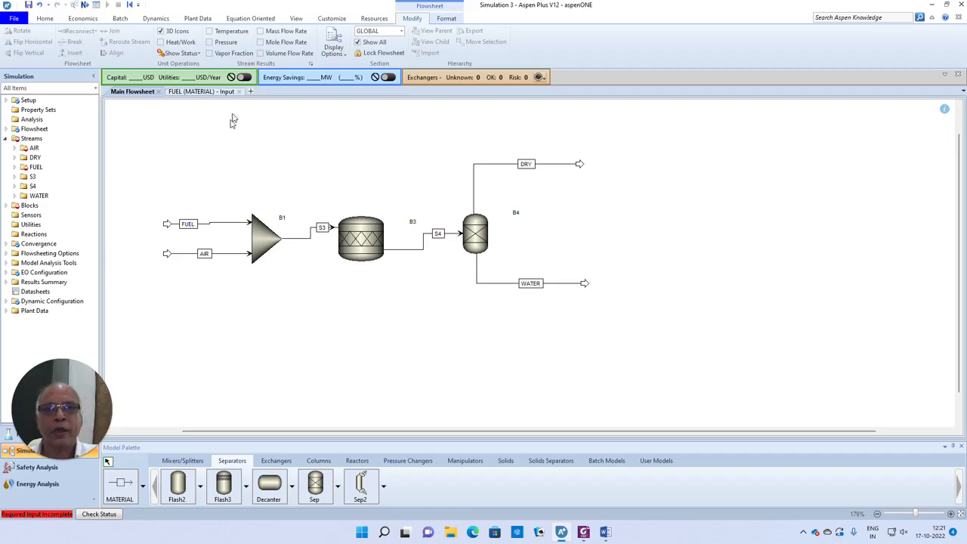
click(239, 92)
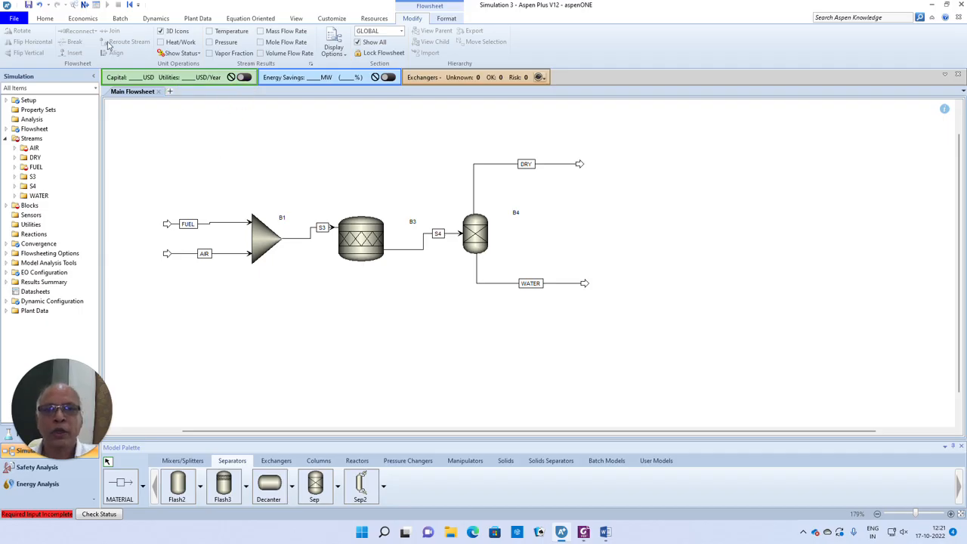
- Set the AIR stream to 25 C, 1 bar, with mole fractions 0.21 O2 and 0.79 N2
click(85, 5)
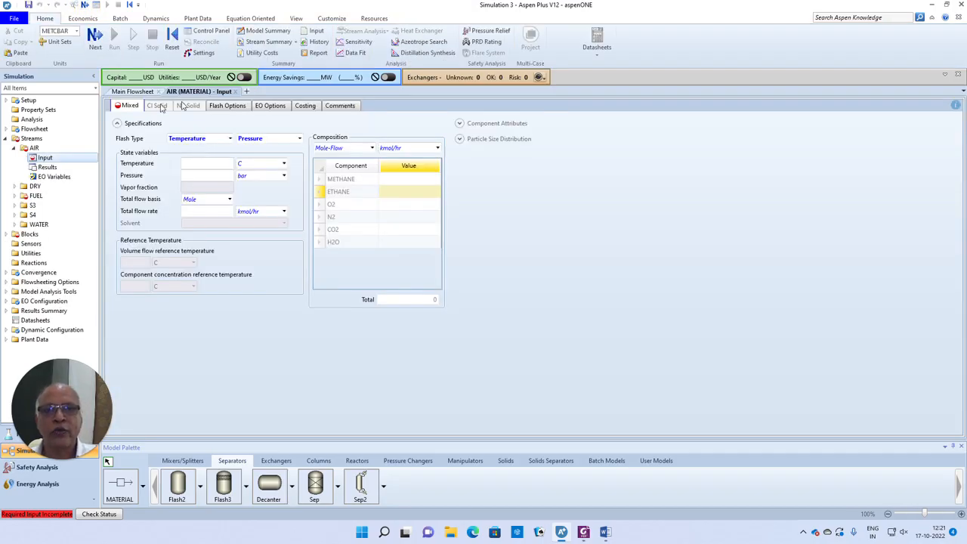
click(222, 165)
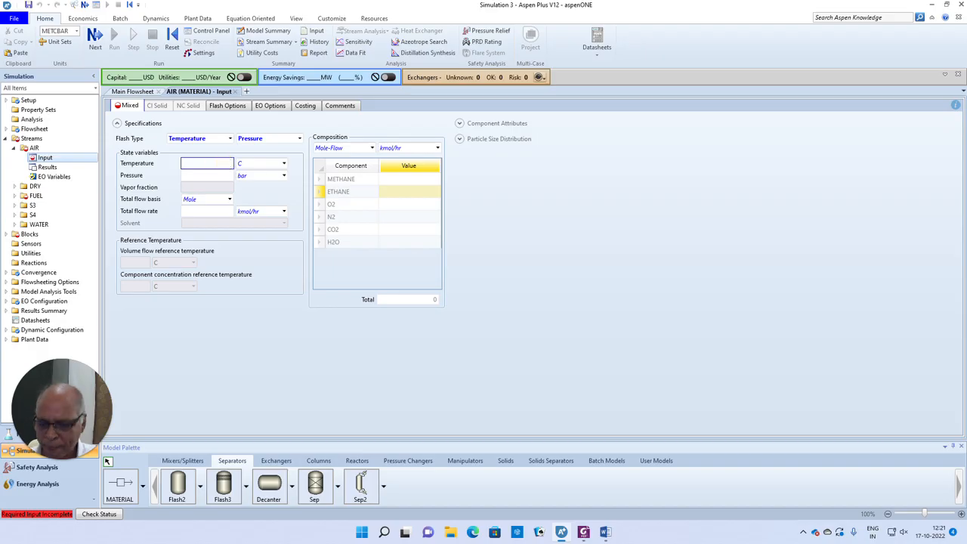
click(227, 175)
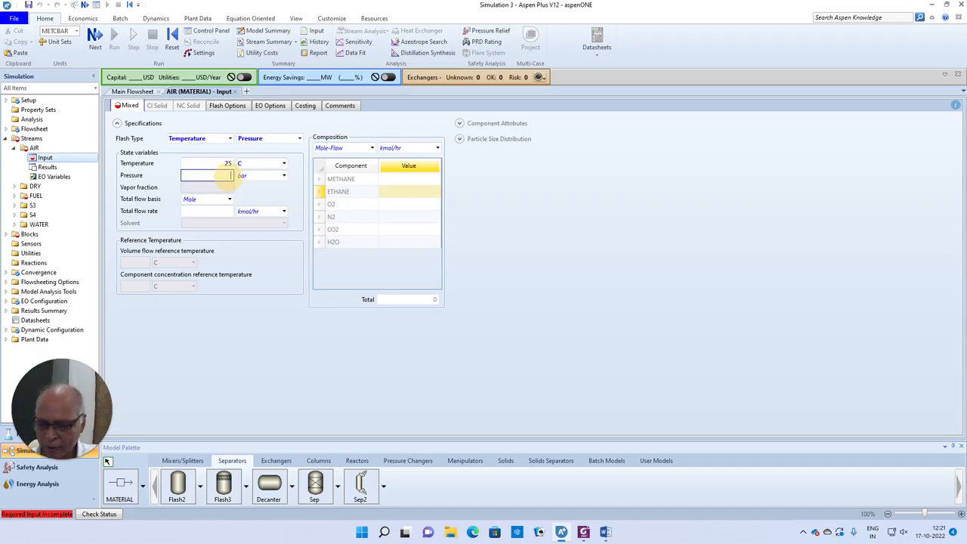
text(1)
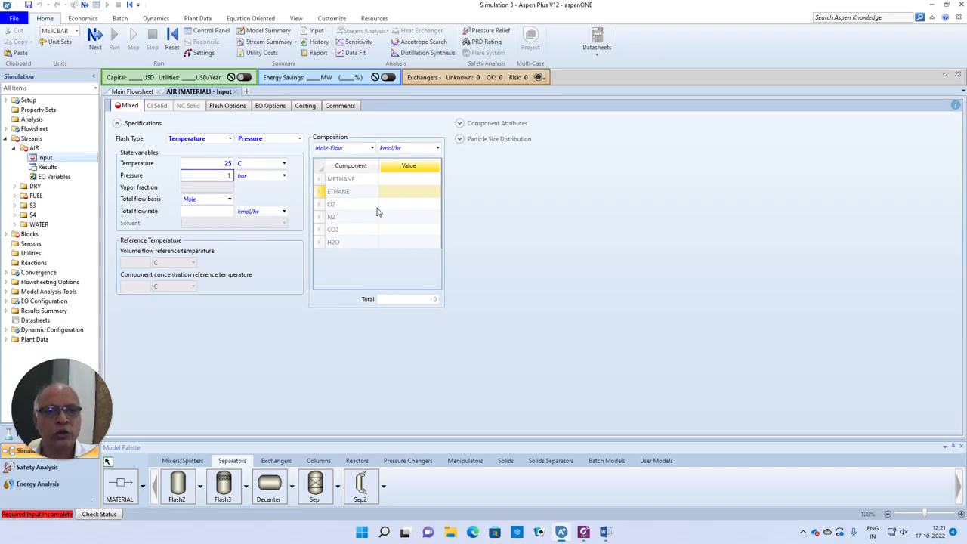
click(371, 148)
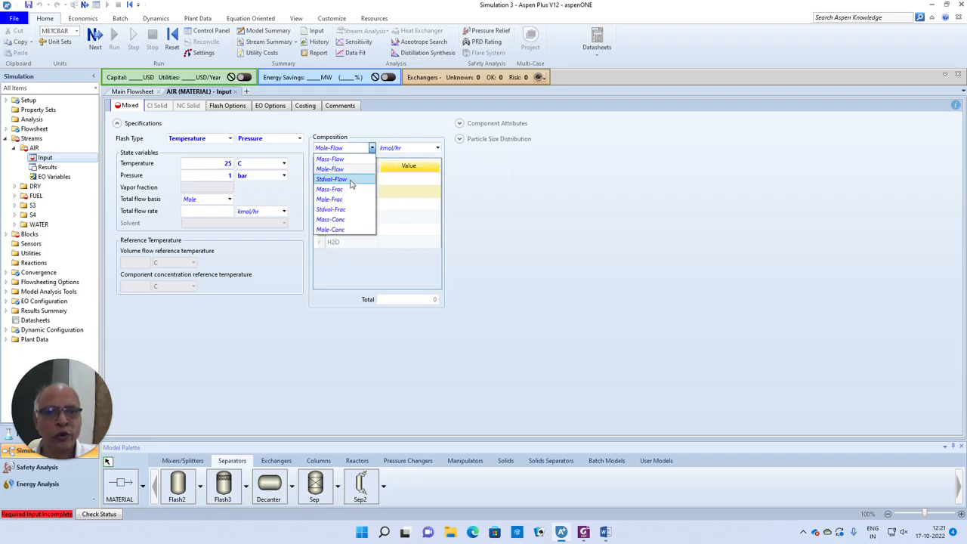
click(347, 201)
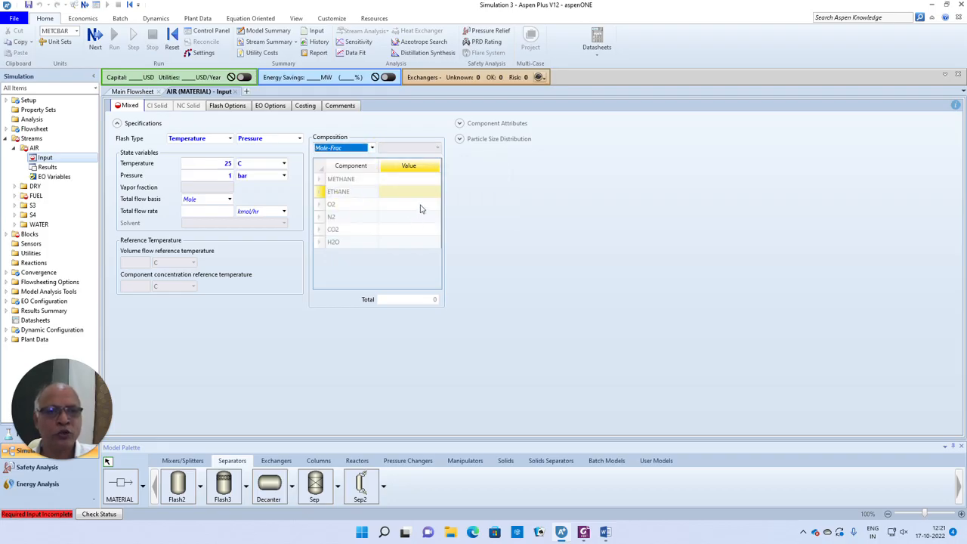
click(421, 207)
text(0.)
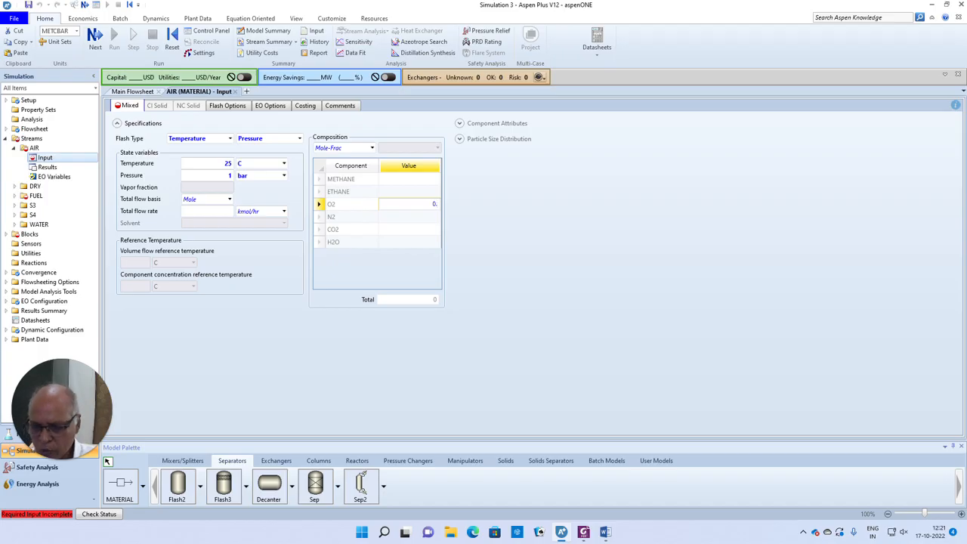
text(21)
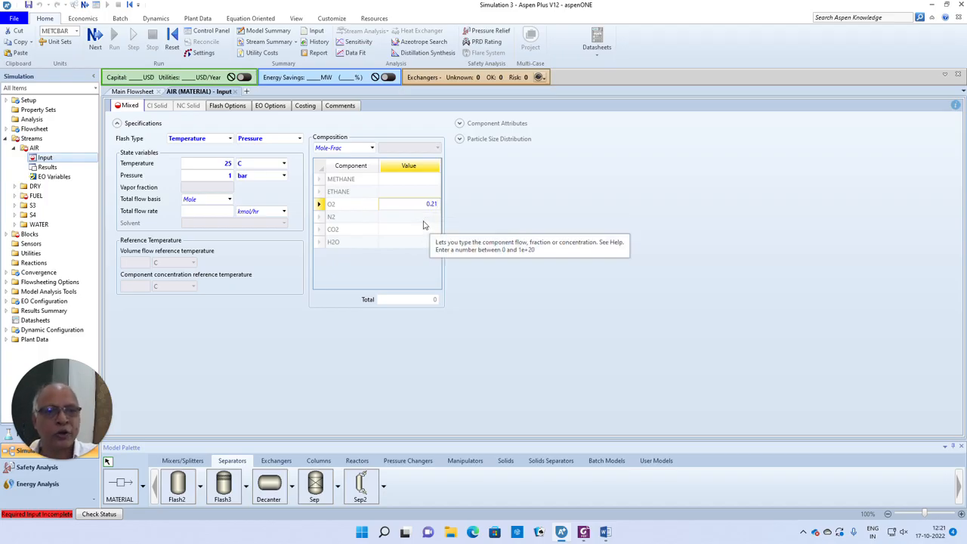
click(423, 218)
text(0.7)
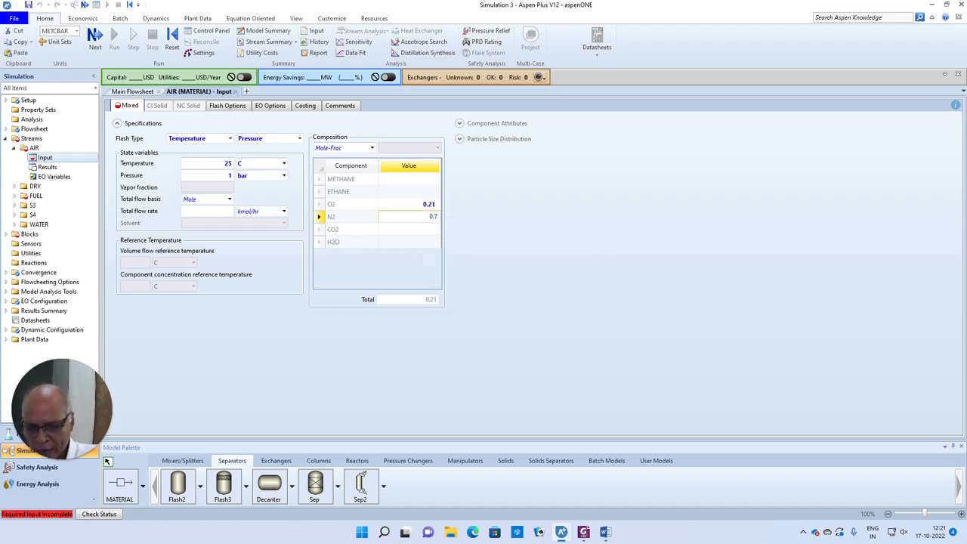
text(9)
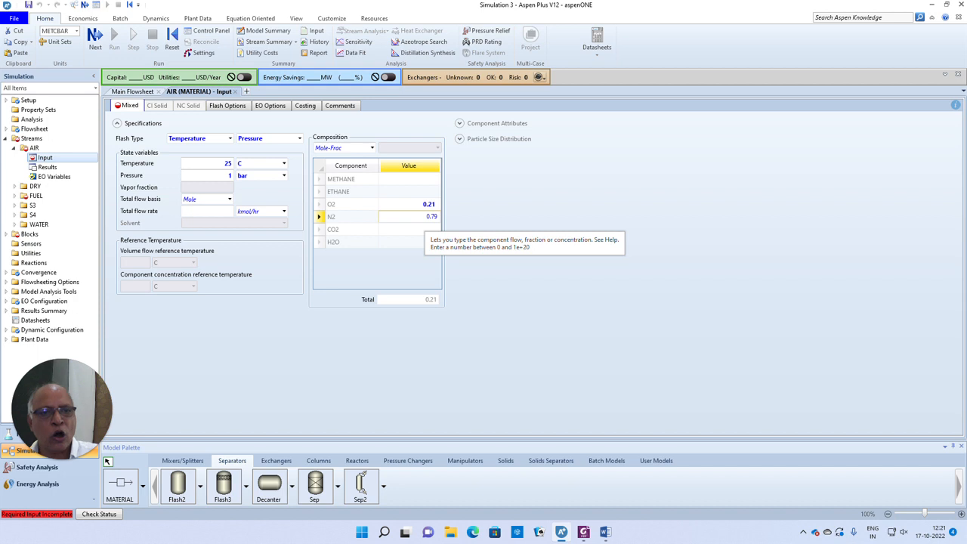
click(297, 317)
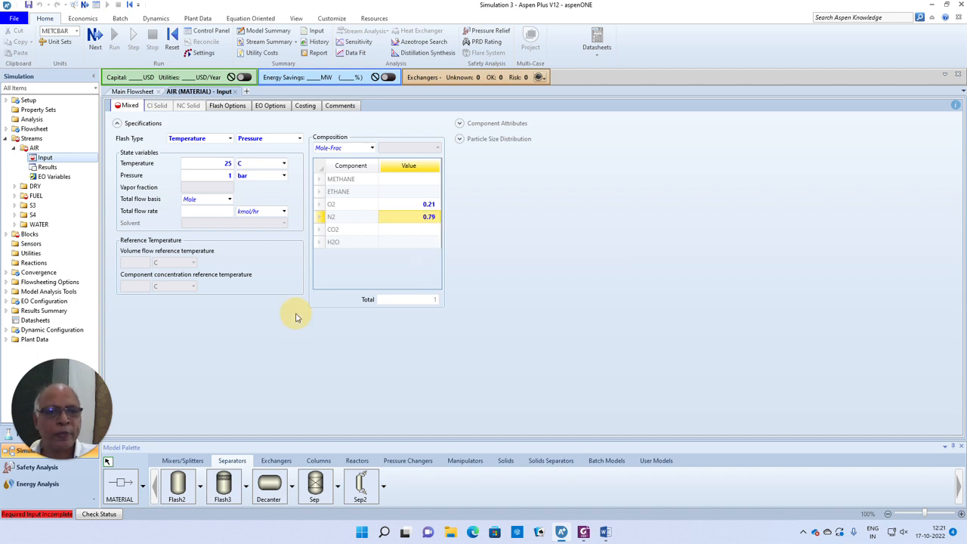
- Give the AIR stream a total flow of 3000 kmol/hr
click(212, 212)
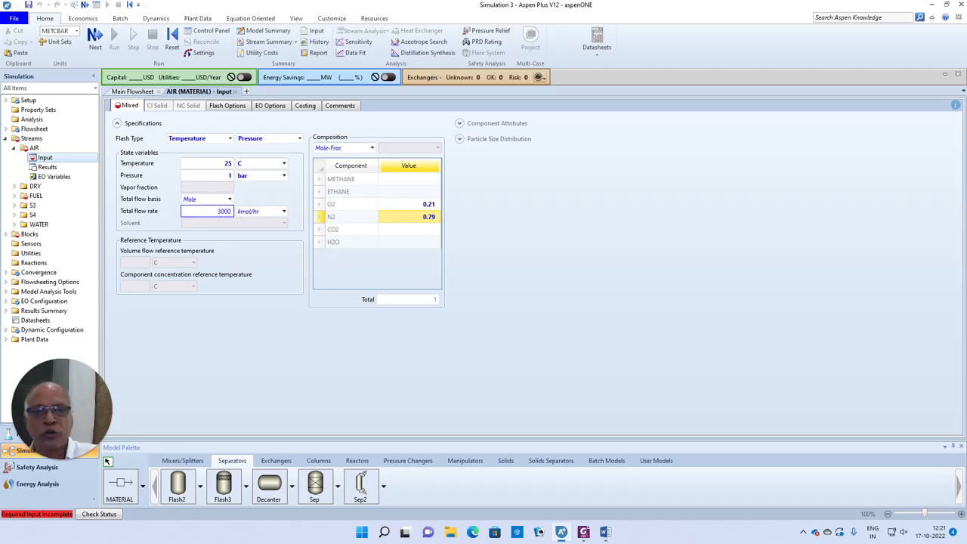
click(324, 374)
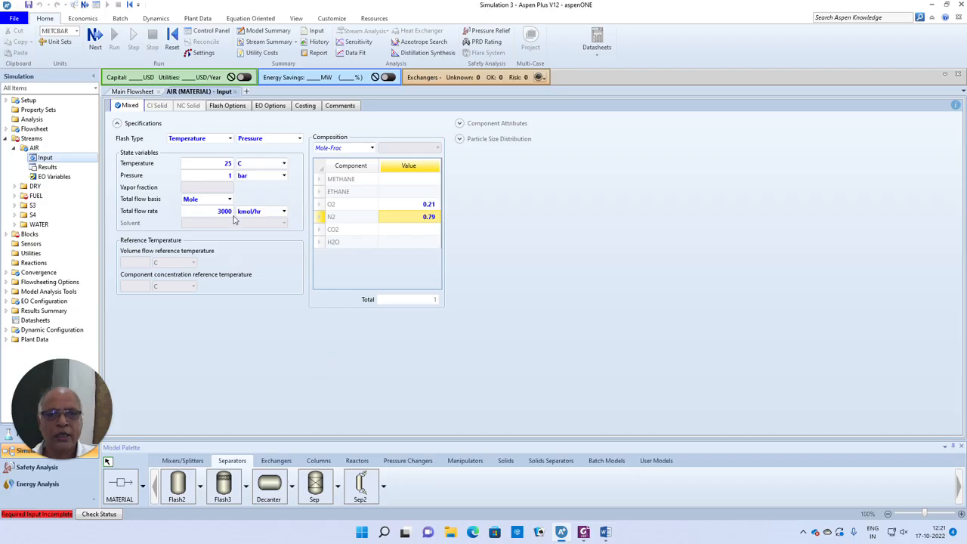
click(94, 36)
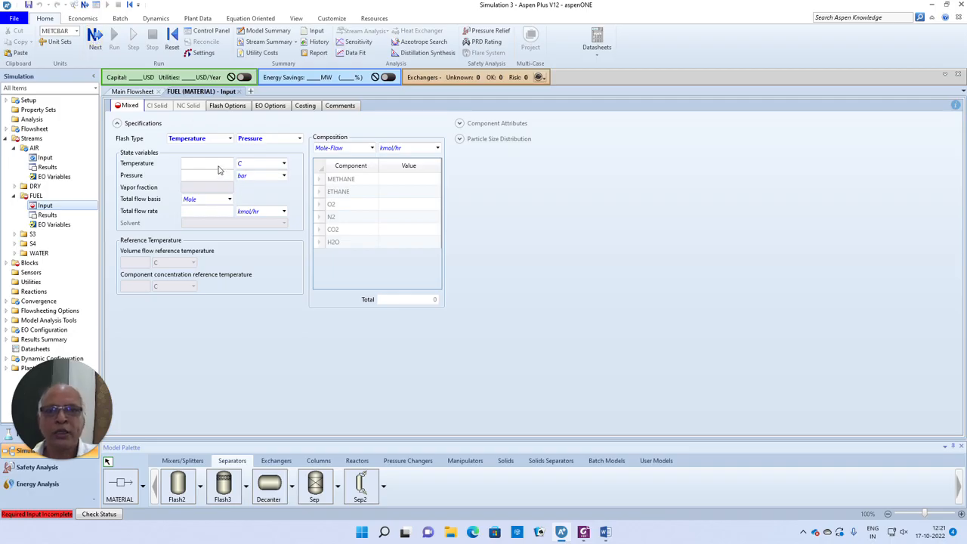
- Give the FUEL stream 25 C, 1 bar and 100 kmol/hr total flow
click(218, 165)
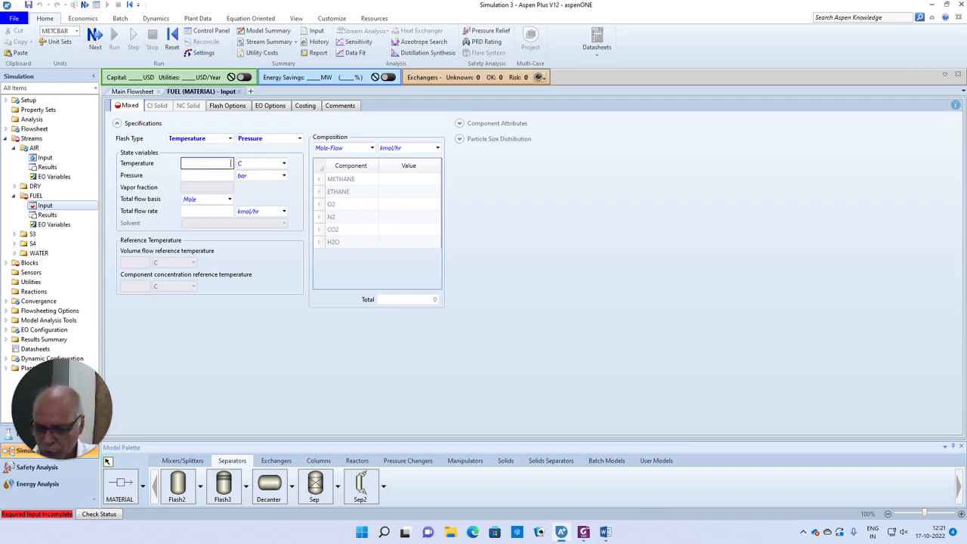
click(222, 176)
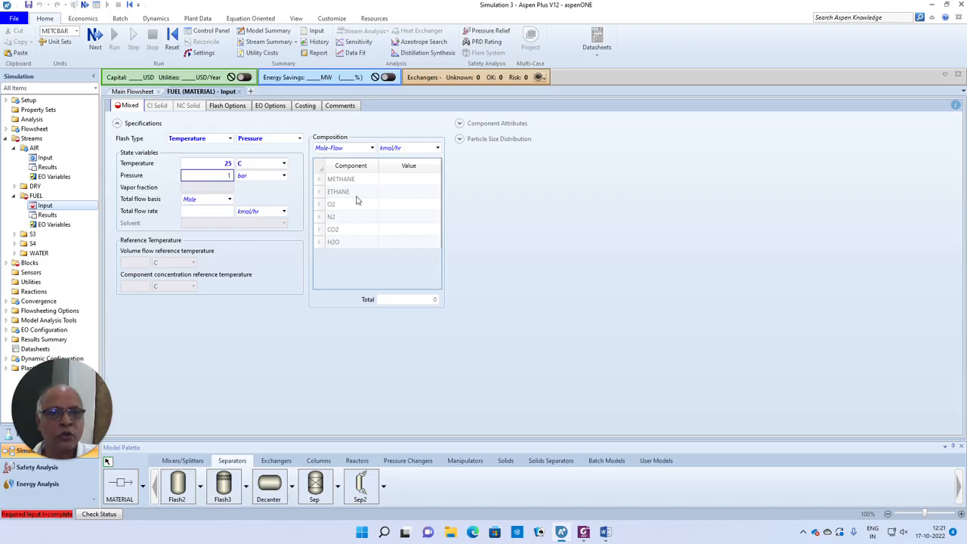
click(223, 212)
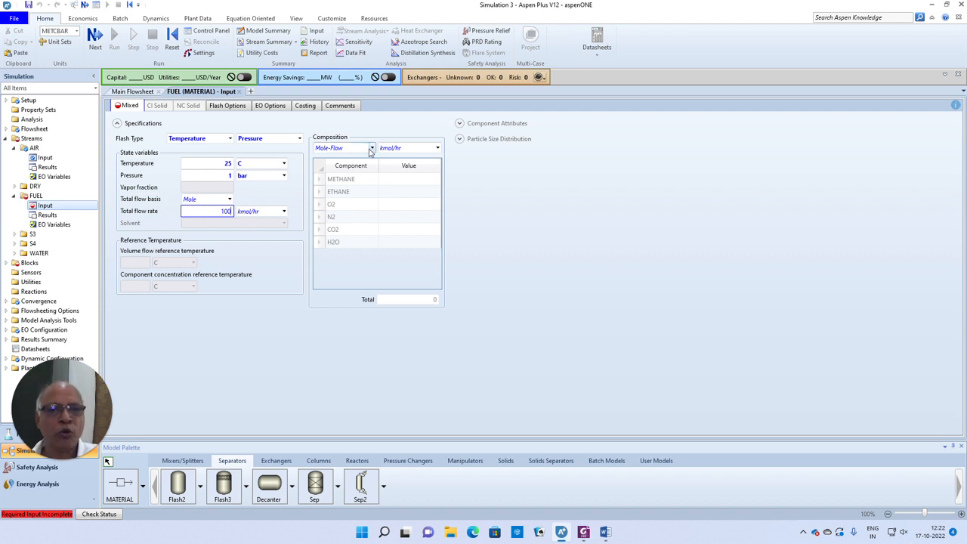
- Set the FUEL composition to mole fractions 0.5 METHANE and 0.5 ETHANE
click(372, 148)
click(338, 198)
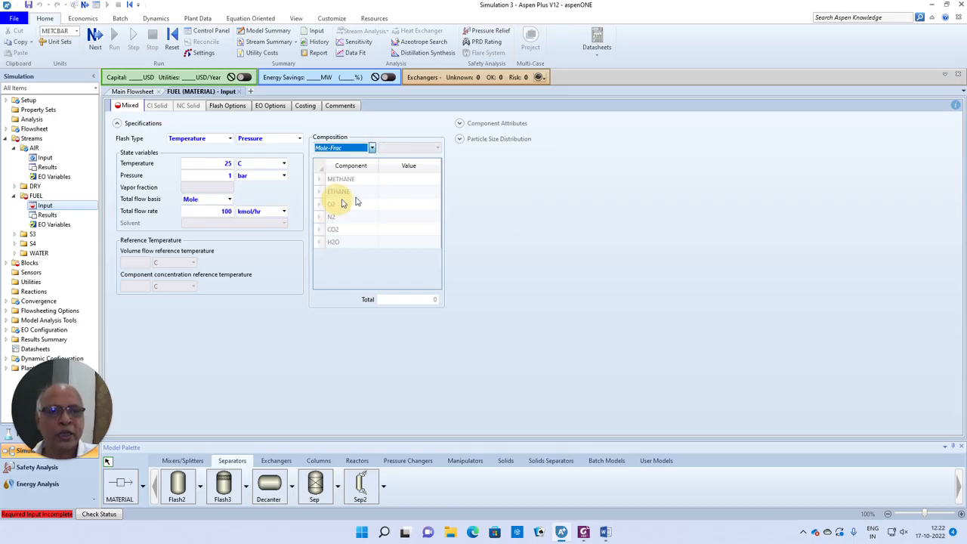
click(416, 180)
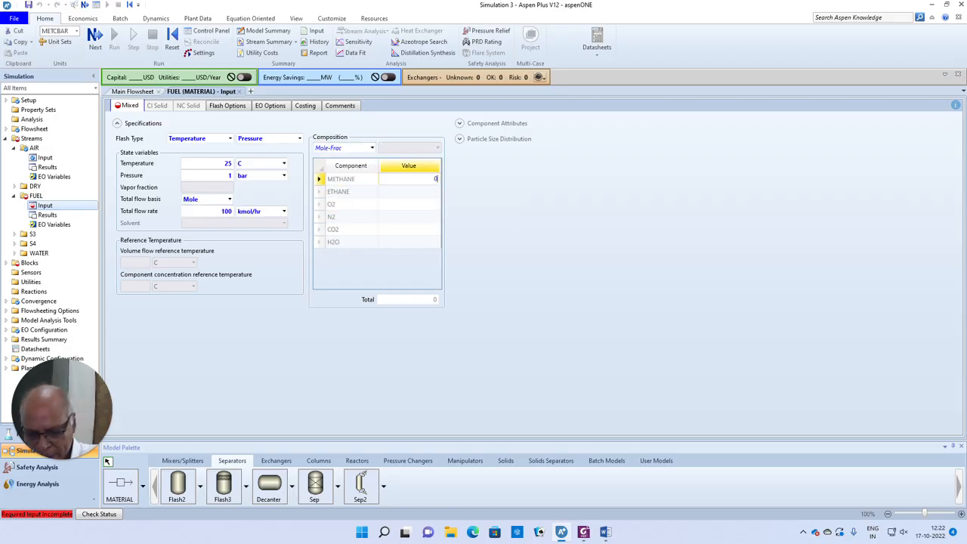
text(0.5)
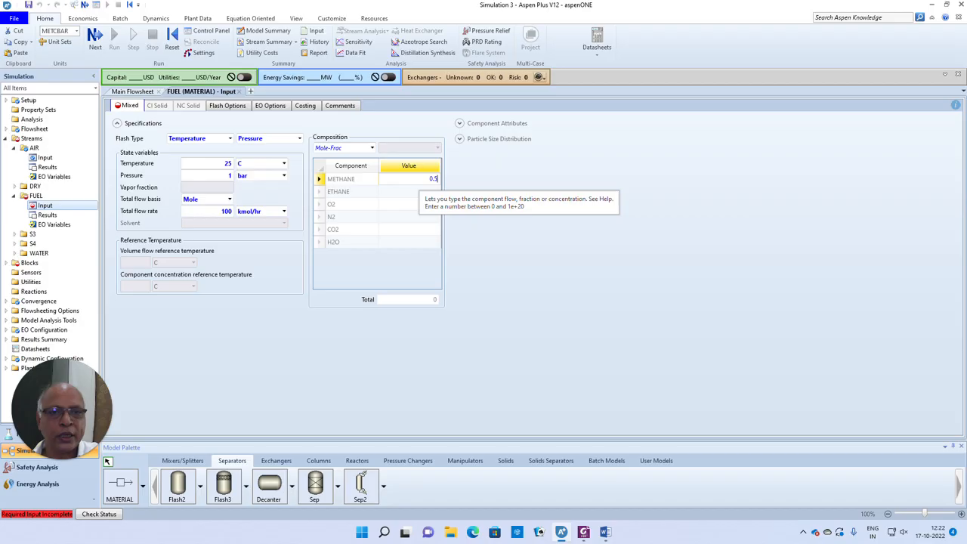
click(431, 193)
text(0.)
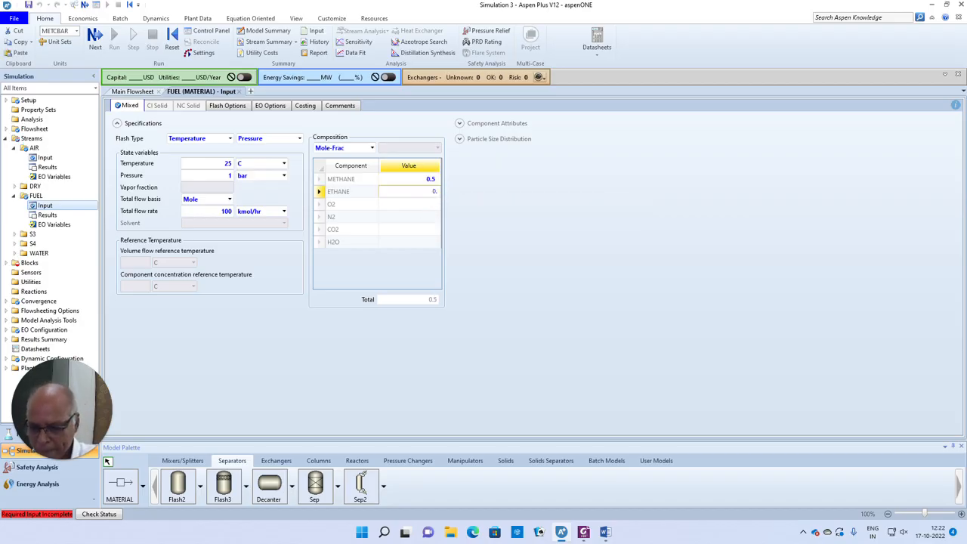
text(5)
click(552, 292)
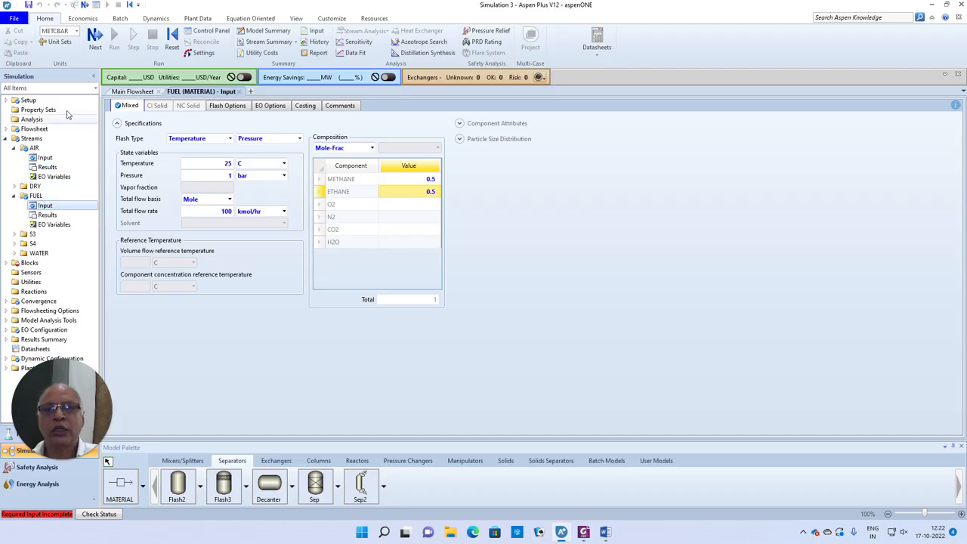
click(95, 36)
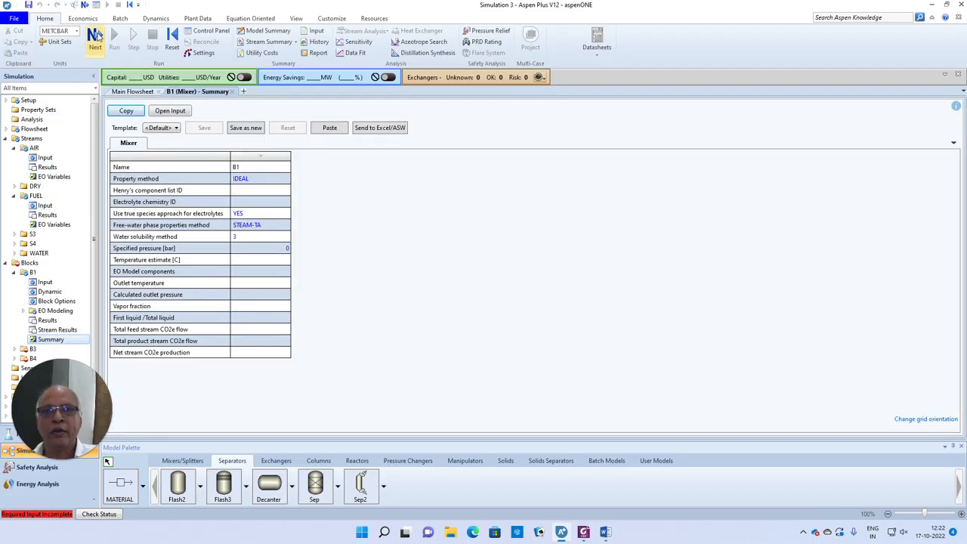
- Enter 25 C and 1 bar on reactor B3's Setup sheet and reach its Reactions sheet
click(96, 36)
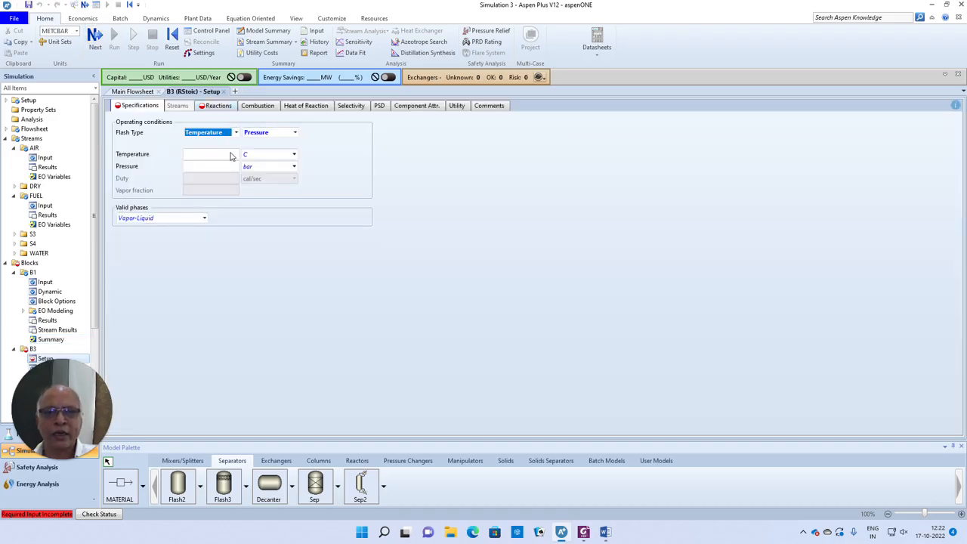
click(231, 155)
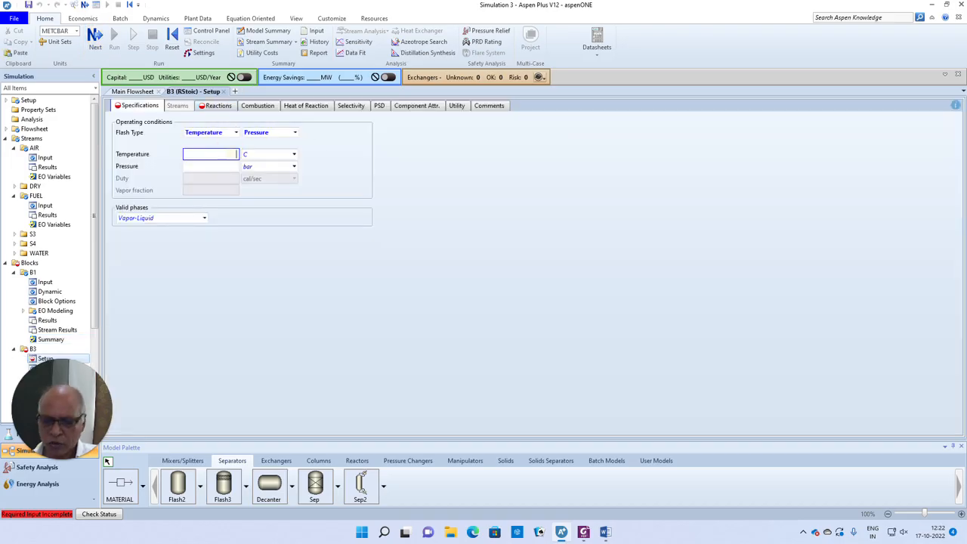
click(234, 167)
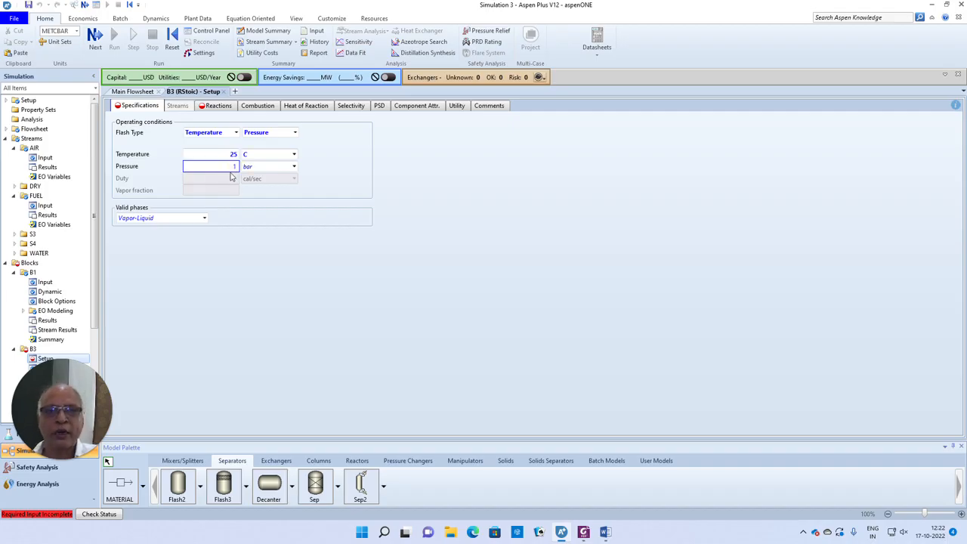
click(96, 37)
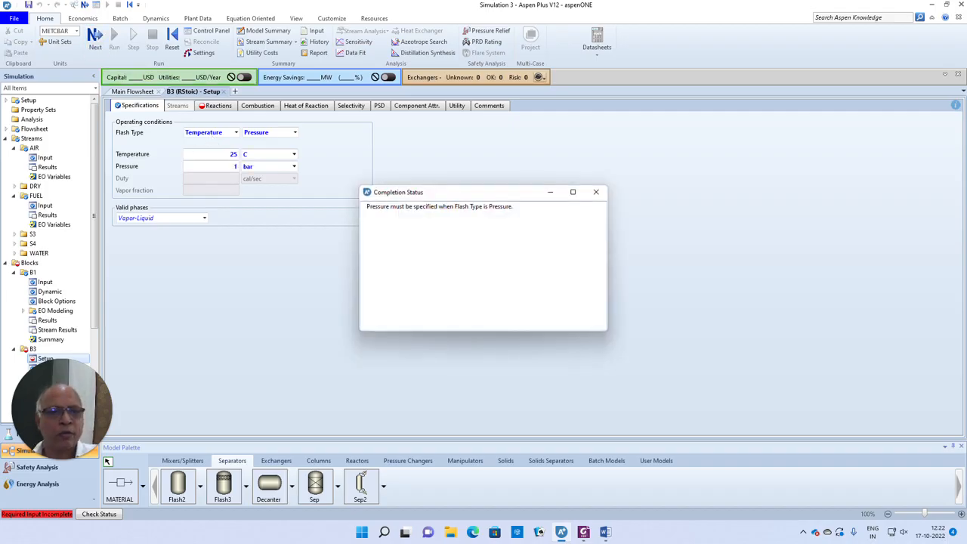
click(596, 191)
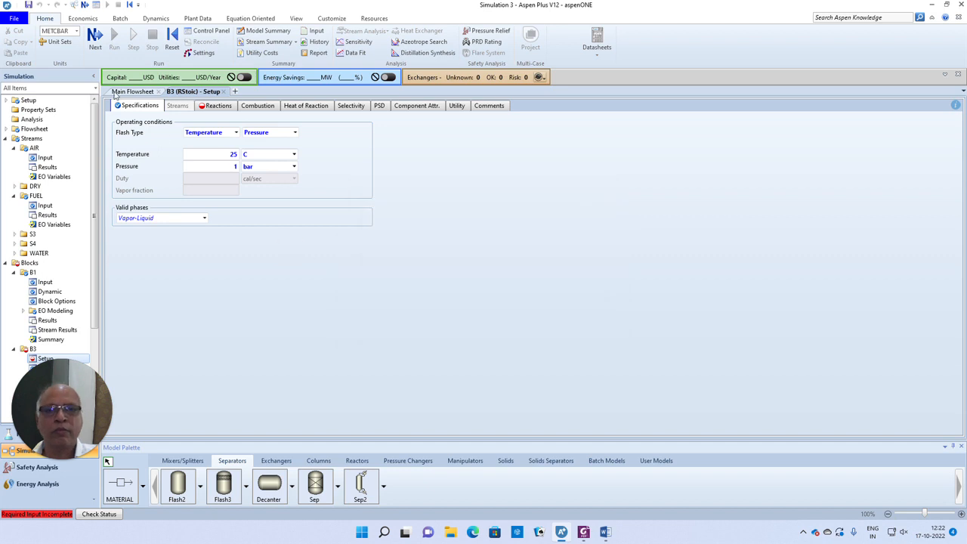
click(95, 36)
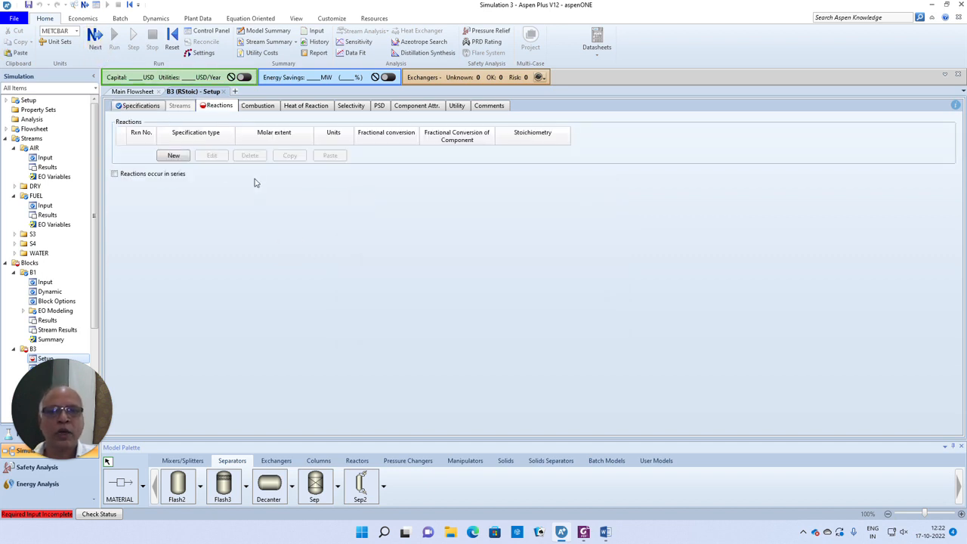
- Create reaction 1 with reactants METHANE (coefficient 1) and O2 (coefficient 2)
click(173, 157)
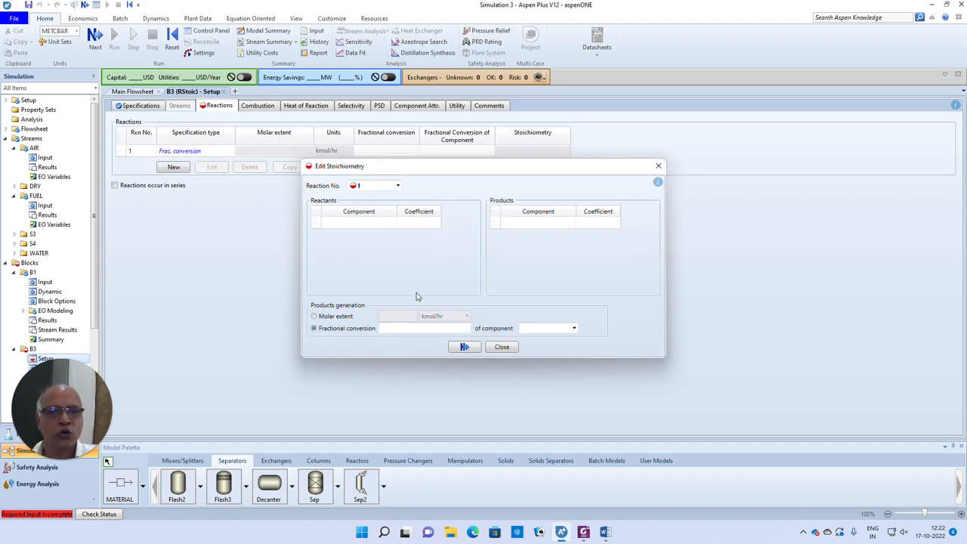
click(363, 225)
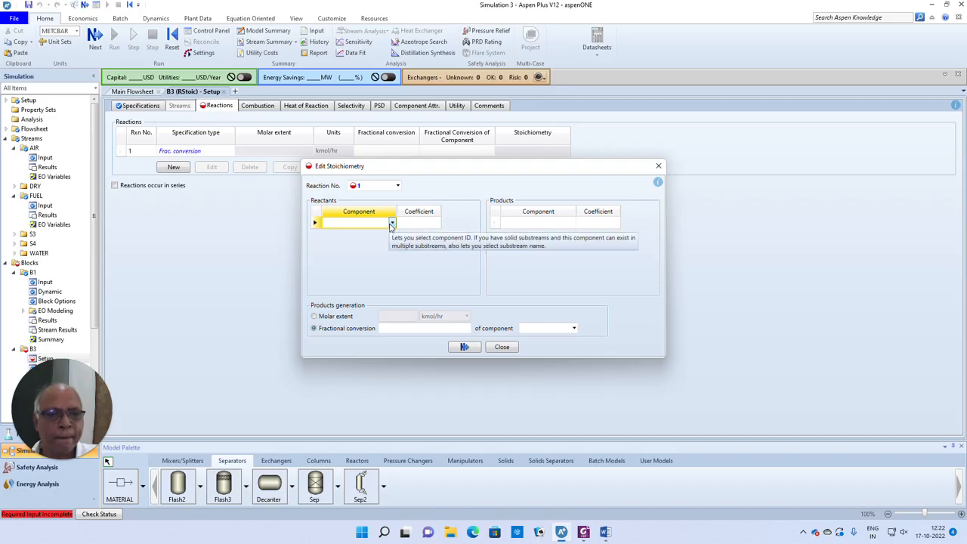
click(391, 225)
click(339, 234)
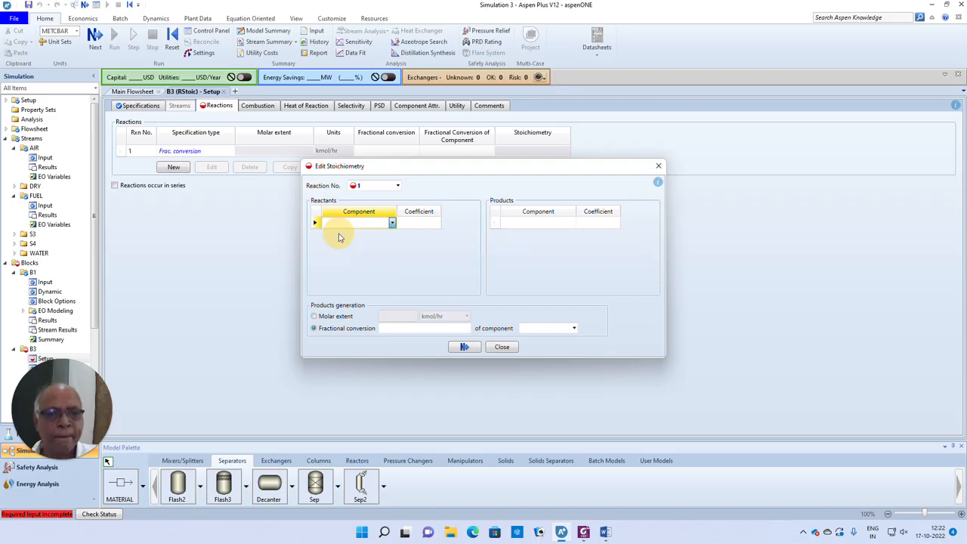
click(412, 224)
text(1)
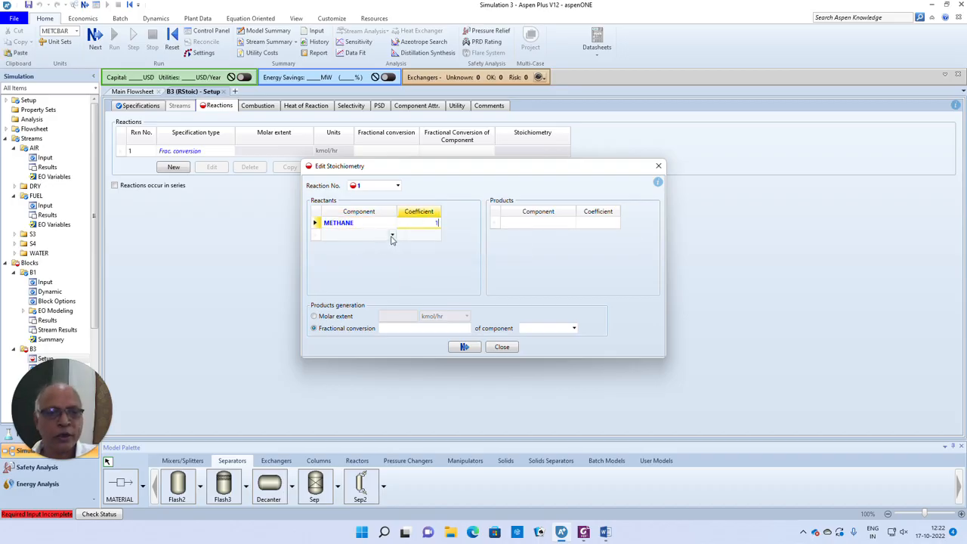
click(391, 235)
click(339, 265)
click(421, 237)
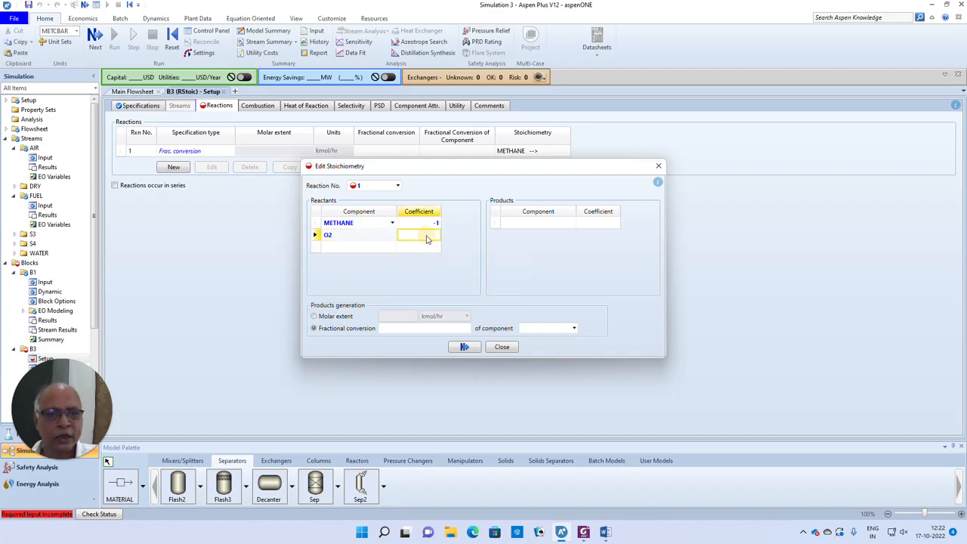
text(2)
- Add products CO2 (coefficient 1) and H2O (coefficient 2) to reaction 1
click(534, 228)
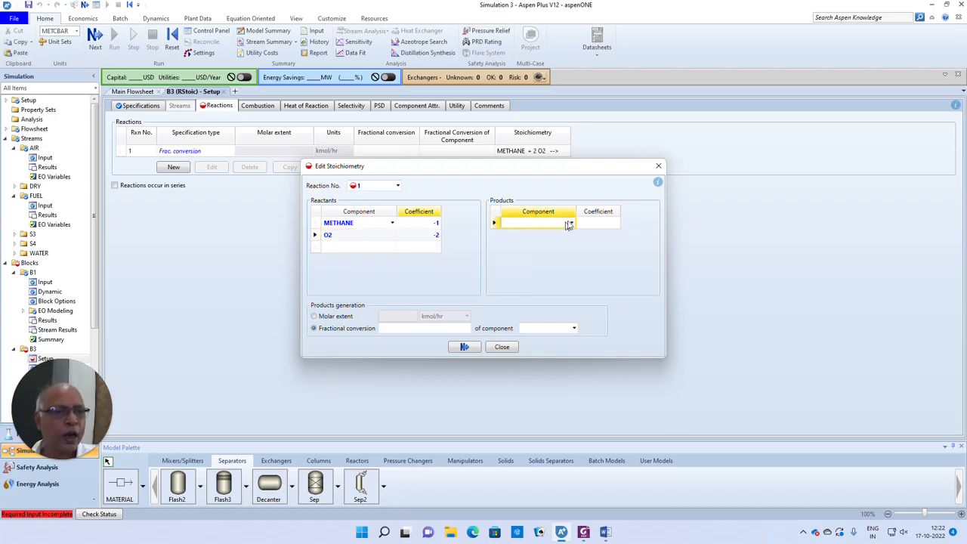
click(571, 223)
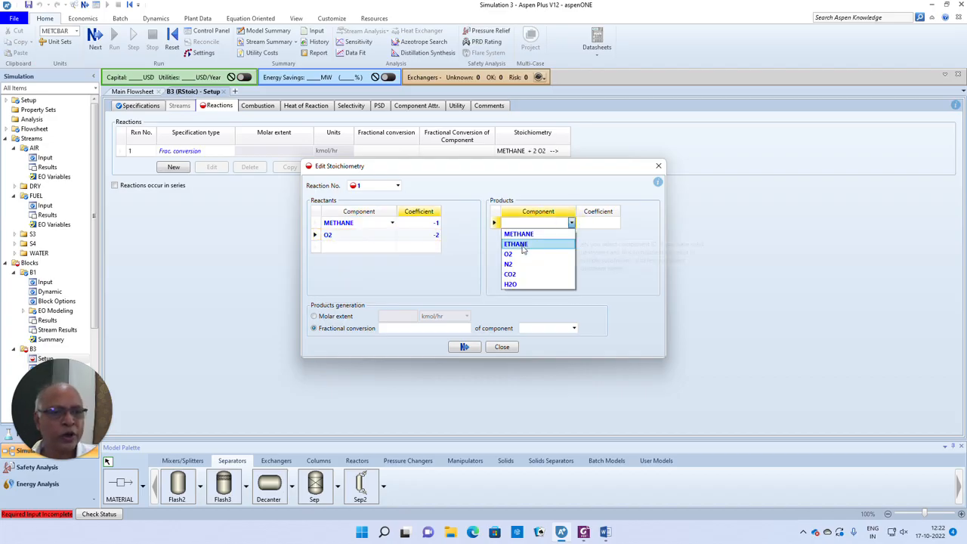
click(510, 274)
click(593, 223)
text(1)
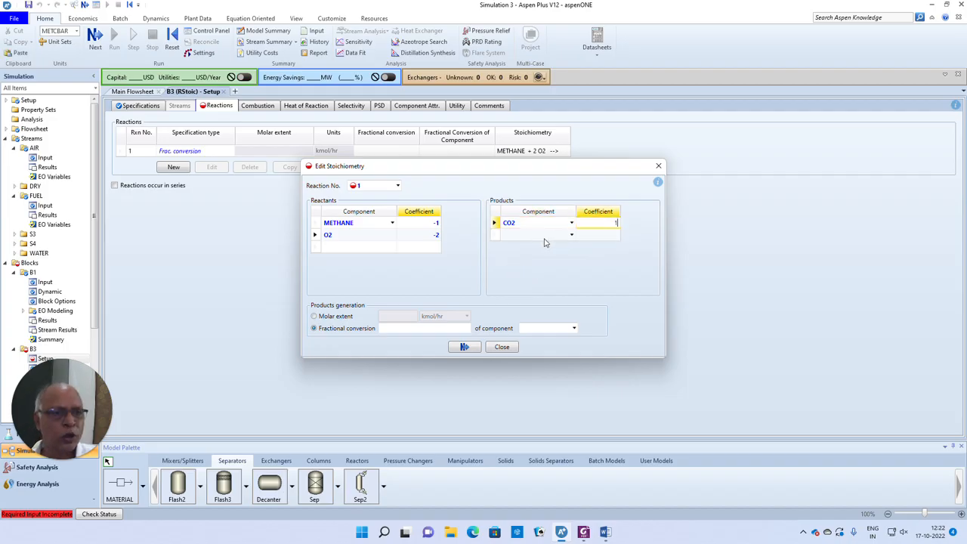
click(571, 235)
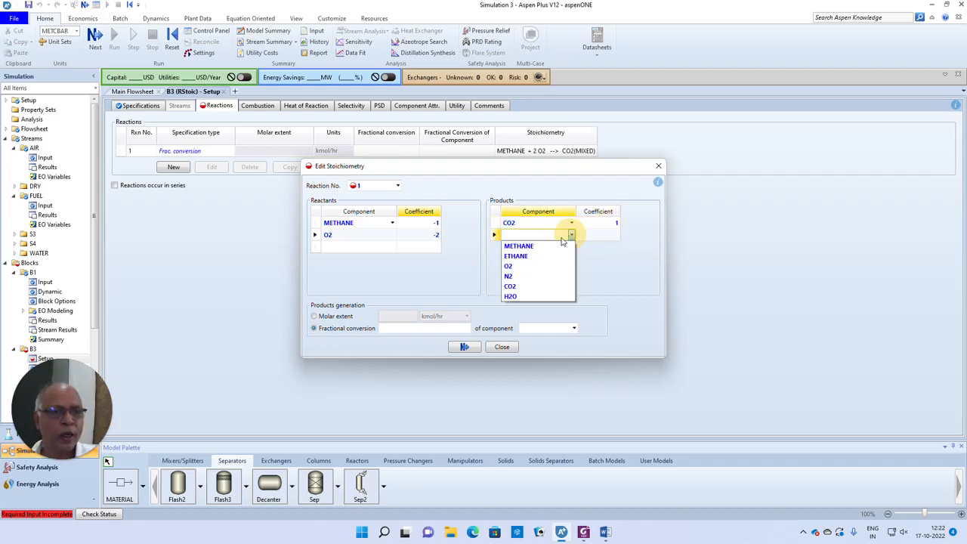
click(523, 297)
click(608, 235)
text(2)
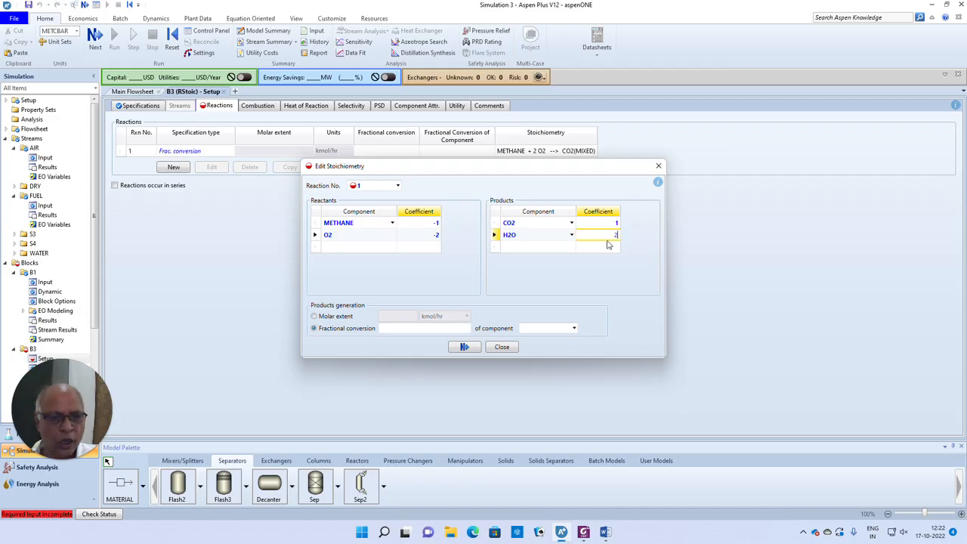
- Set fractional conversion 1 of METHANE, then add a second reaction
click(441, 331)
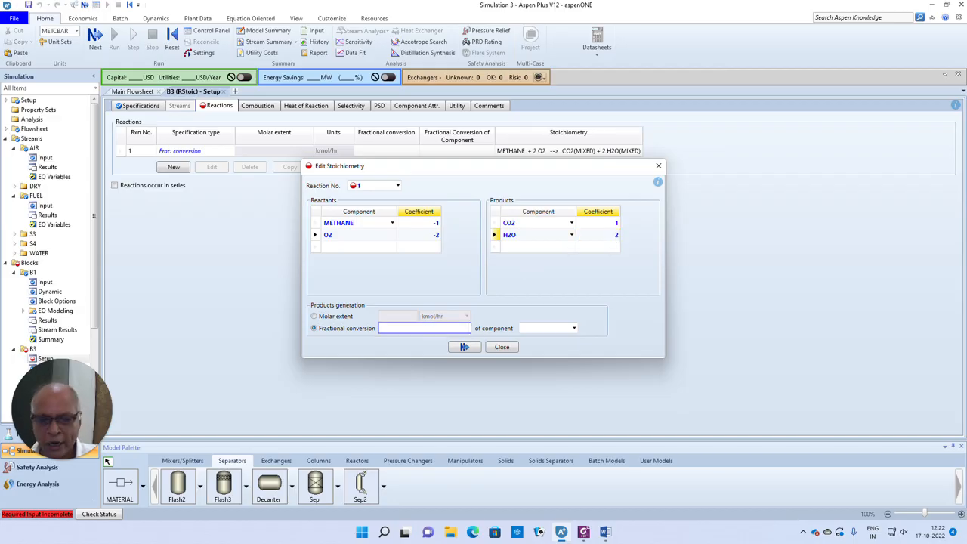
click(574, 328)
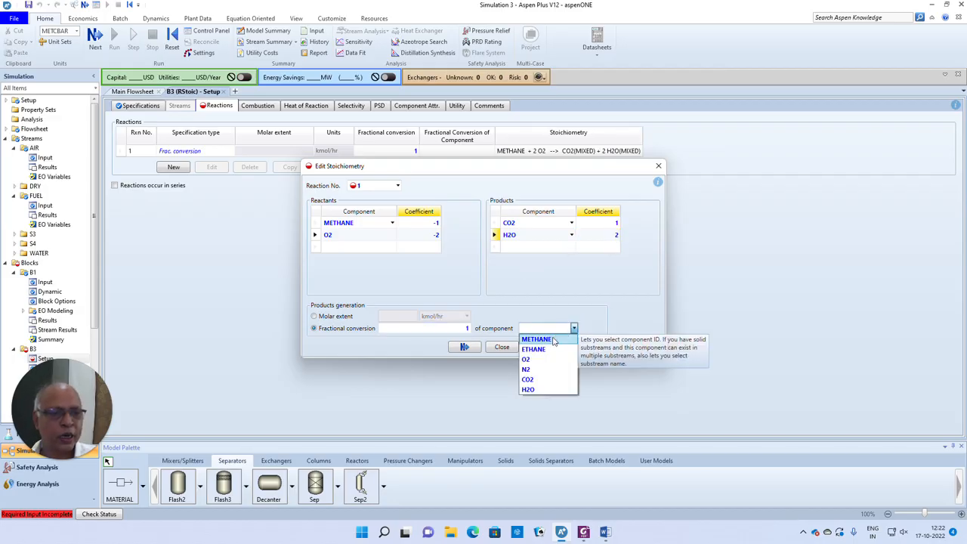
click(549, 339)
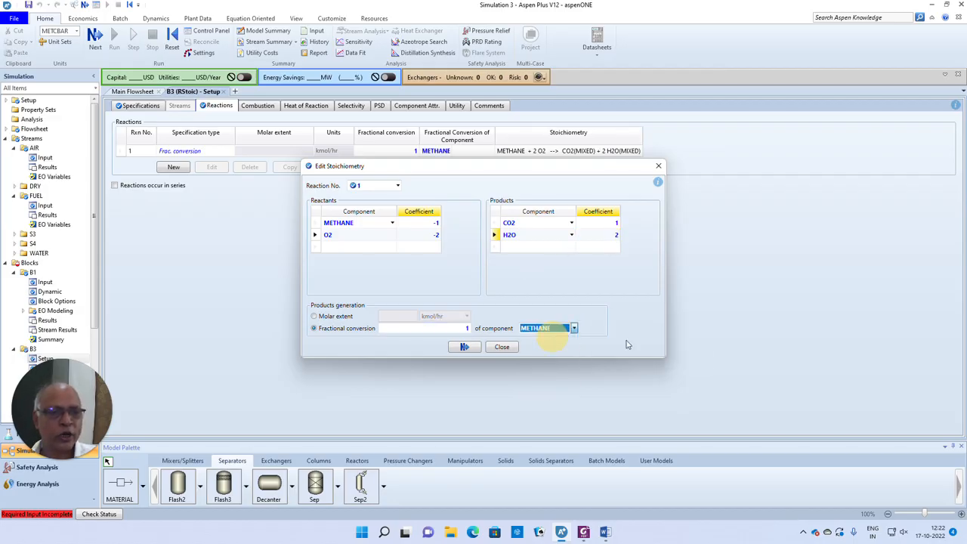
click(459, 349)
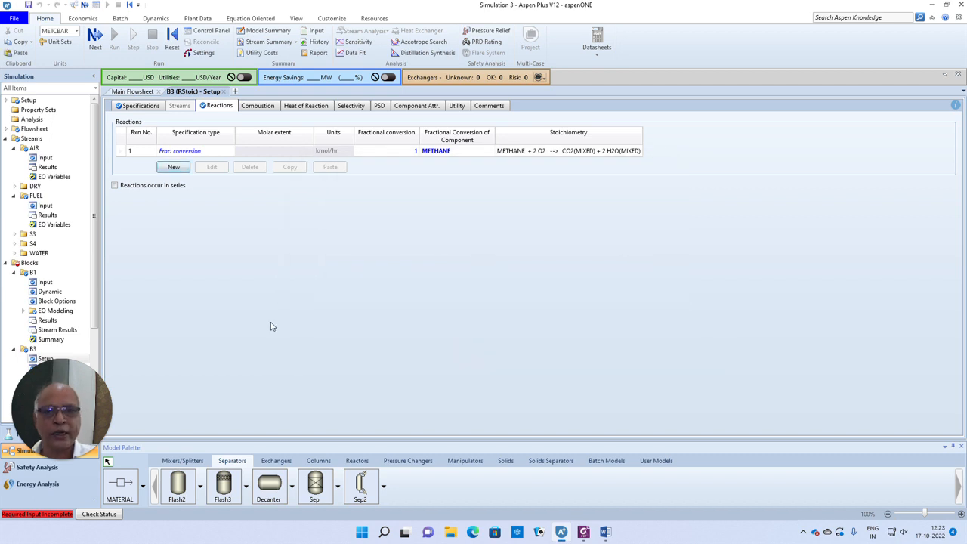
click(178, 170)
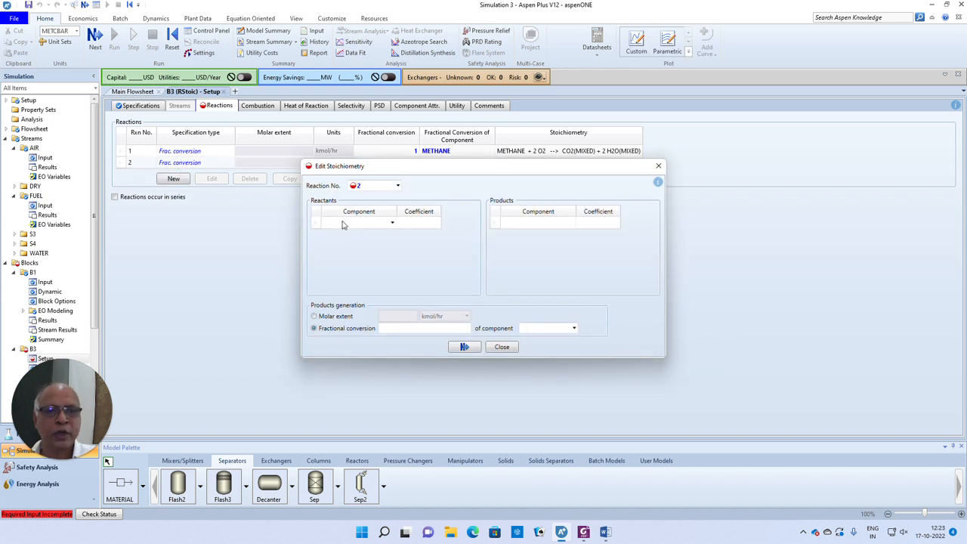
- Enter ETHANE (coefficient -1) and O2 as the reactants of reaction 2
click(393, 223)
click(336, 242)
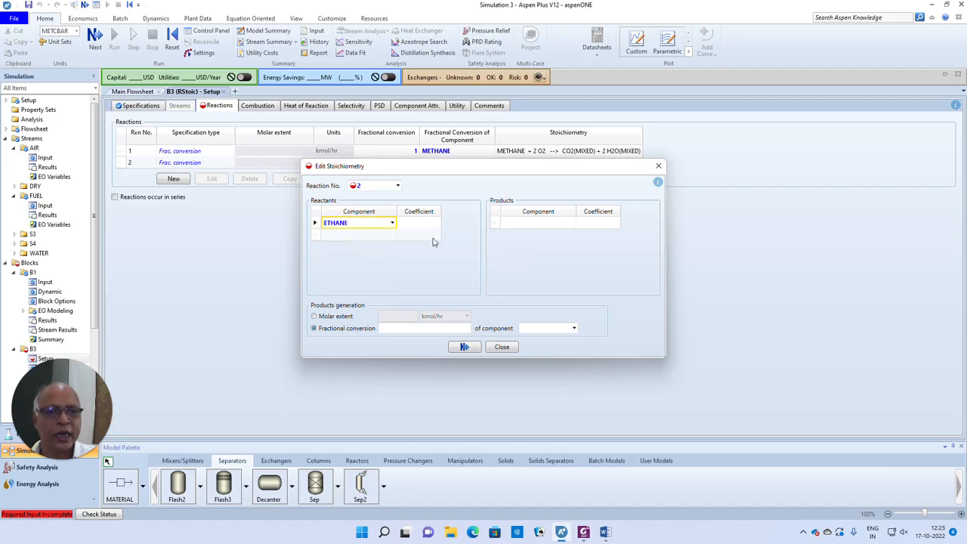
click(424, 223)
text(1)
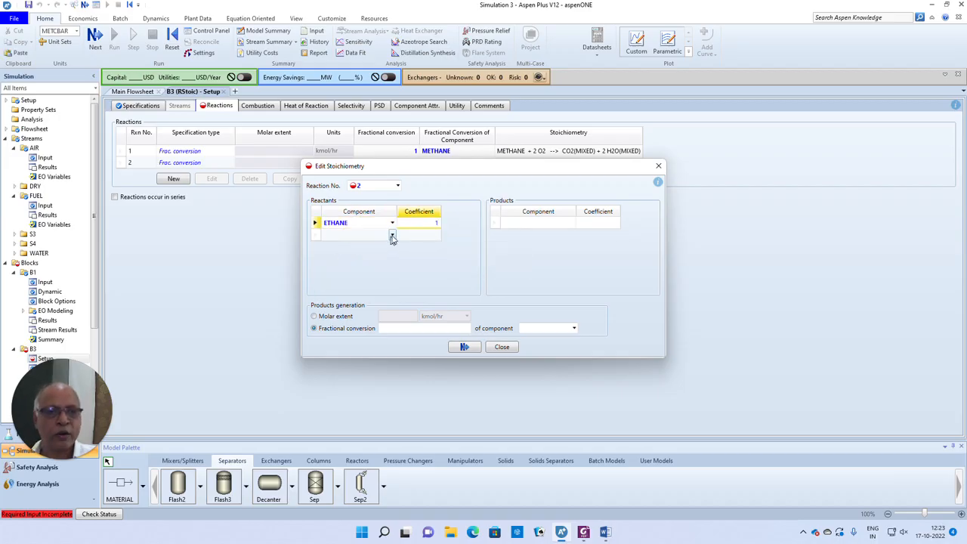
click(392, 236)
click(339, 266)
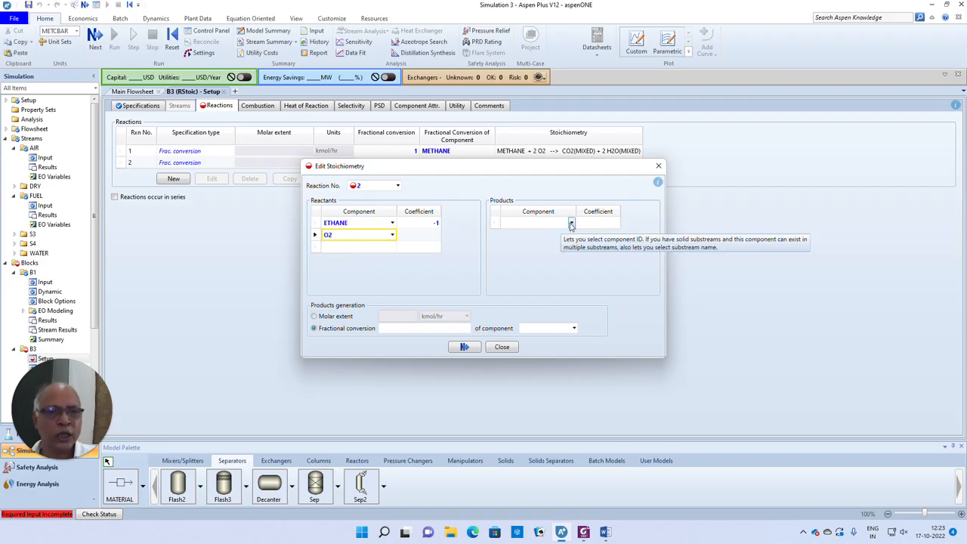
- Add products CO2 with coefficient 2 and H2O with coefficient 3
click(571, 224)
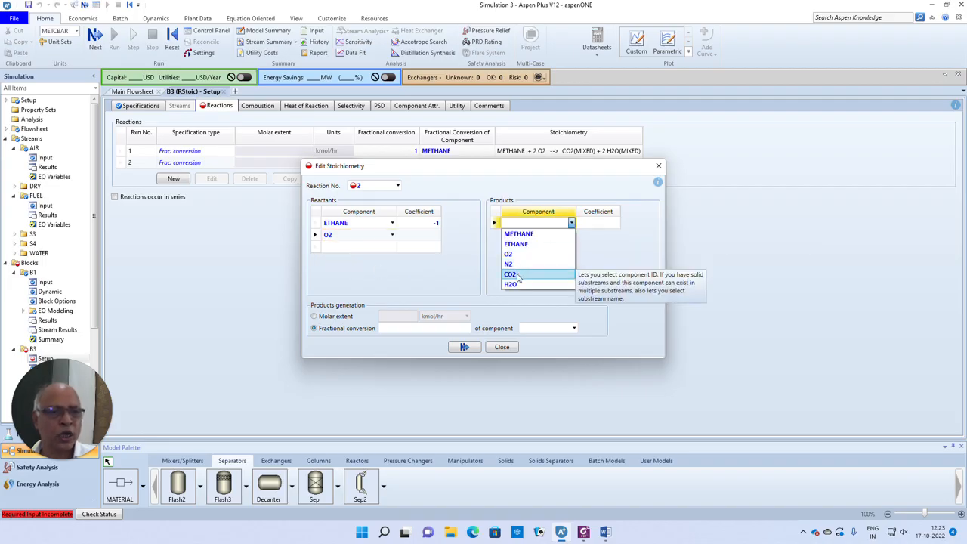
click(519, 275)
click(595, 222)
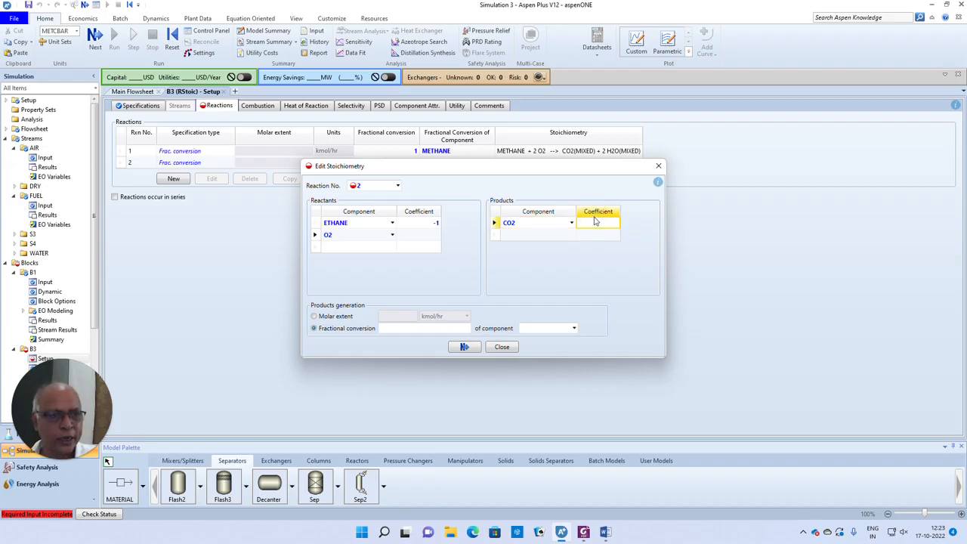
text(2)
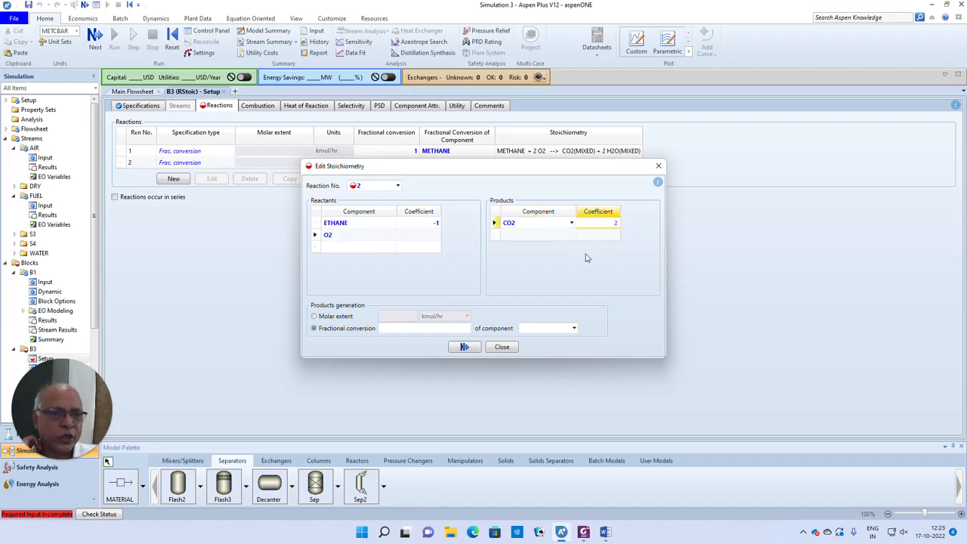
click(571, 234)
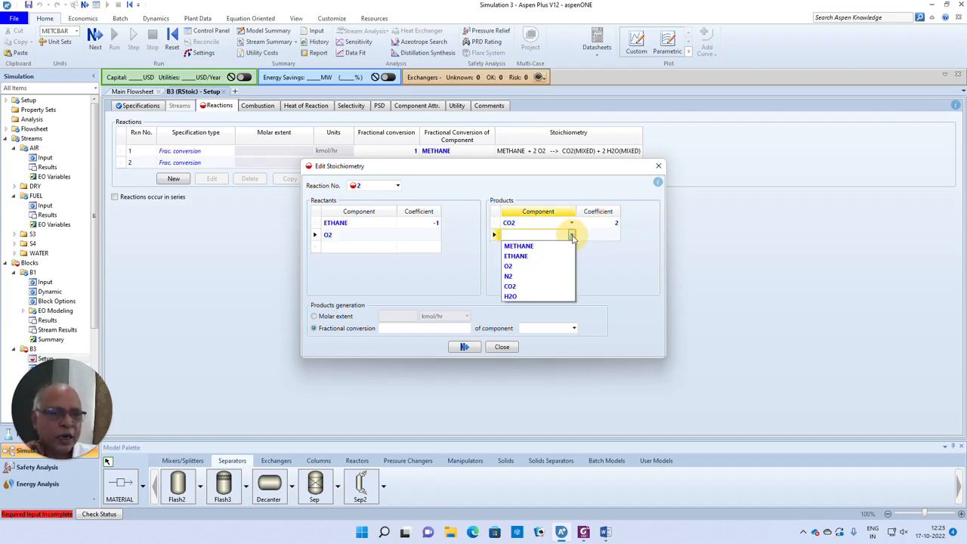
click(518, 296)
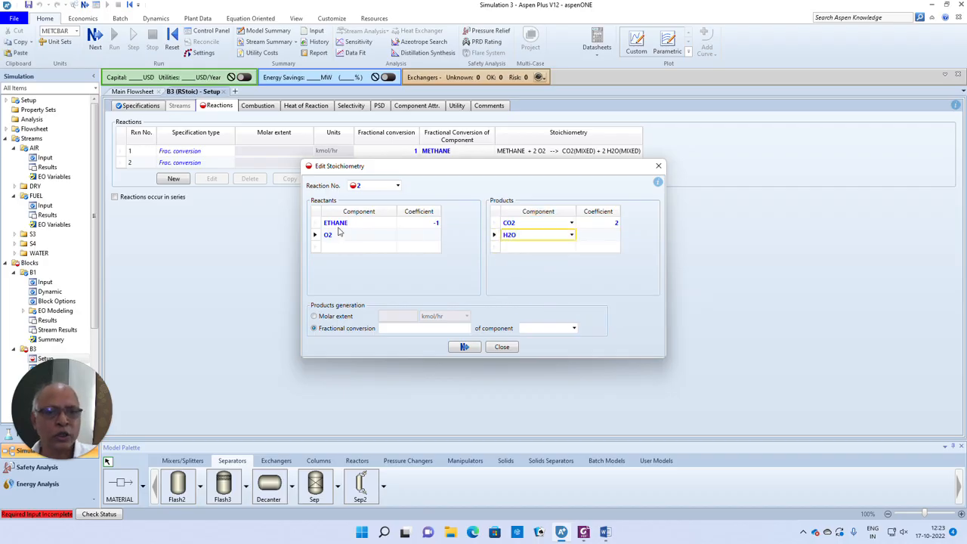
click(614, 236)
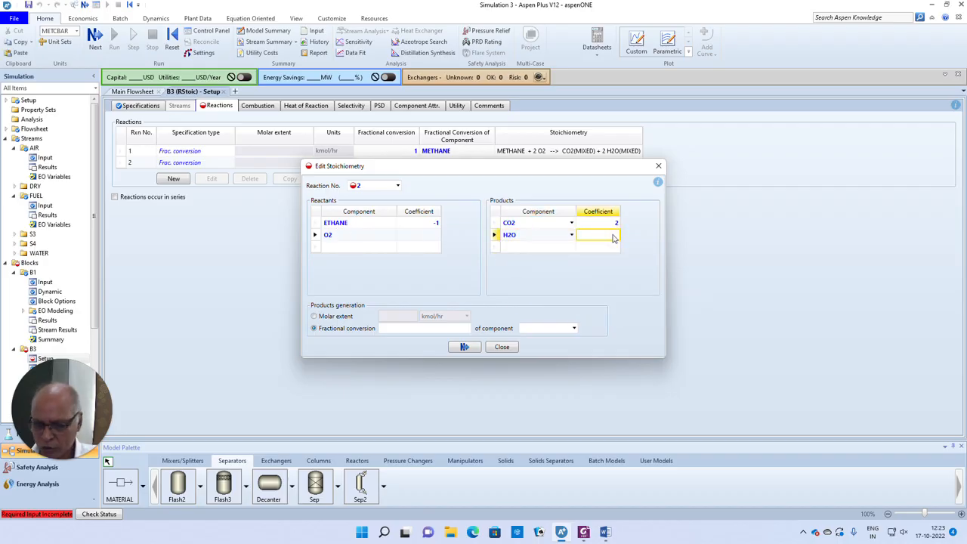
text(3)
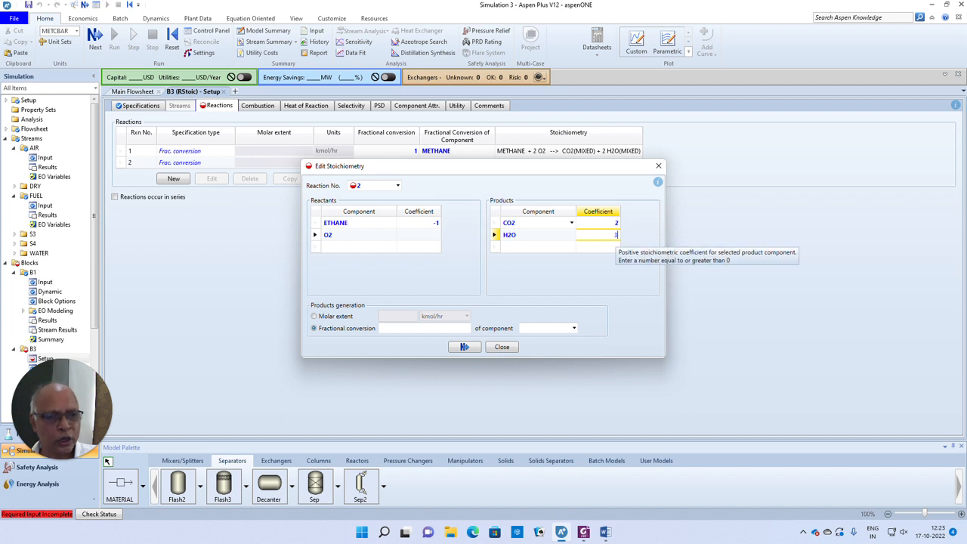
- Set the O2 coefficient to 3.5 and fractional conversion 1 based on ETHANE
click(615, 235)
click(436, 238)
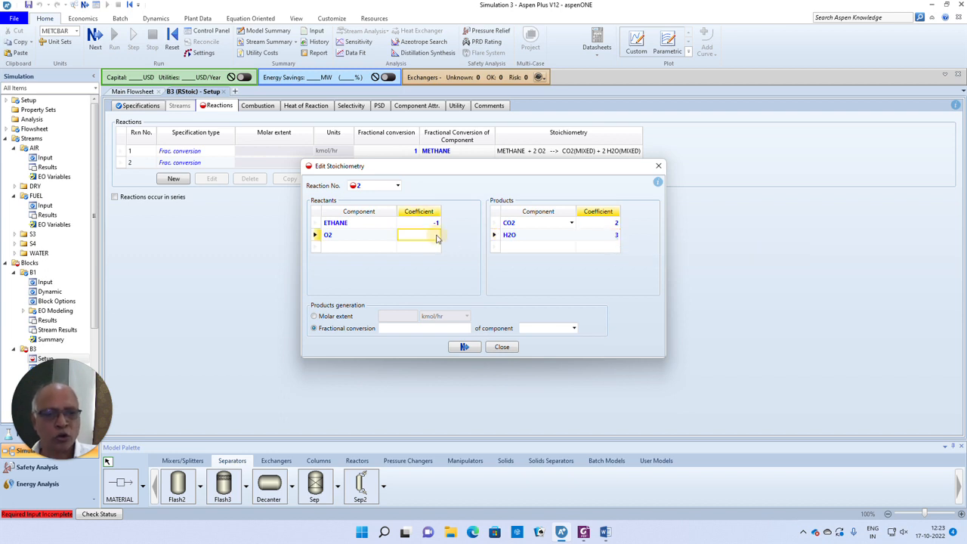
text(3.5)
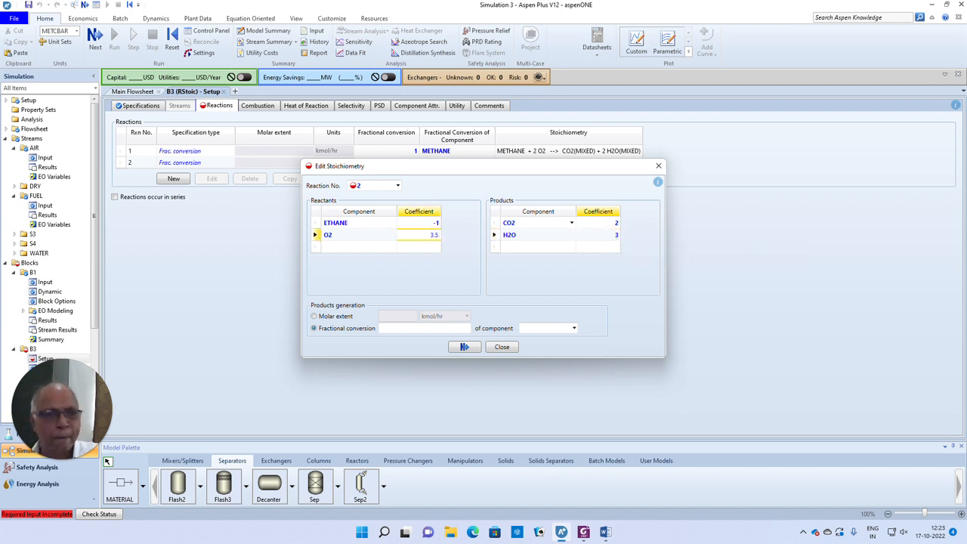
click(526, 285)
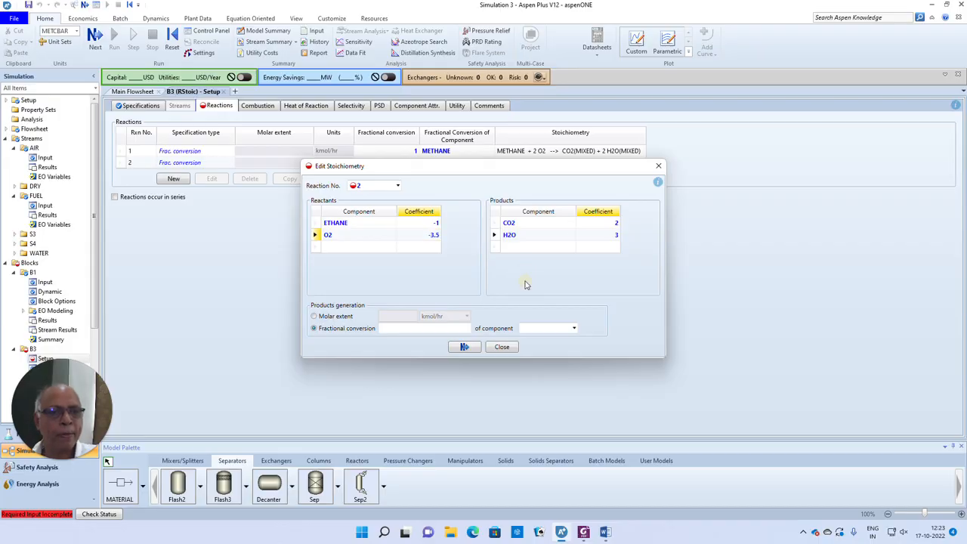
click(457, 328)
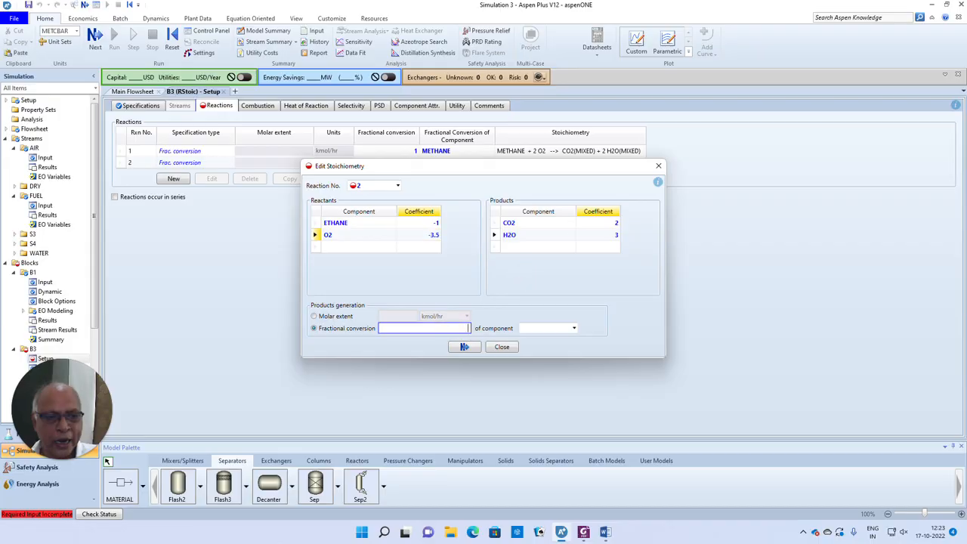
click(573, 328)
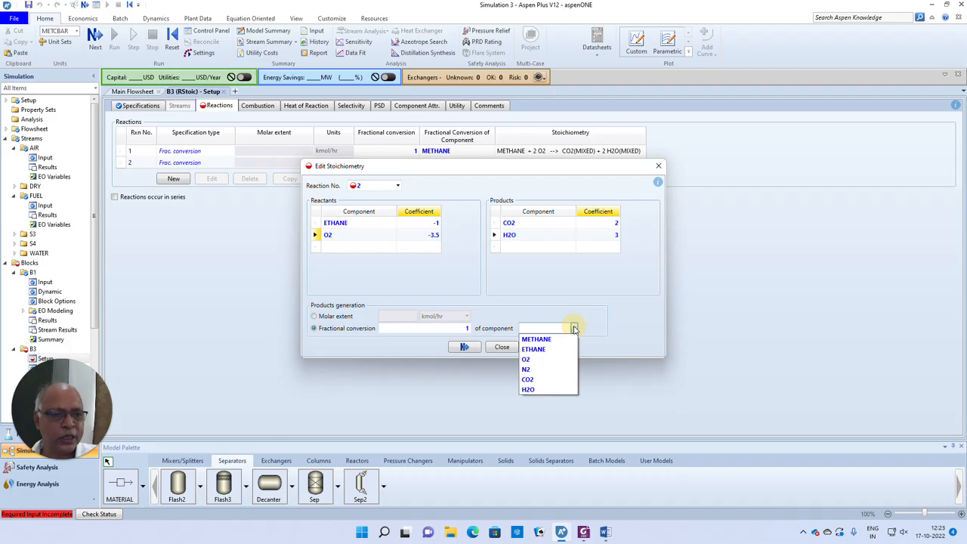
click(543, 350)
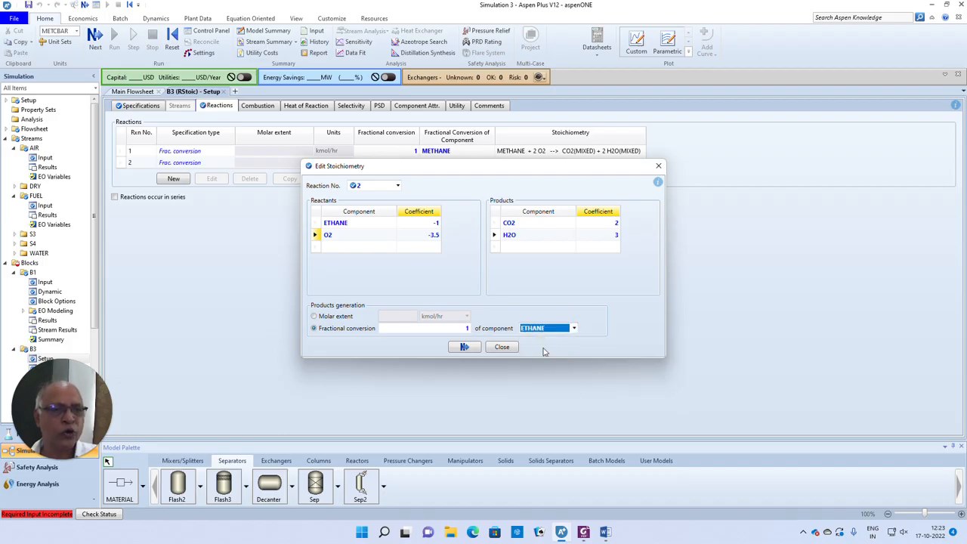
click(465, 348)
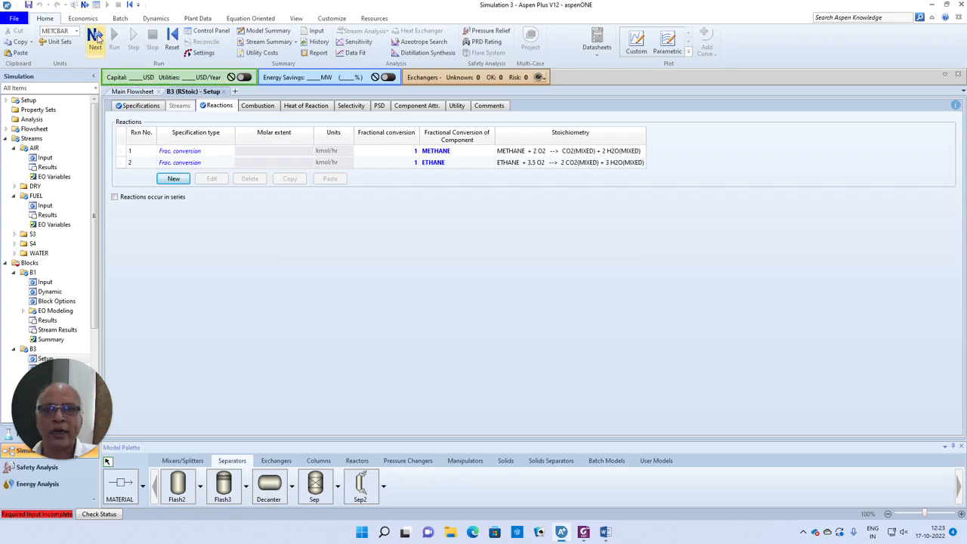
click(95, 38)
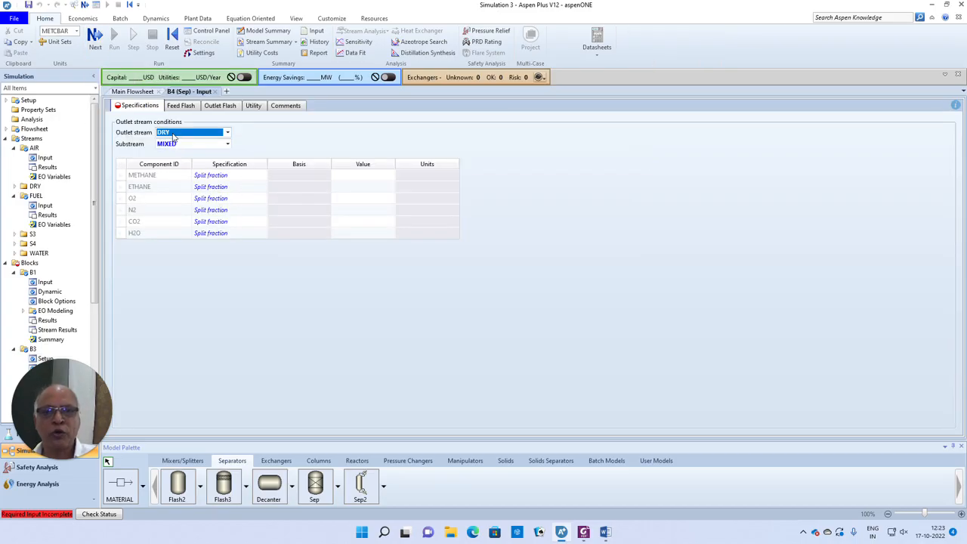
- For the WATER outlet, enter split fractions 0 for METHANE, ETHANE, O2, N2, CO2 and 1 for H2O
click(227, 132)
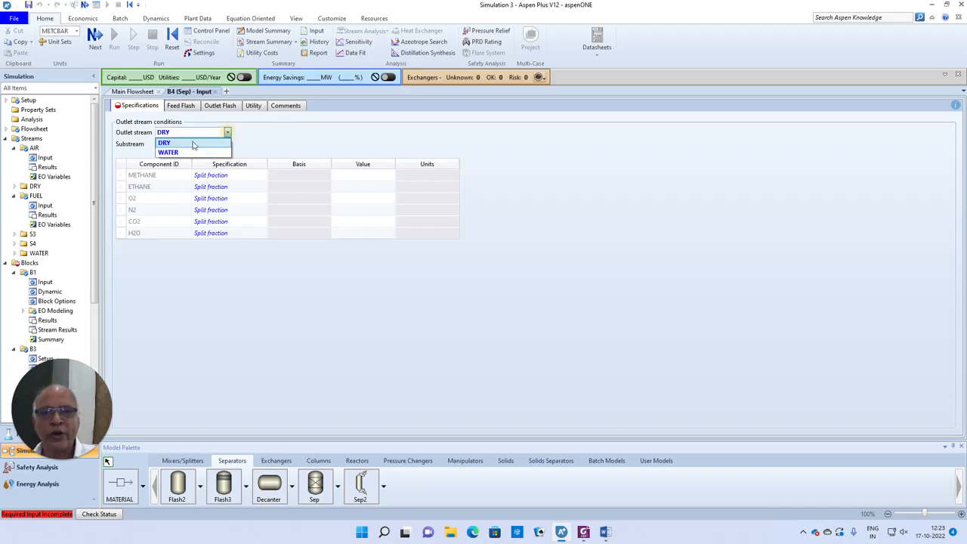
click(176, 154)
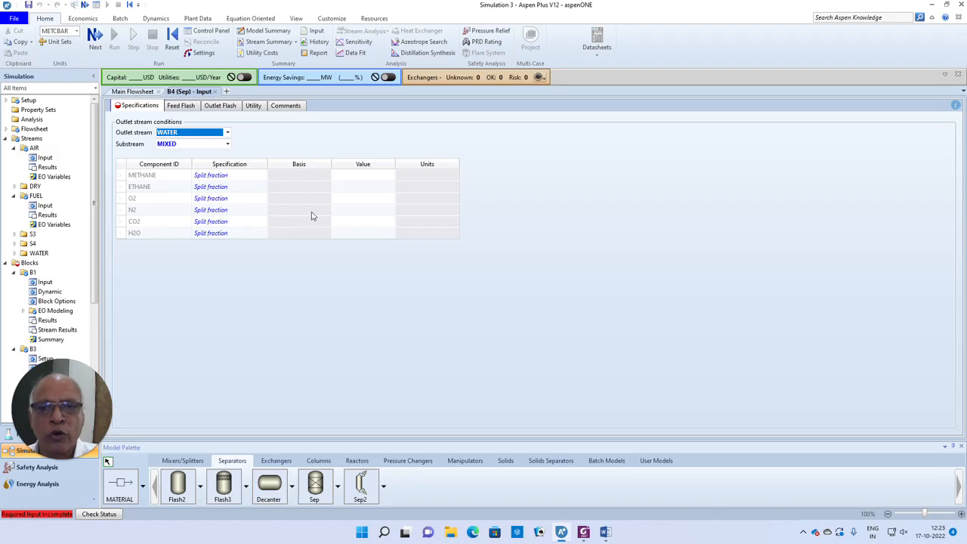
click(372, 175)
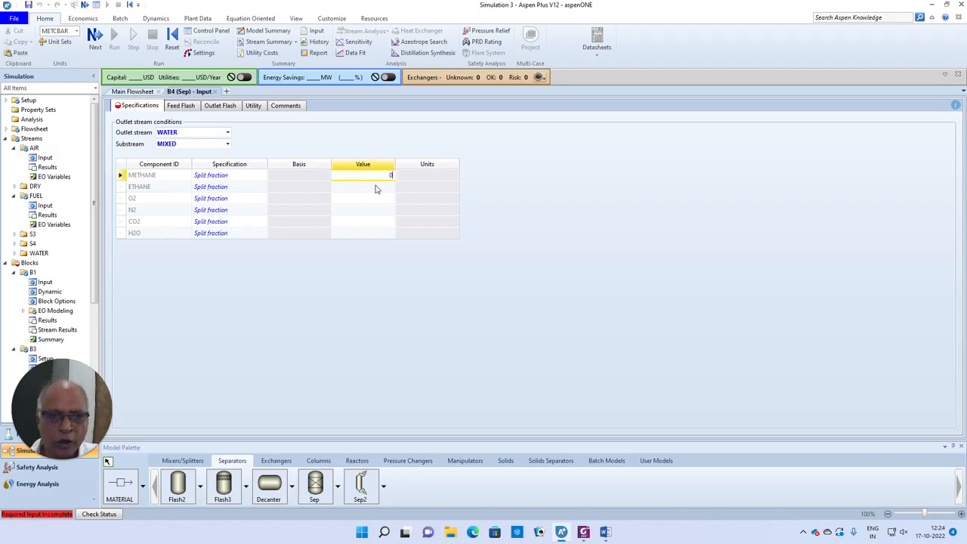
text(0)
key(Return)
text(0)
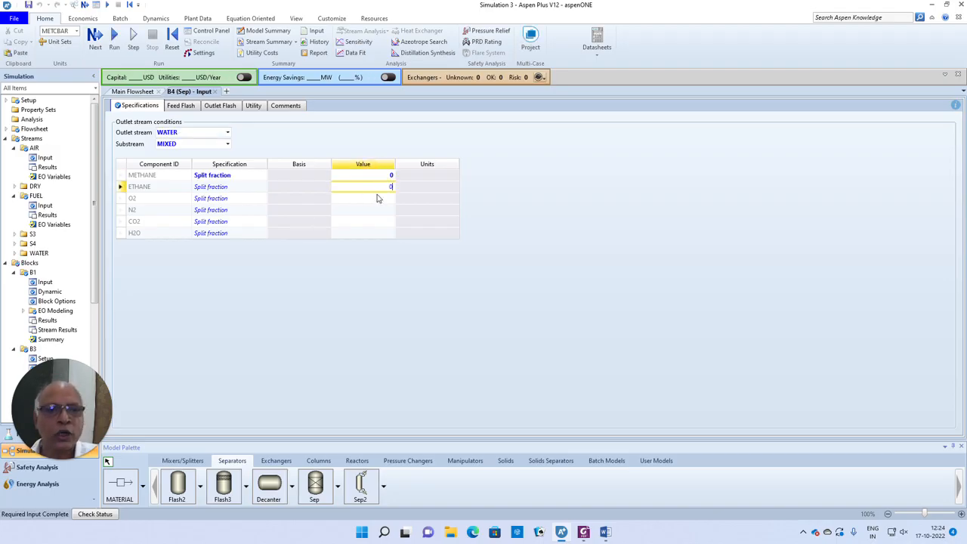
key(Return)
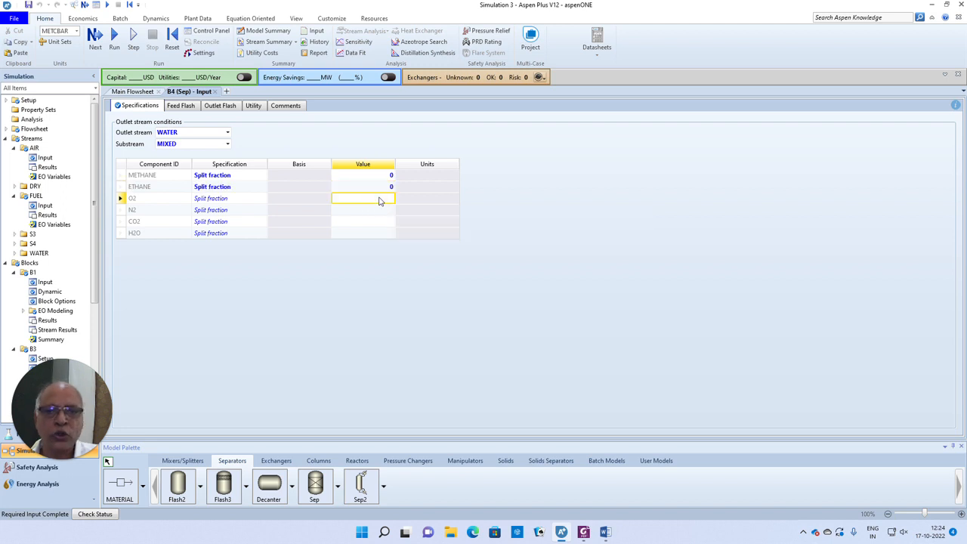
text(0)
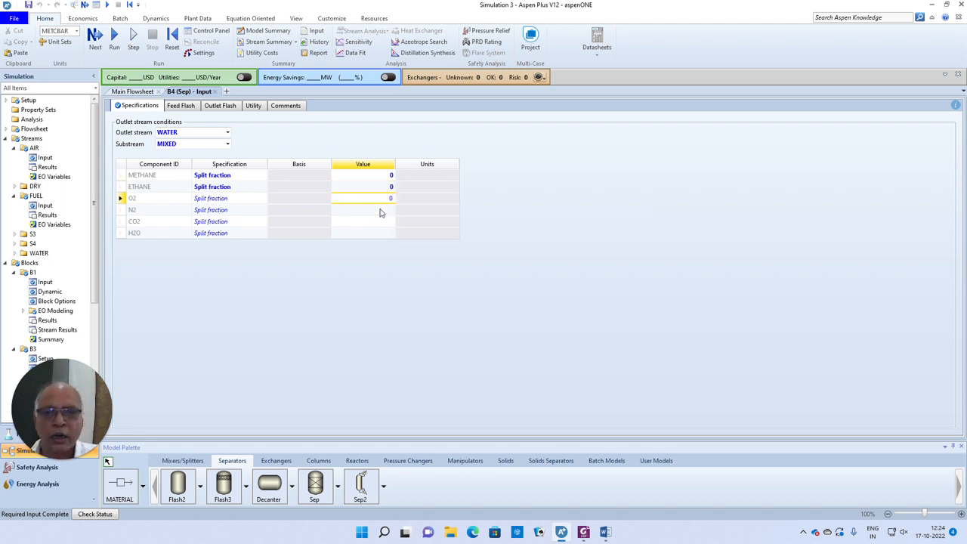
key(Return)
text(0)
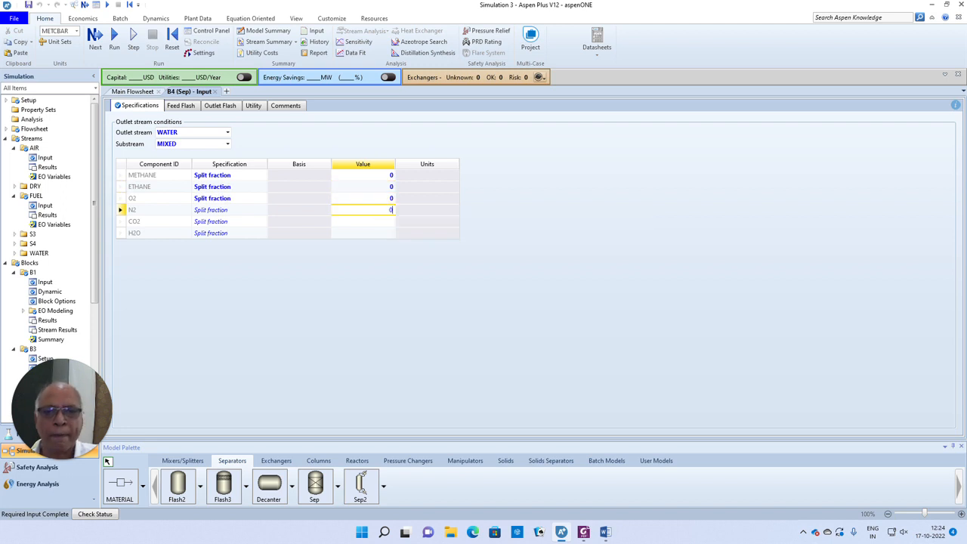
key(Return)
text(0)
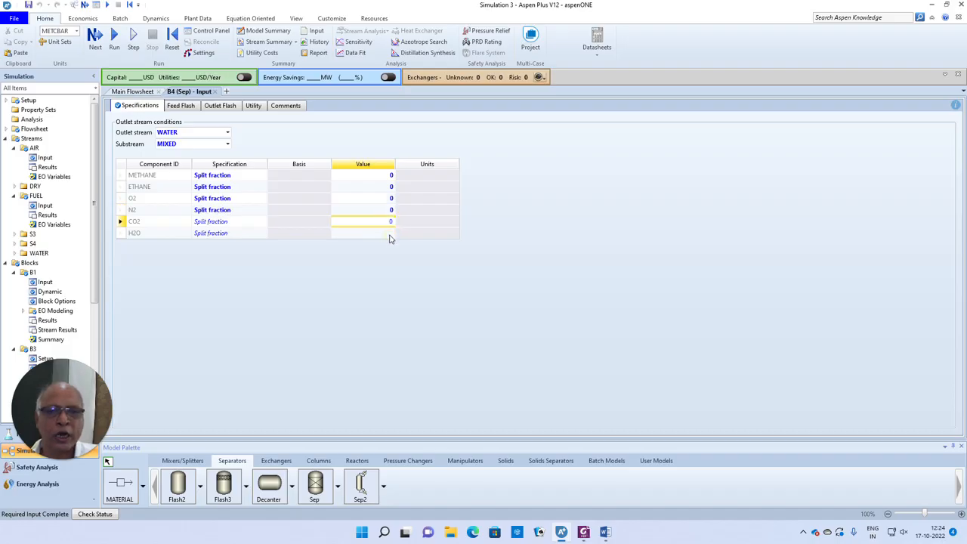
key(Return)
text(1)
key(Return)
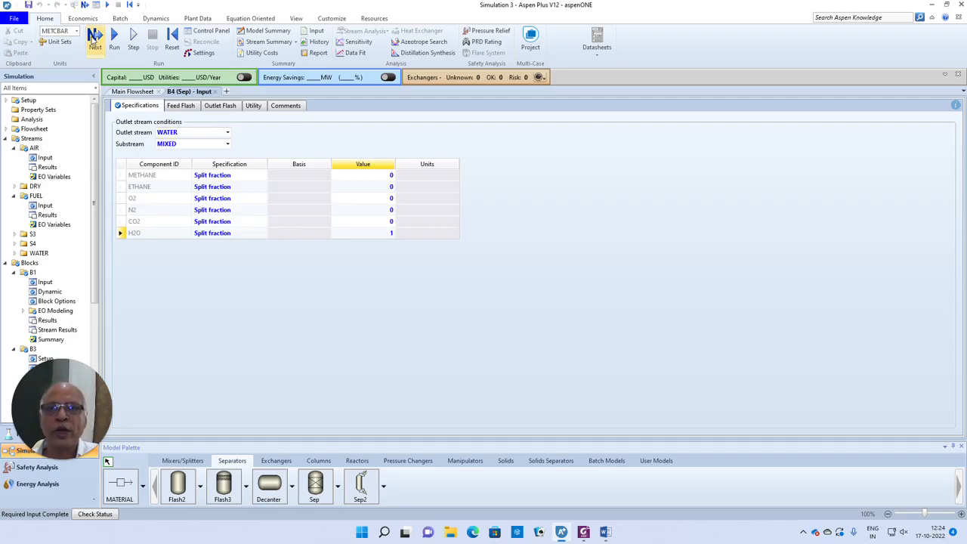
- Run the completed simulation and return to the main flowsheet
click(93, 36)
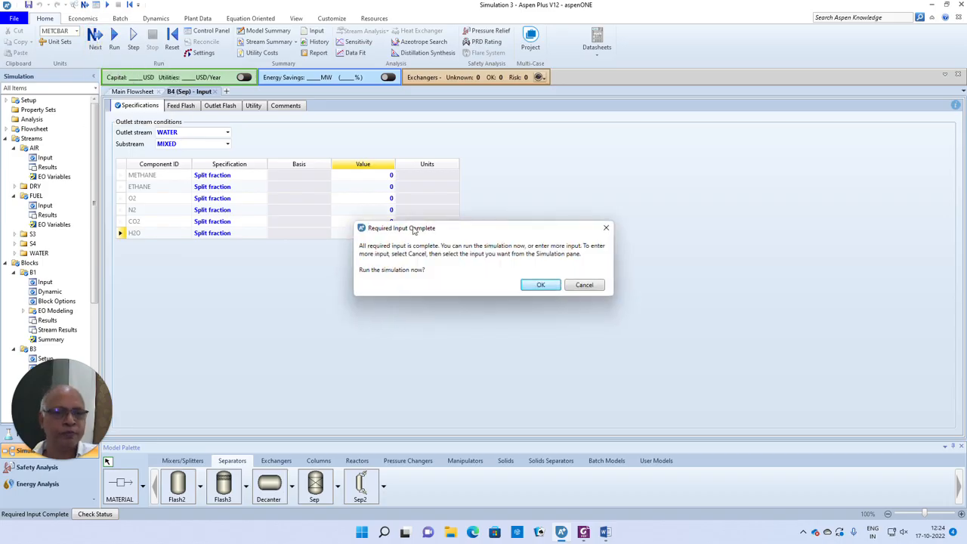
click(540, 285)
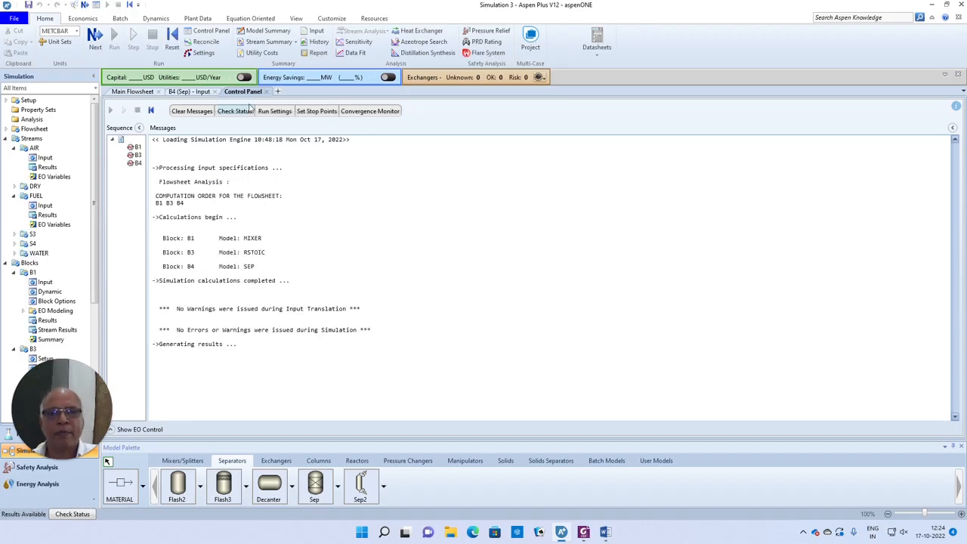
click(125, 91)
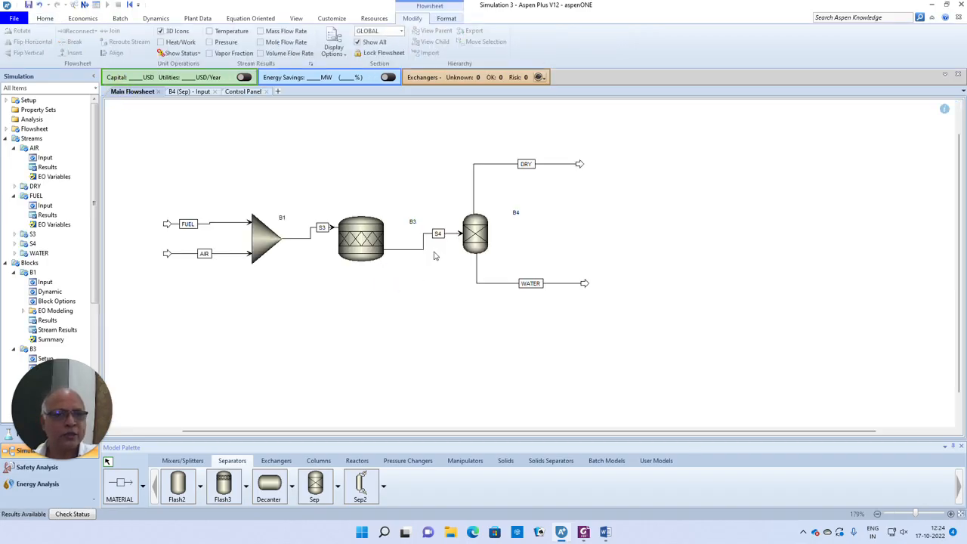
- View reactor B3's results, then close them and bring up B3's context menu
right_click(364, 239)
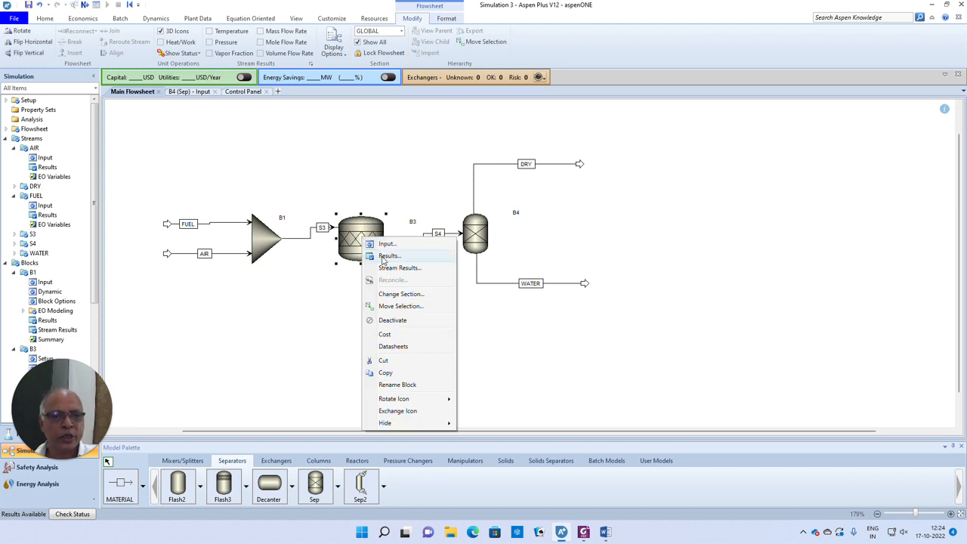
click(387, 256)
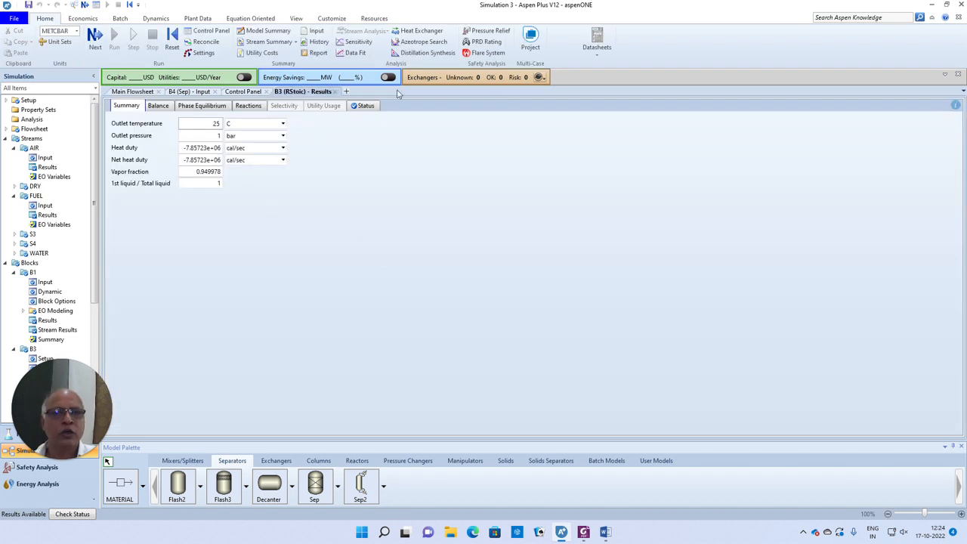
click(335, 91)
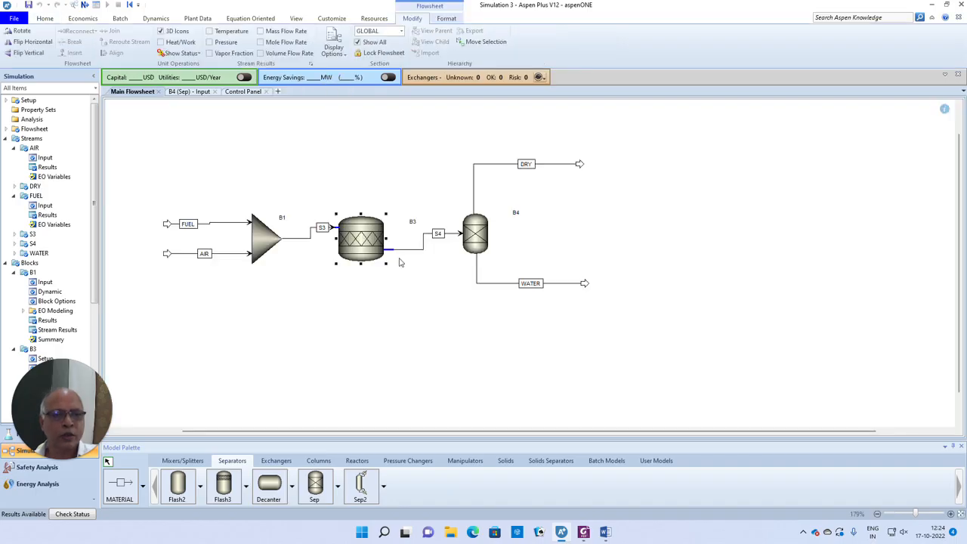
right_click(363, 241)
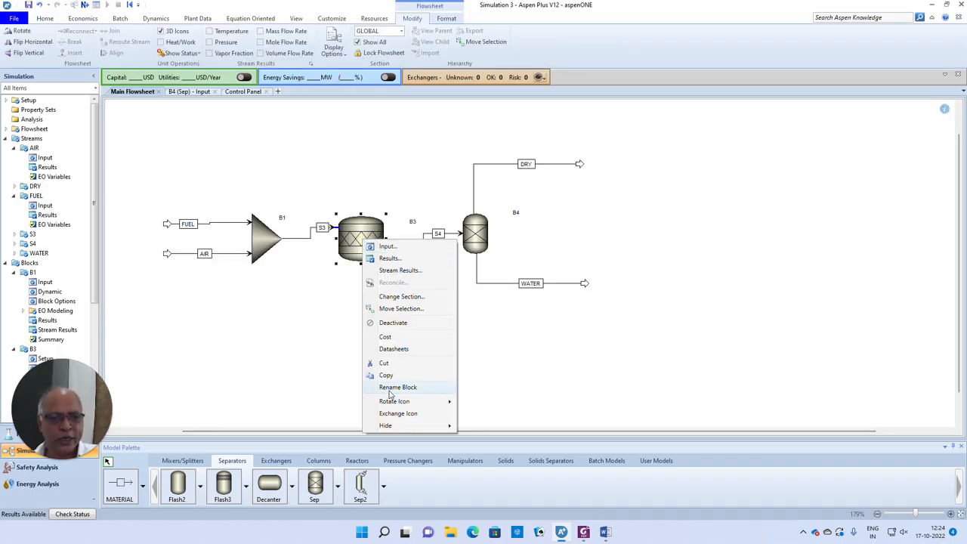
click(399, 270)
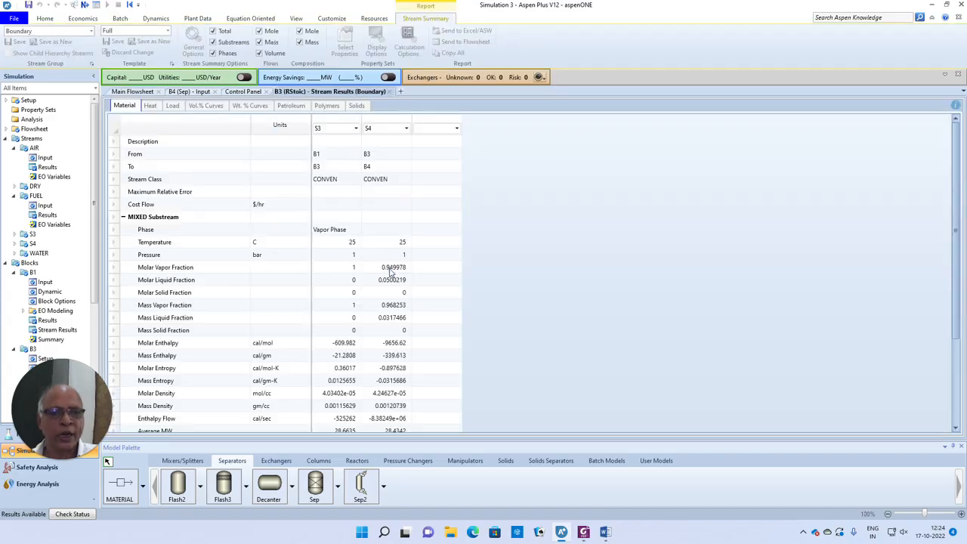
scroll(393, 260, down, 3)
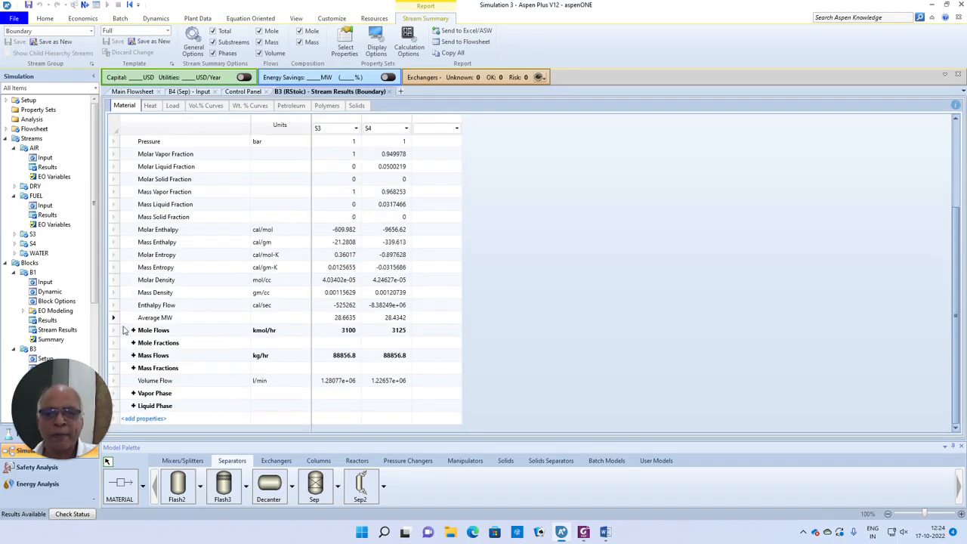
click(133, 330)
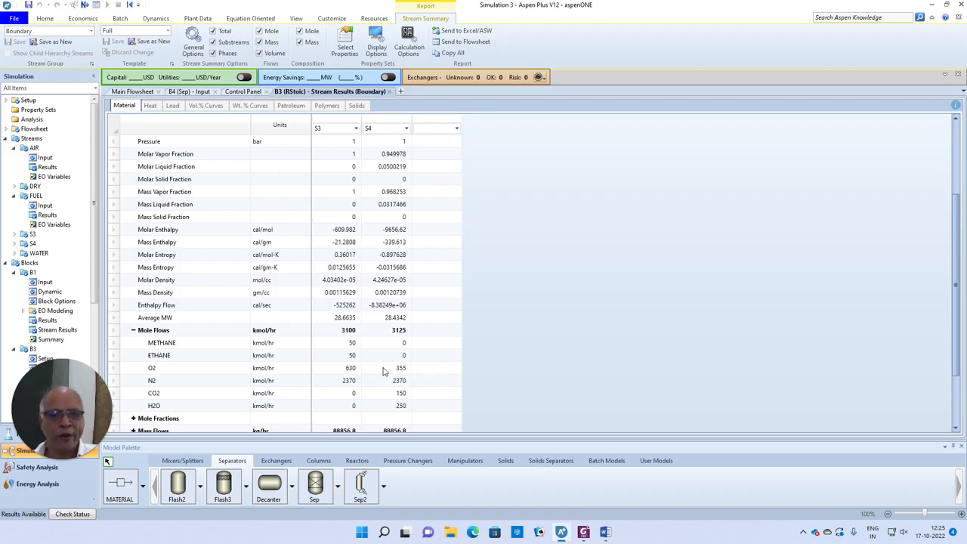
click(389, 91)
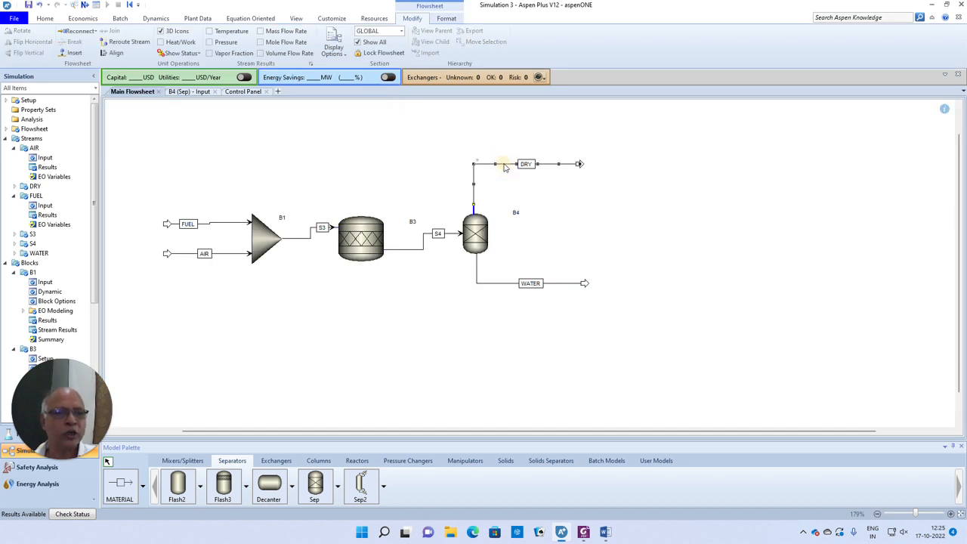
- Open the DRY stream results and expand mole fractions: CO2 0.0521739, O2 0.123478, N2 0.824348
right_click(504, 164)
click(531, 183)
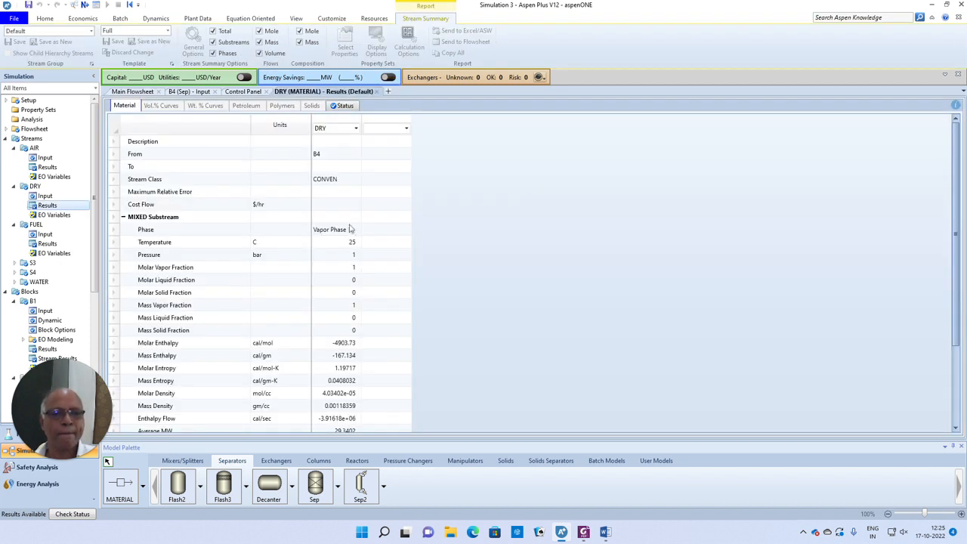
scroll(302, 240, down, 2)
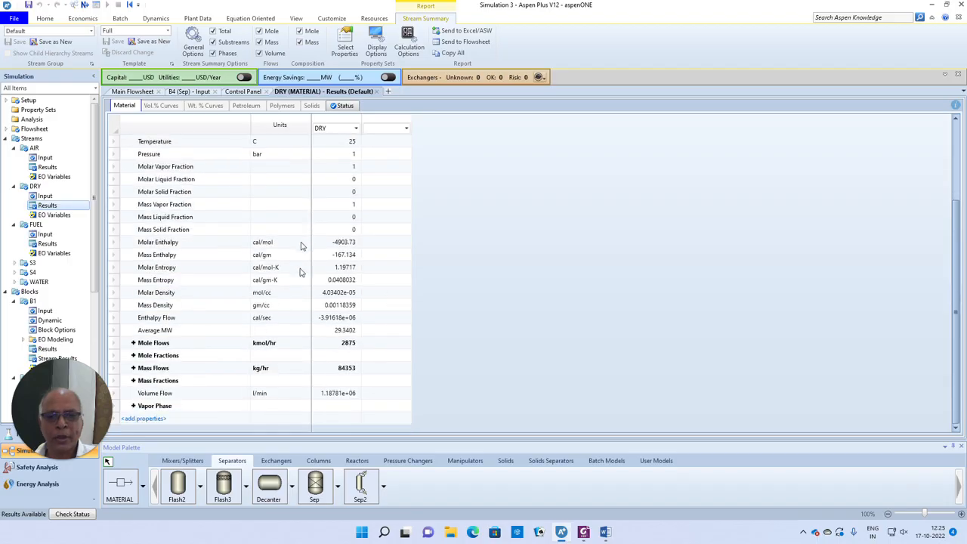
click(133, 355)
scroll(286, 355, down, 1)
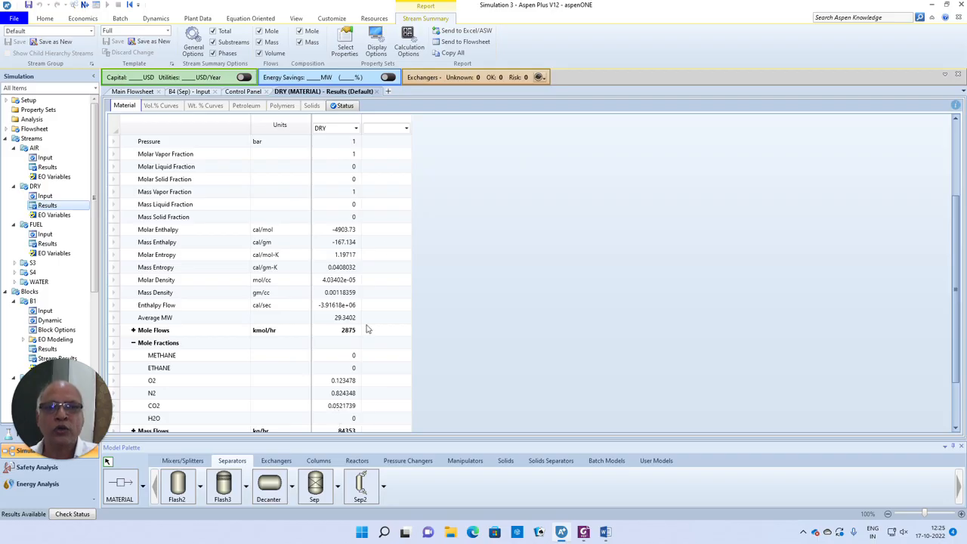
- Create a new design spec under Flowsheeting Options, accepting the name DS-1
click(377, 91)
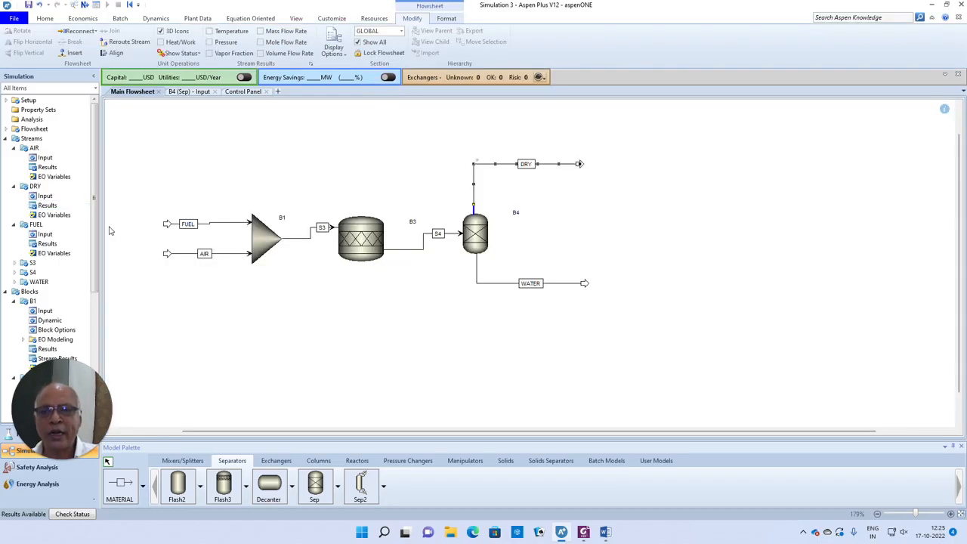
drag(95, 225, 89, 365)
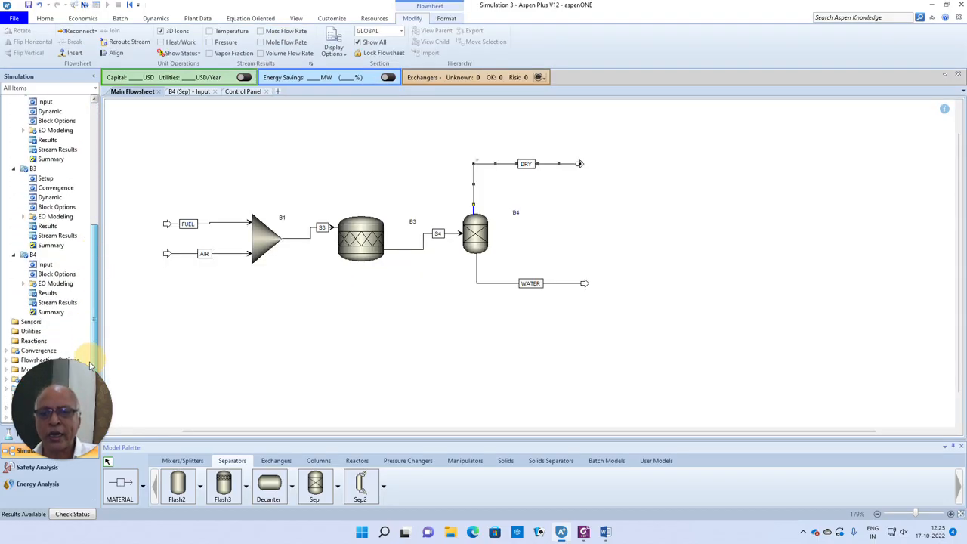
click(5, 359)
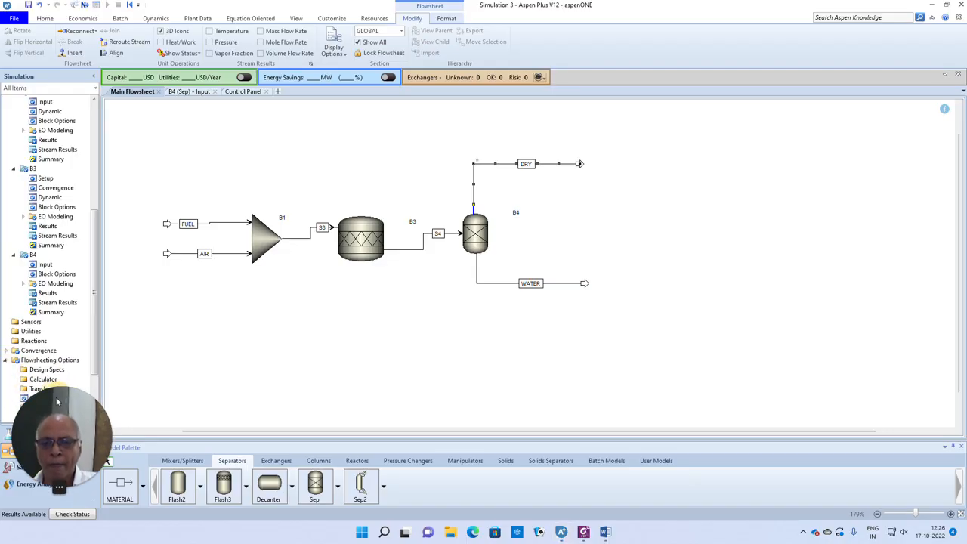
click(48, 370)
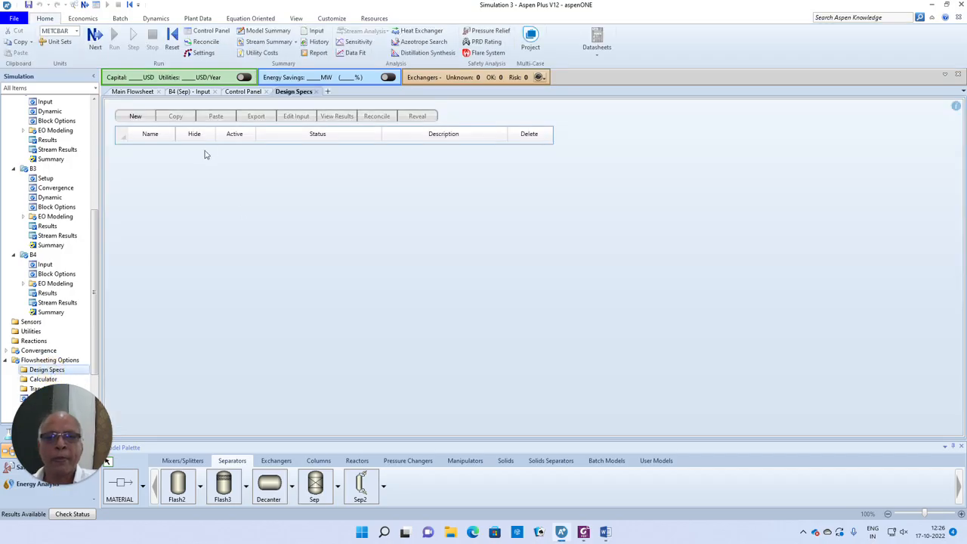
click(135, 117)
click(474, 279)
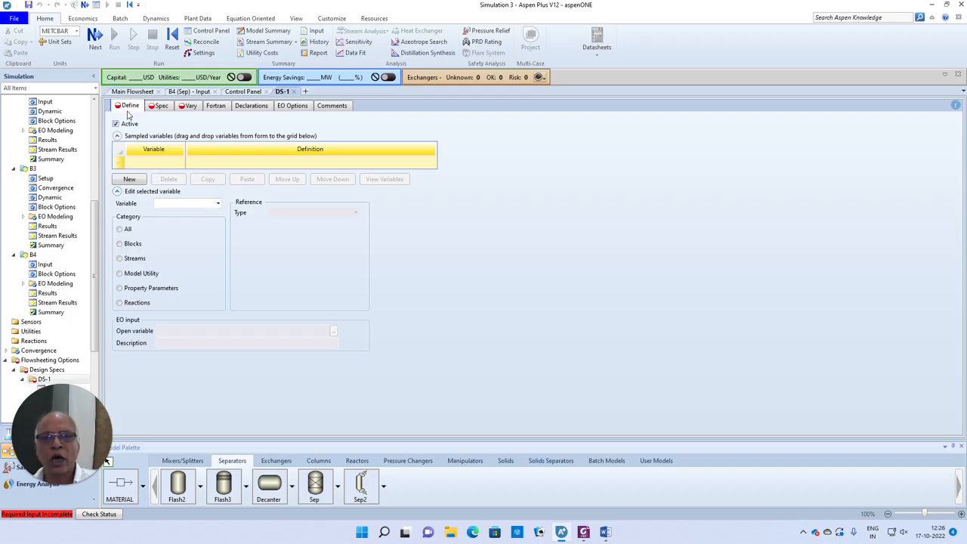
- Define variable MFCO2 as the stream mole fraction of CO2 in stream DRY
click(140, 162)
text(MFCO2)
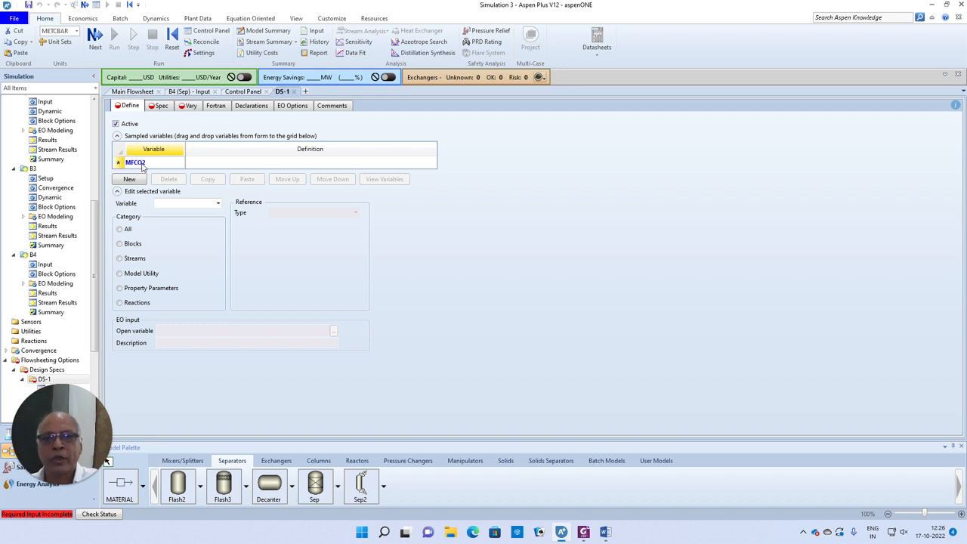
click(119, 164)
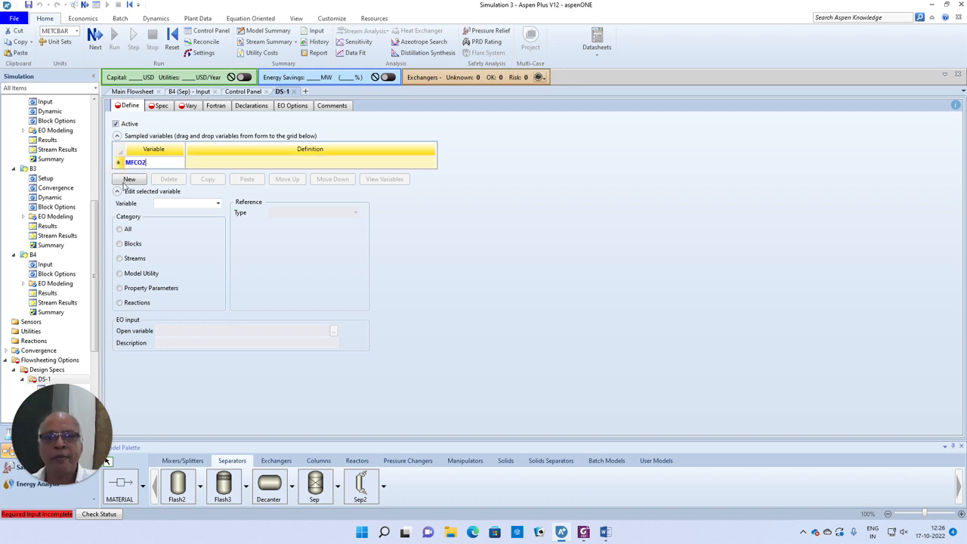
click(118, 259)
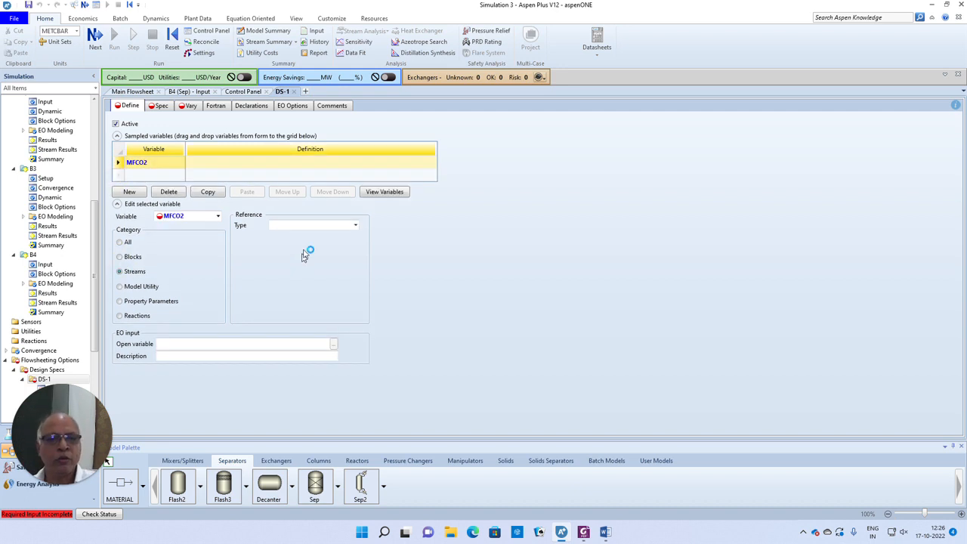
click(355, 226)
click(355, 227)
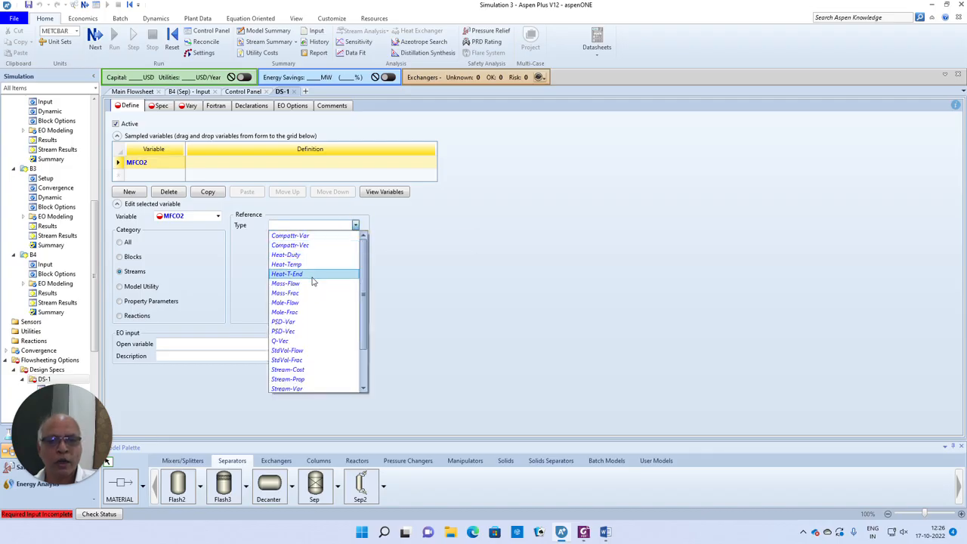
click(304, 314)
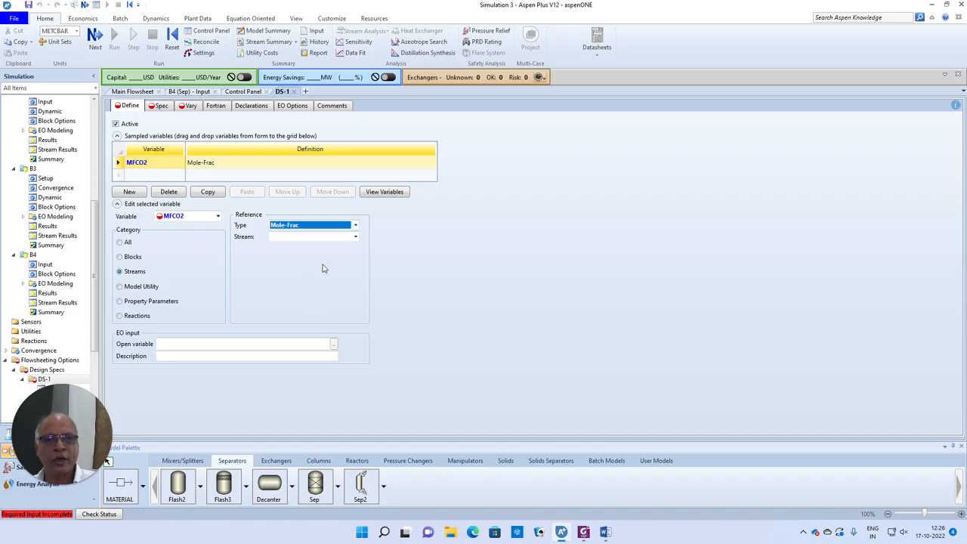
click(355, 237)
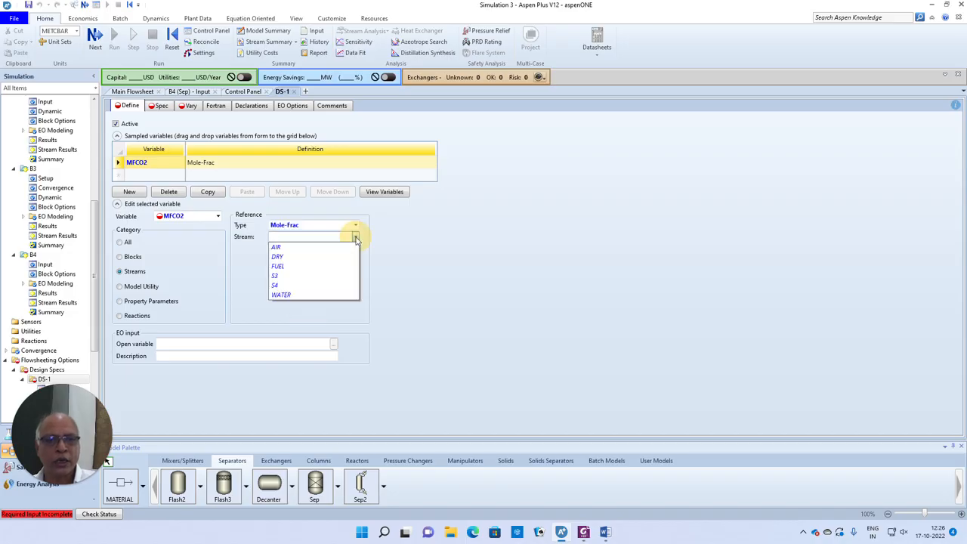
click(289, 256)
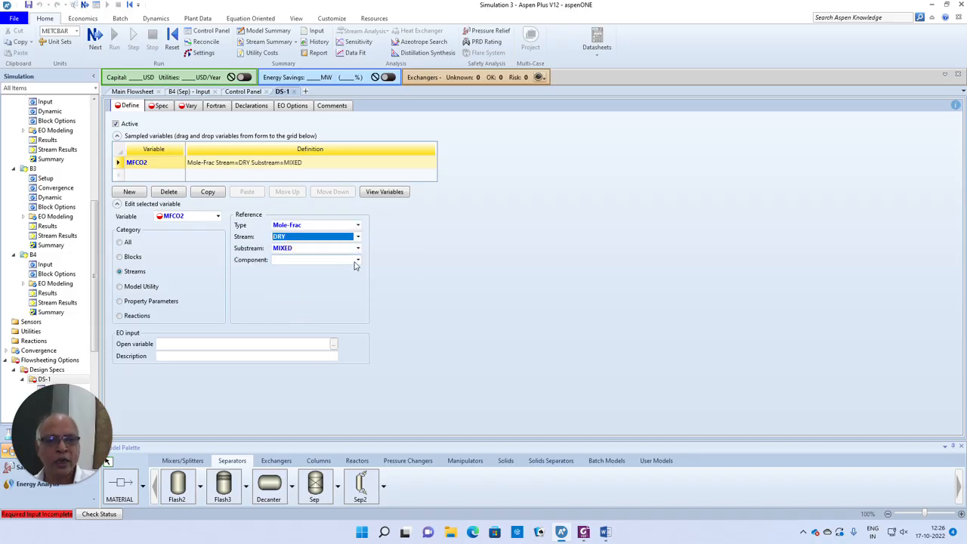
click(358, 260)
click(279, 269)
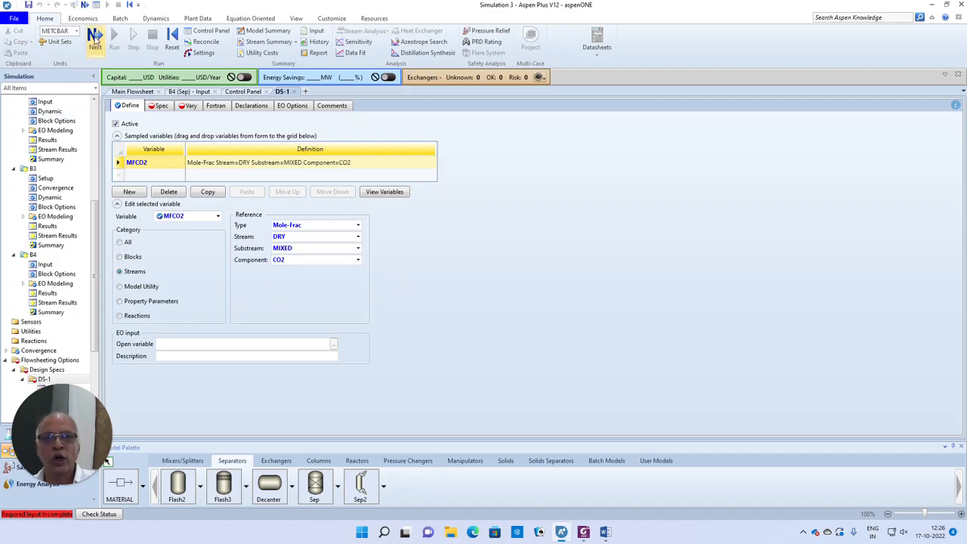
click(92, 44)
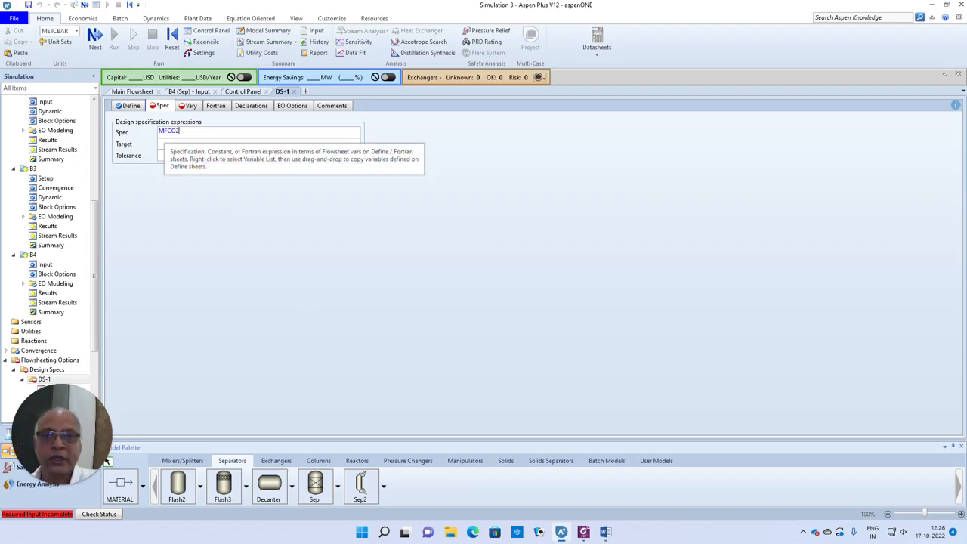
- Set the spec to MFCO2 with target 0.09 and tolerance 0.0001
click(161, 145)
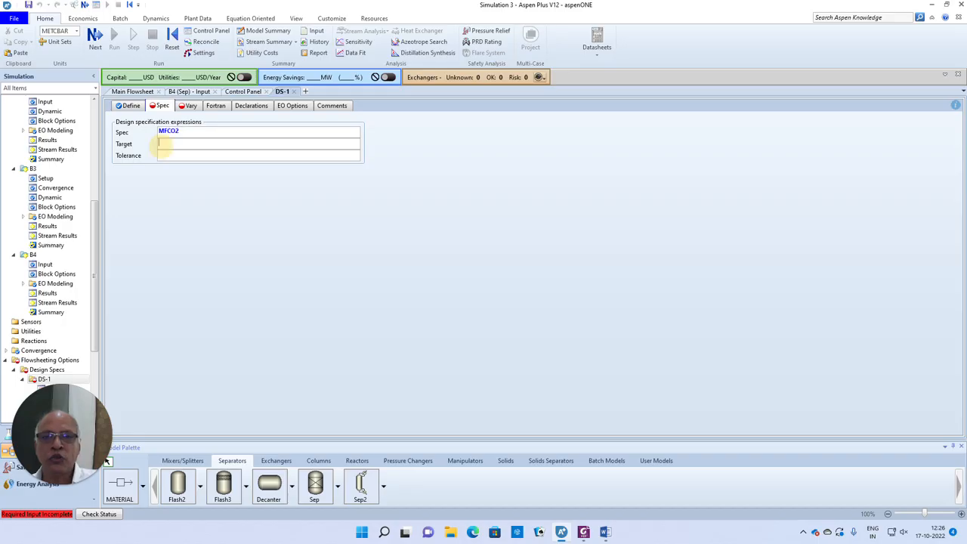
text(0.09)
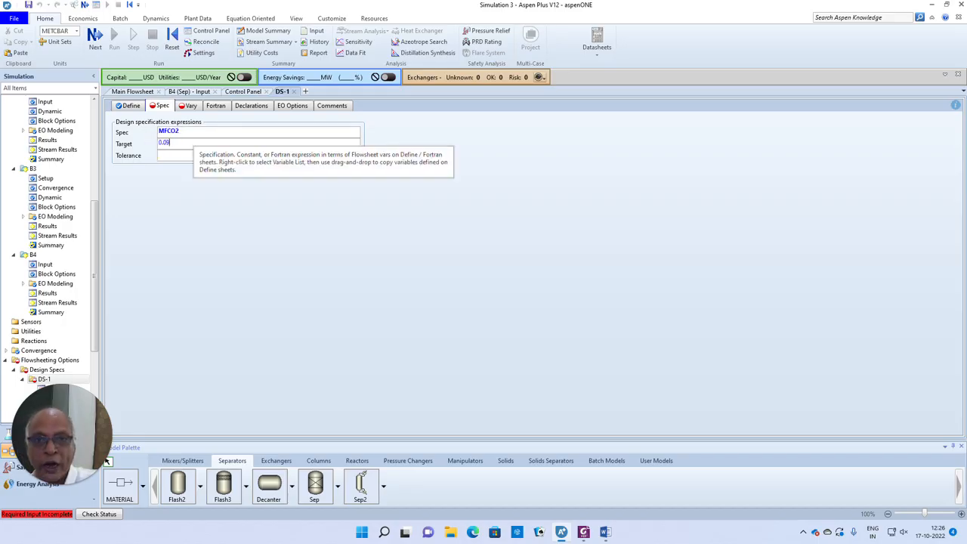
click(162, 150)
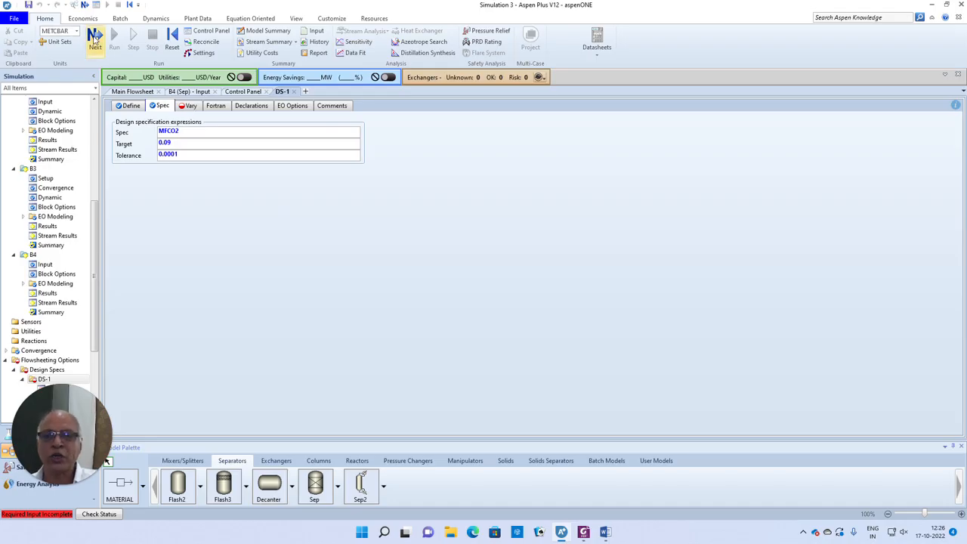
click(95, 44)
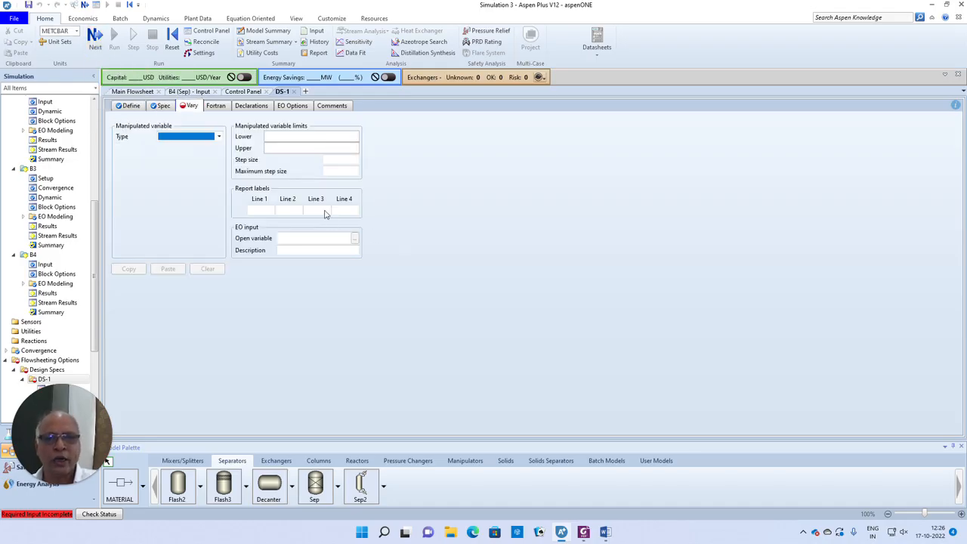
- Choose the AIR stream's MOLE-FLOW as the manipulated stream variable
click(219, 137)
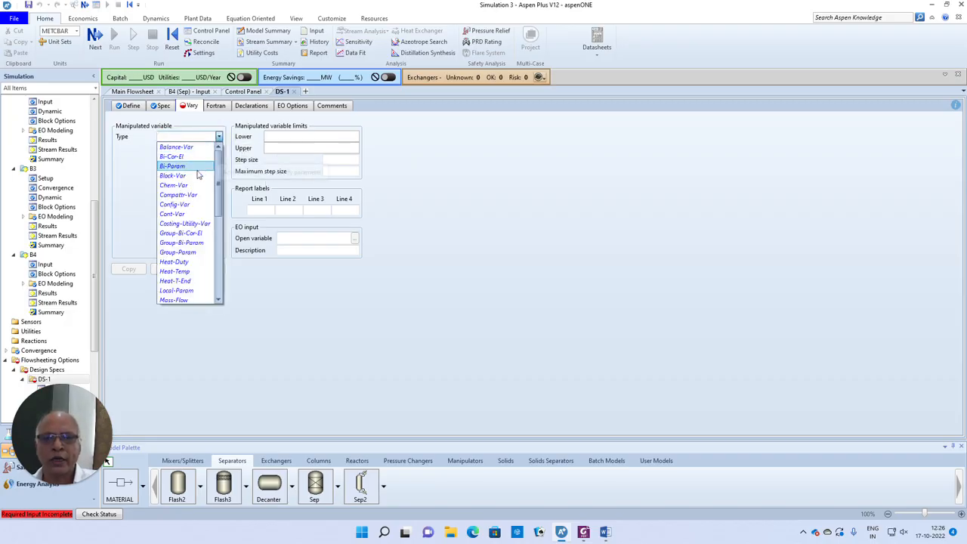
scroll(214, 269, down, 4)
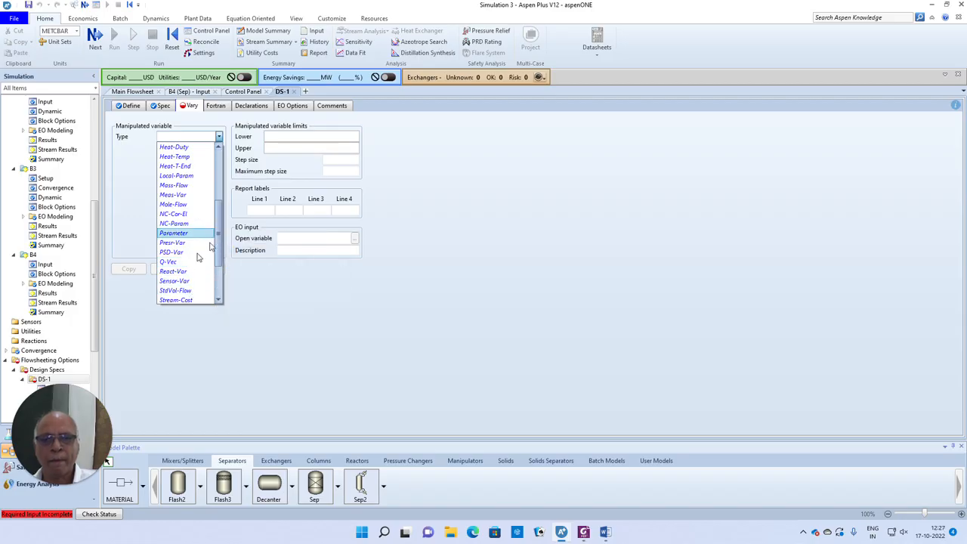
scroll(188, 284, down, 1)
click(181, 291)
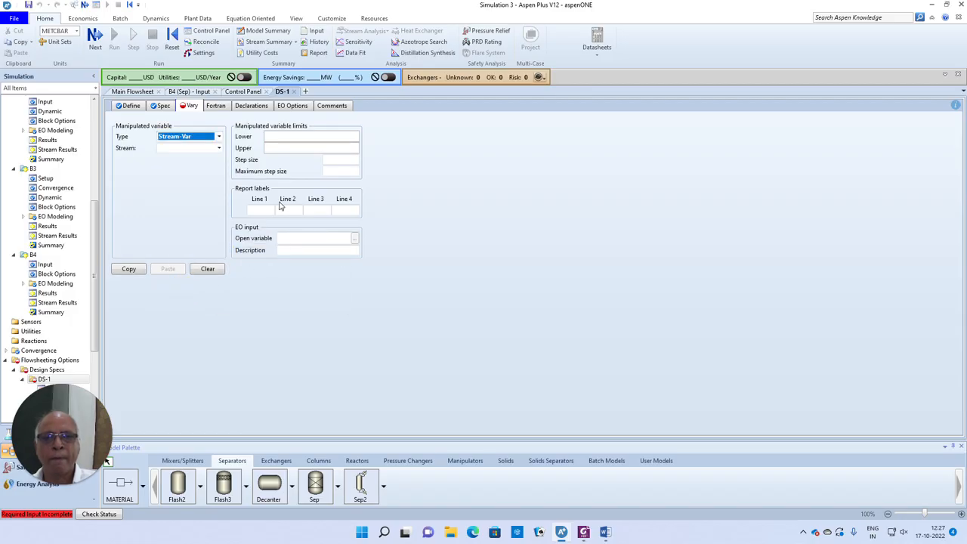
click(219, 149)
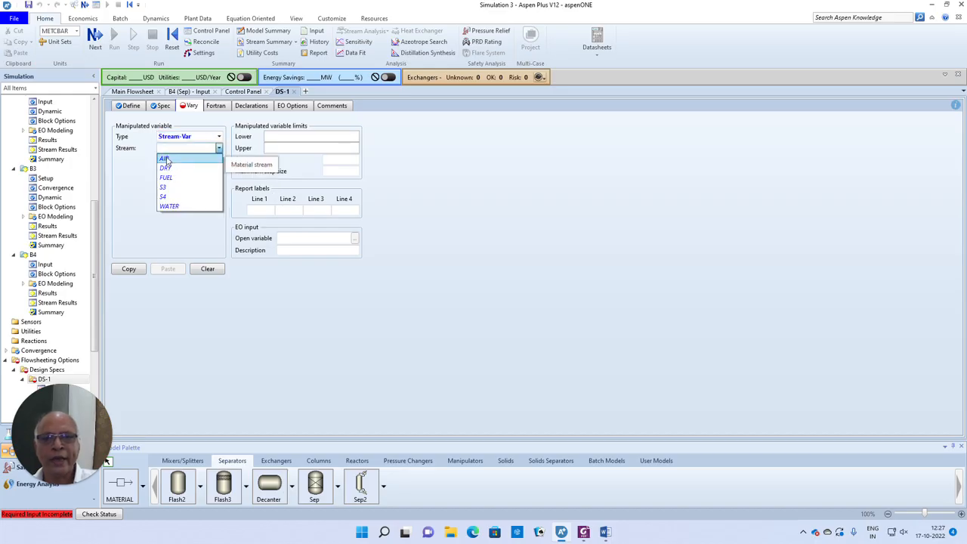
click(223, 157)
click(207, 173)
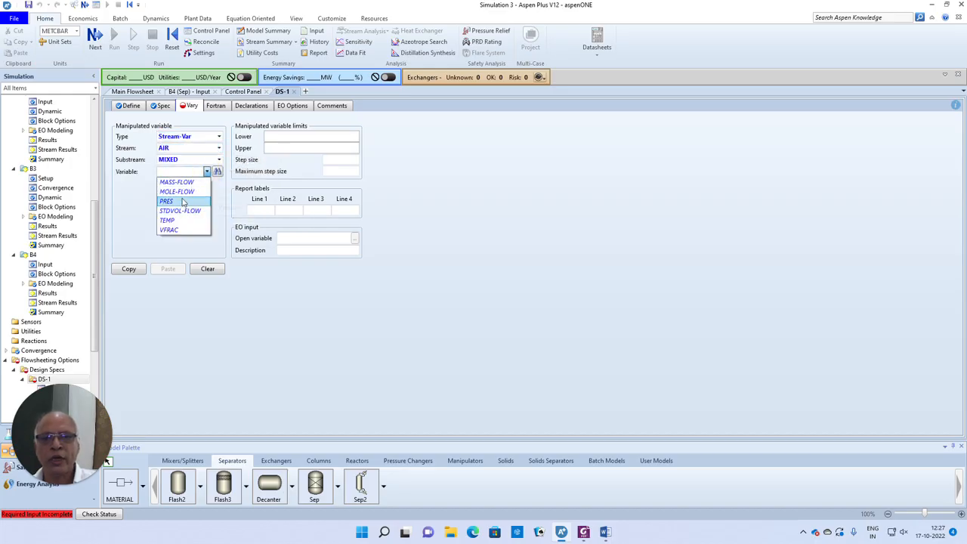
click(181, 189)
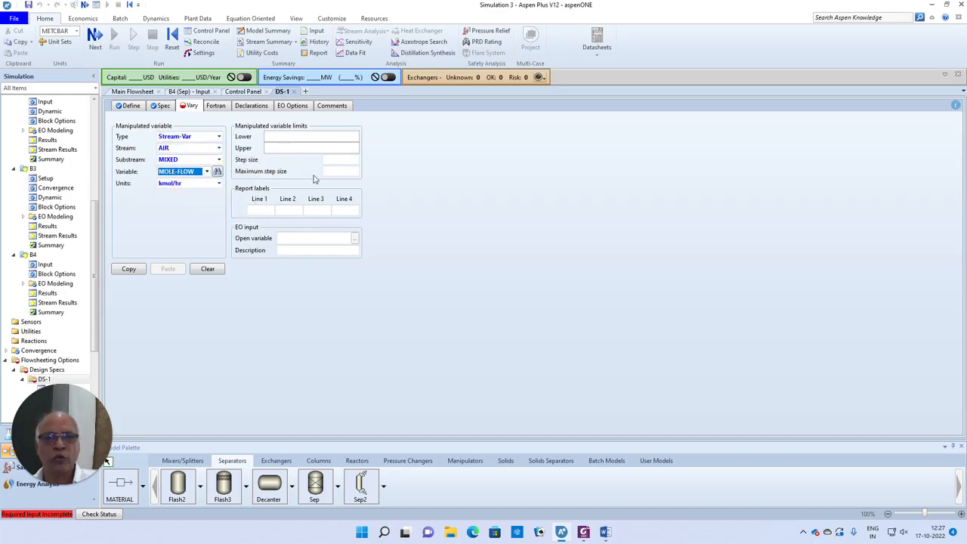
- Check the AIR stream's input, then set lower limit 1000 and upper limit 3000
click(132, 91)
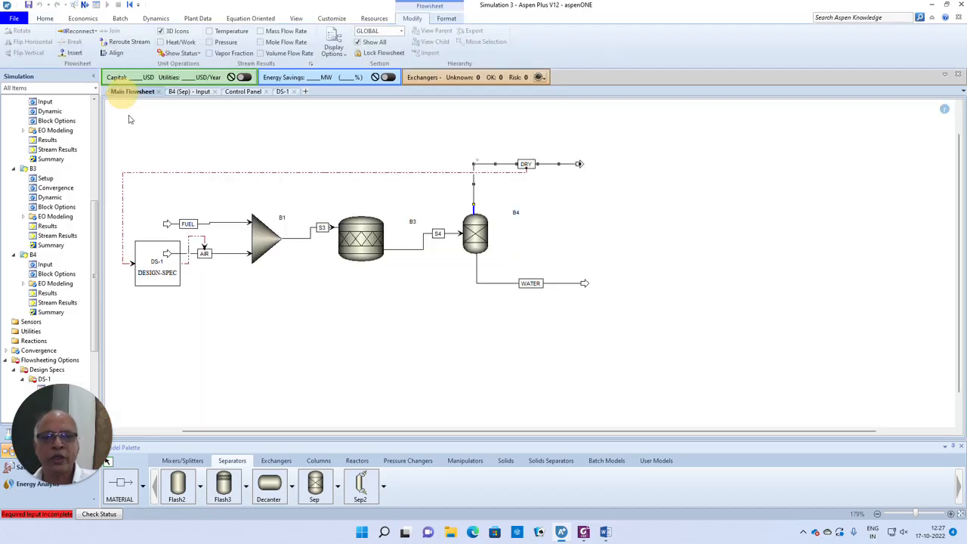
double_click(228, 254)
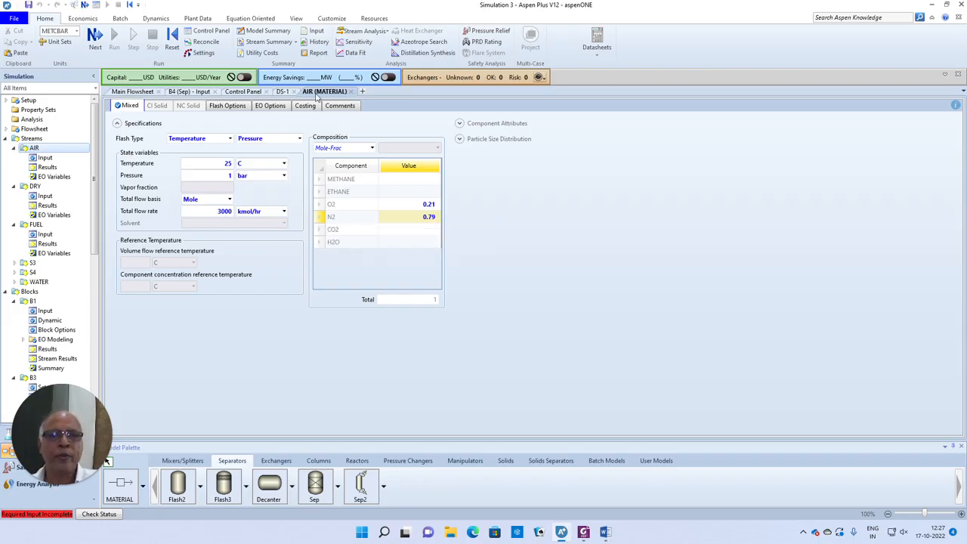
click(283, 91)
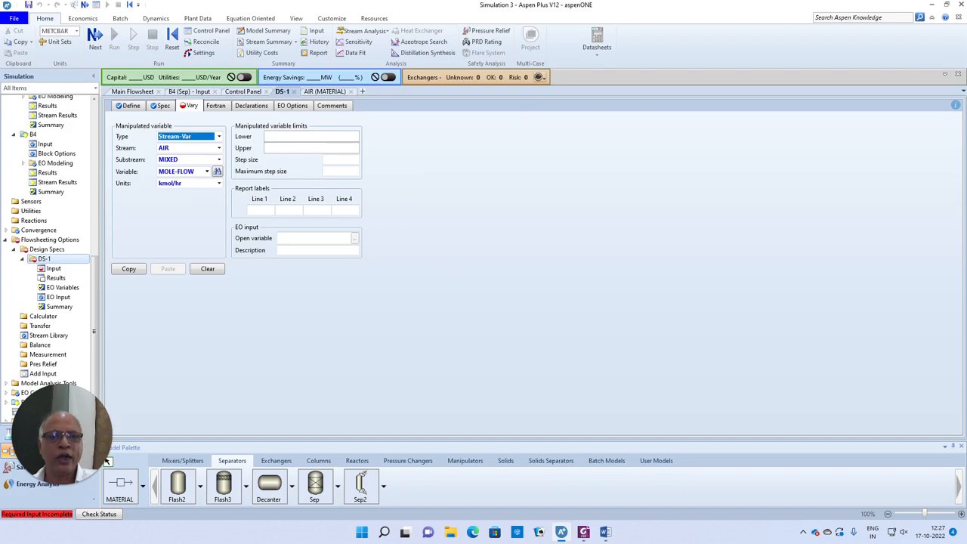
click(333, 136)
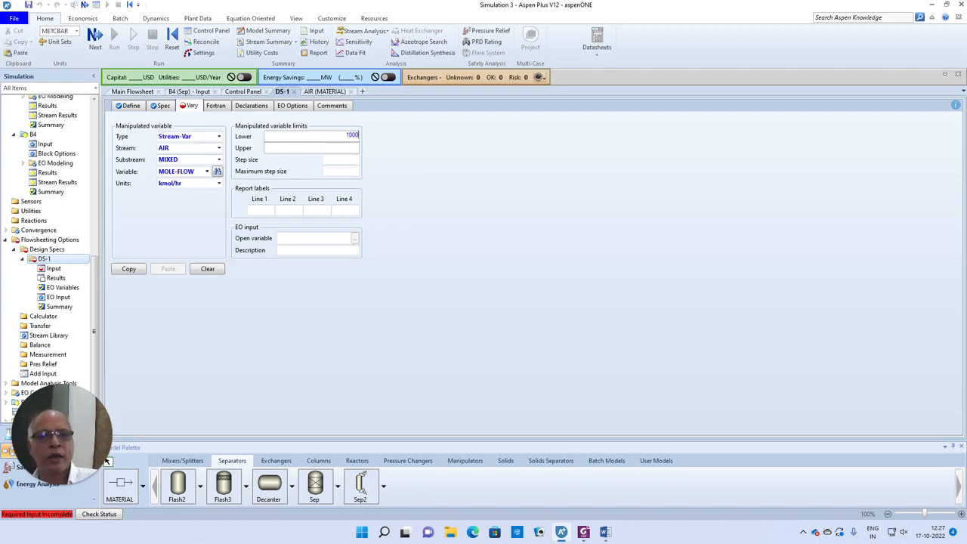
text(1000)
key(Return)
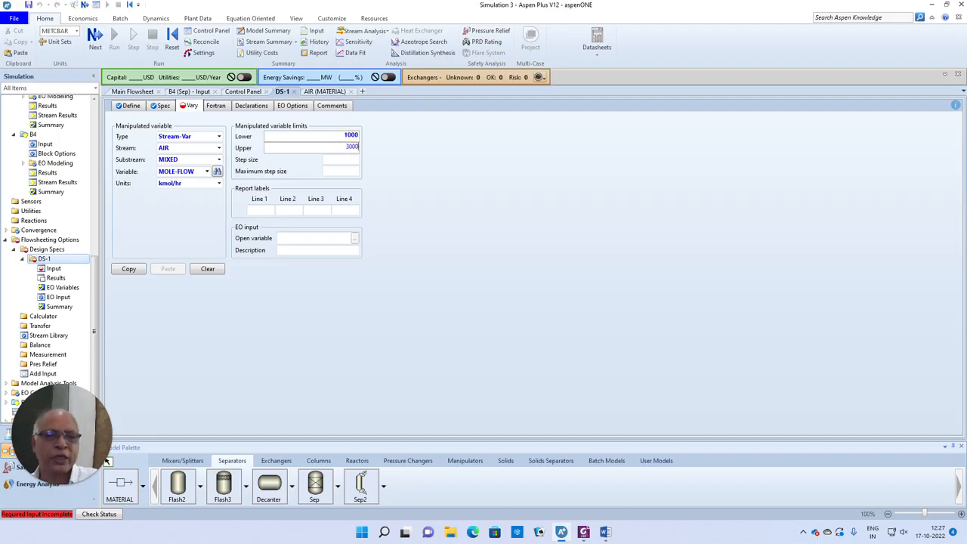
click(447, 195)
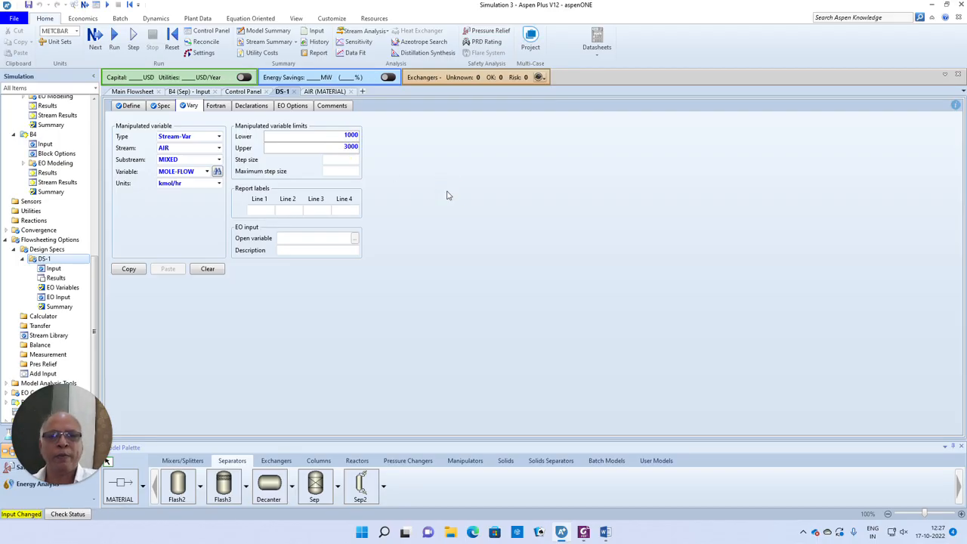
- Move DS-1 above the reactor, flip its icon horizontally, and rerun the simulation
click(132, 92)
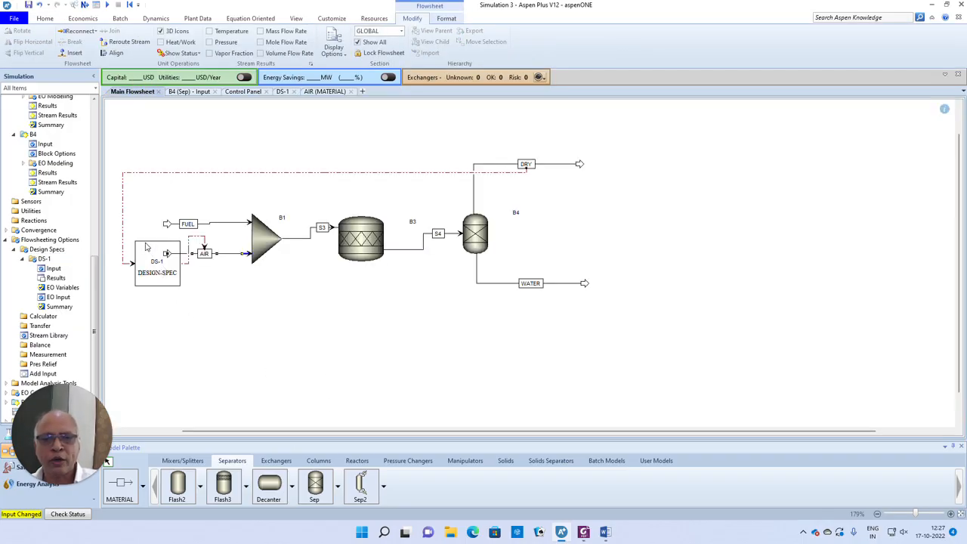
drag(146, 250, 300, 172)
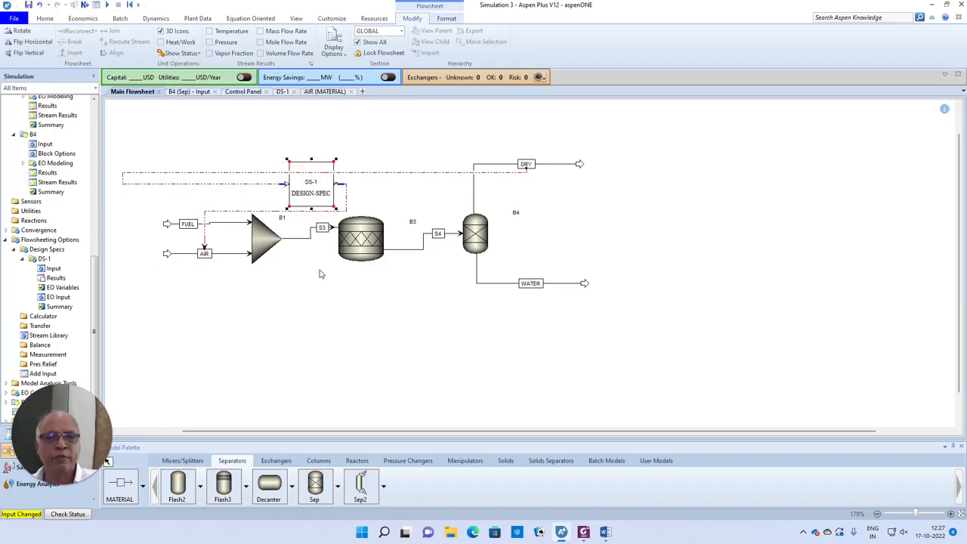
click(319, 266)
right_click(299, 190)
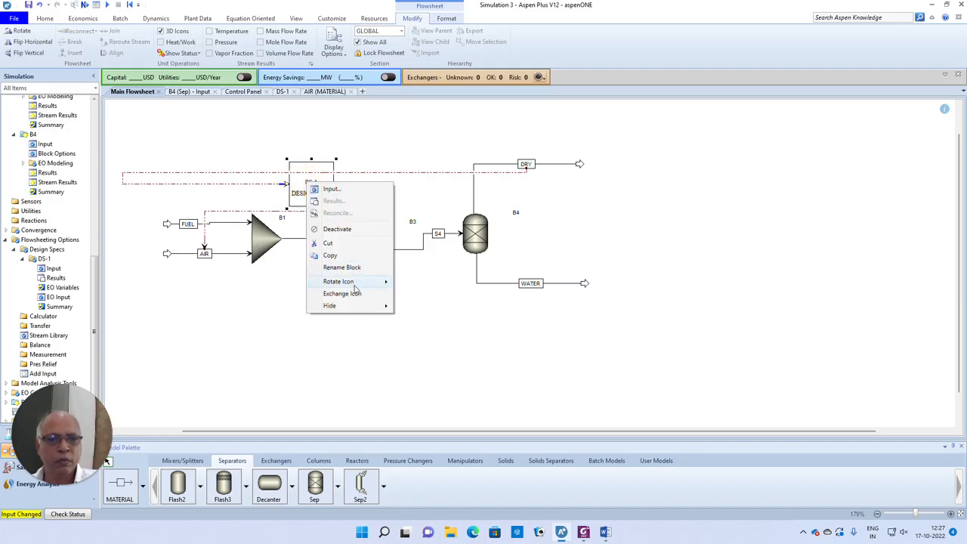
mouse_move(355, 281)
click(420, 308)
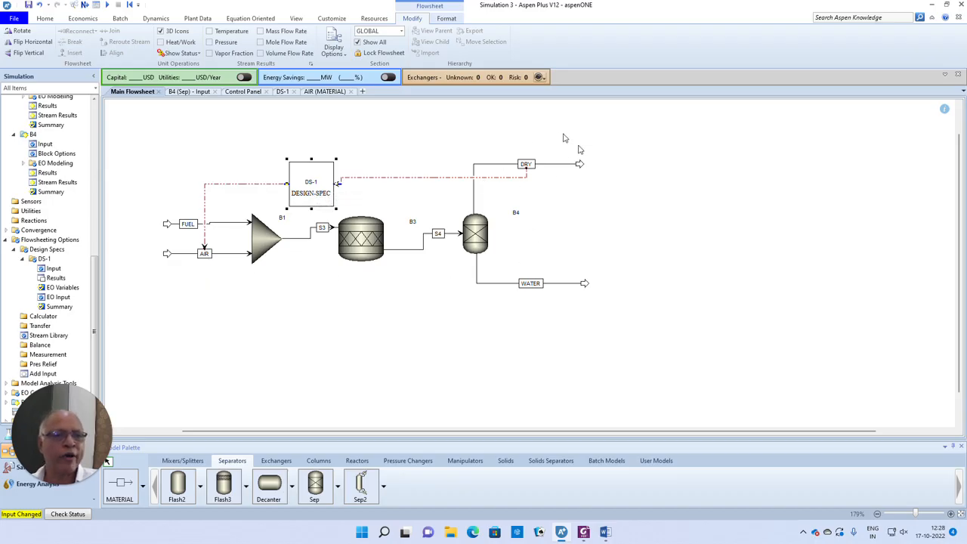
click(85, 6)
click(541, 285)
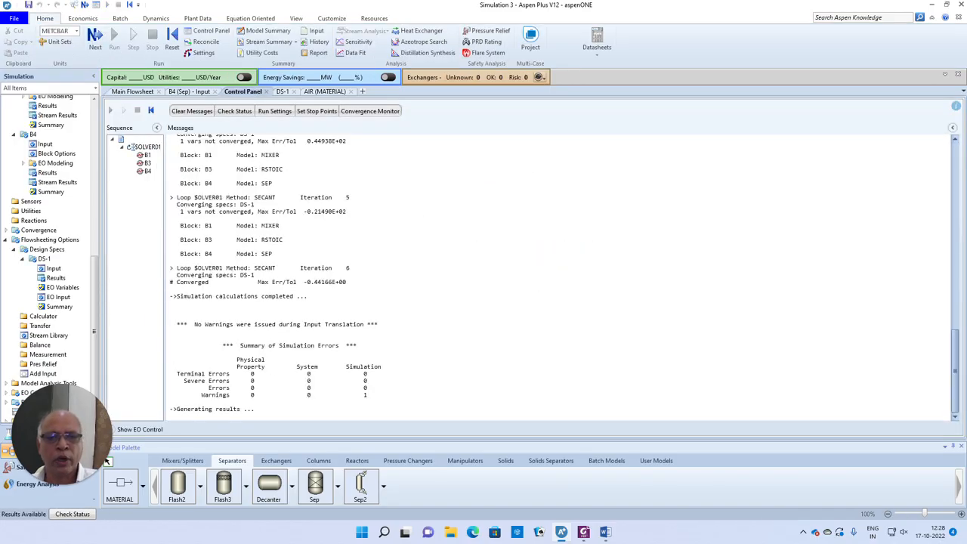
- Highlight SECANT and Iteration 6 convergence in the Control Panel log
double_click(264, 268)
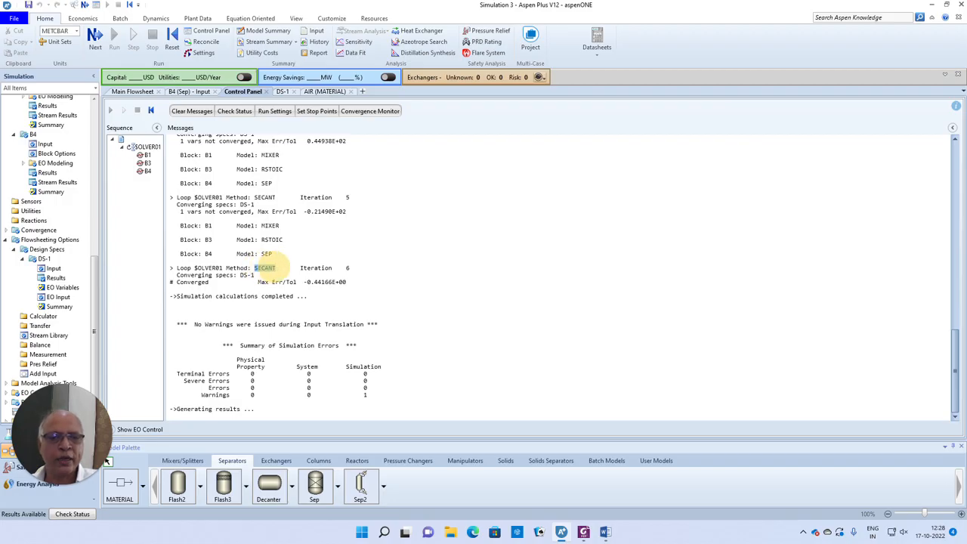
drag(349, 267, 300, 268)
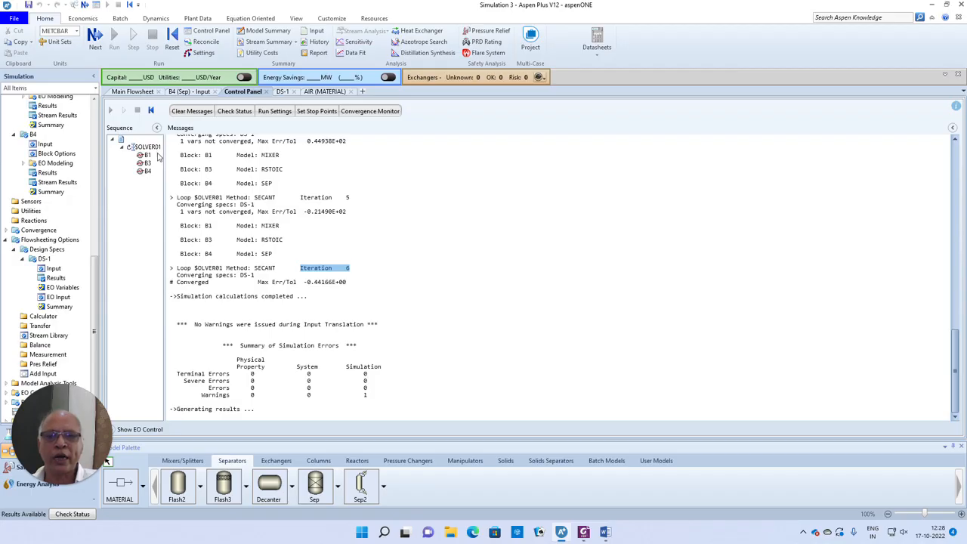
click(132, 92)
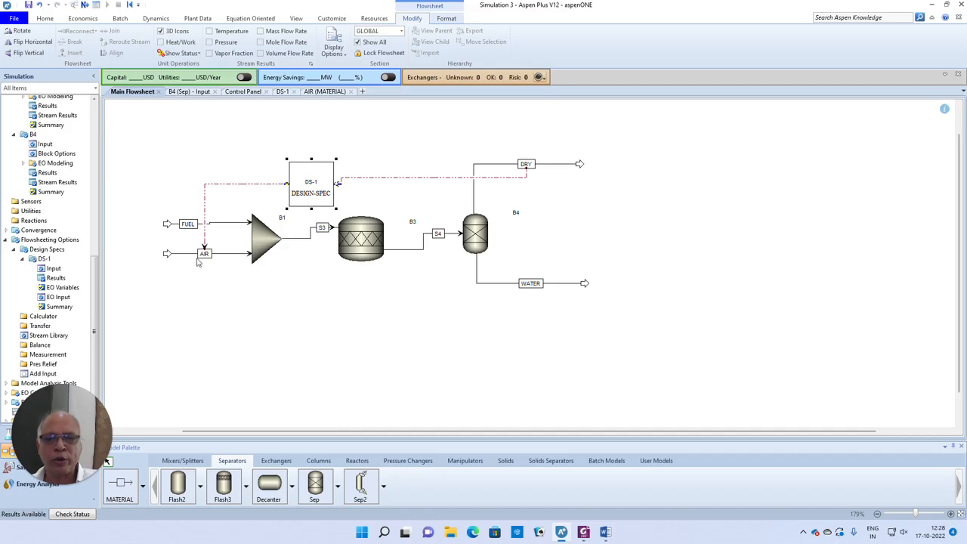
- Review DS-1 results: air flow cut from 3000 to 1792.48 kmol/hr, MFCO2 reaching 0.0899558
click(58, 279)
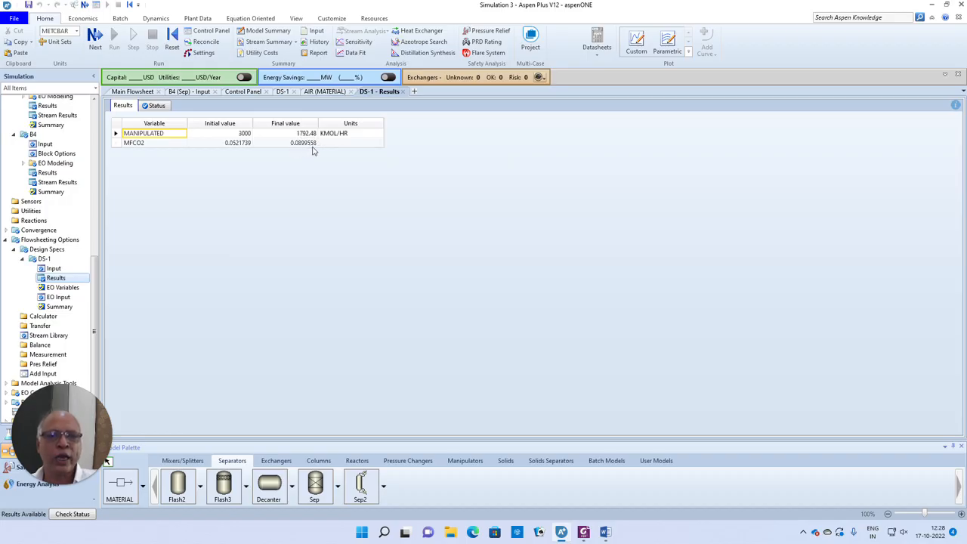
click(133, 91)
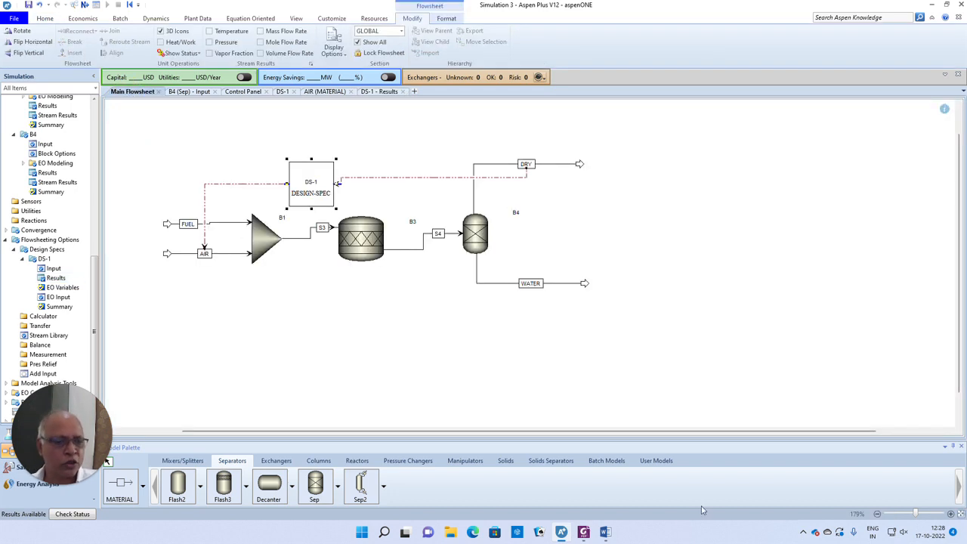
click(605, 533)
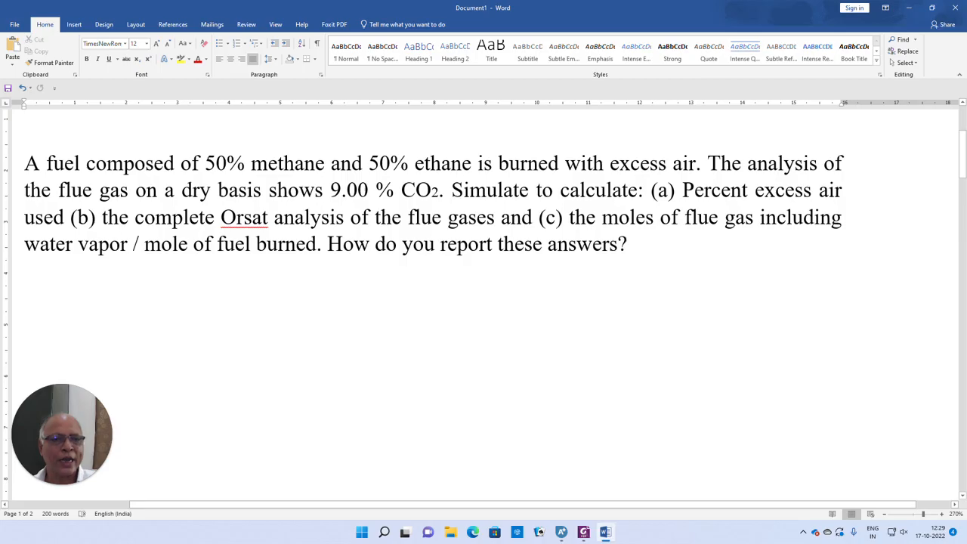
click(560, 533)
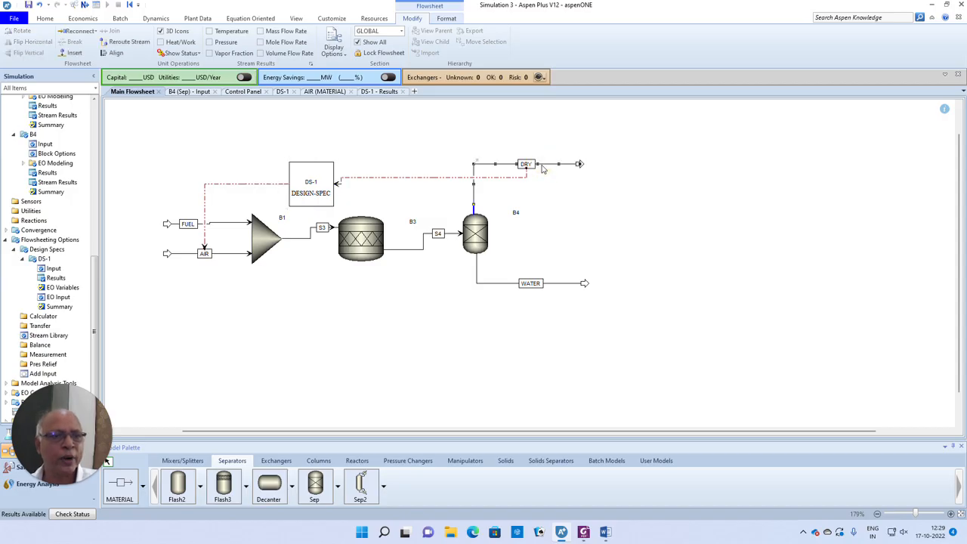
- Show the DRY stream's mole fractions (CO2 0.0899558, O2 0.0608232), then bring up the Word problem statement
right_click(542, 164)
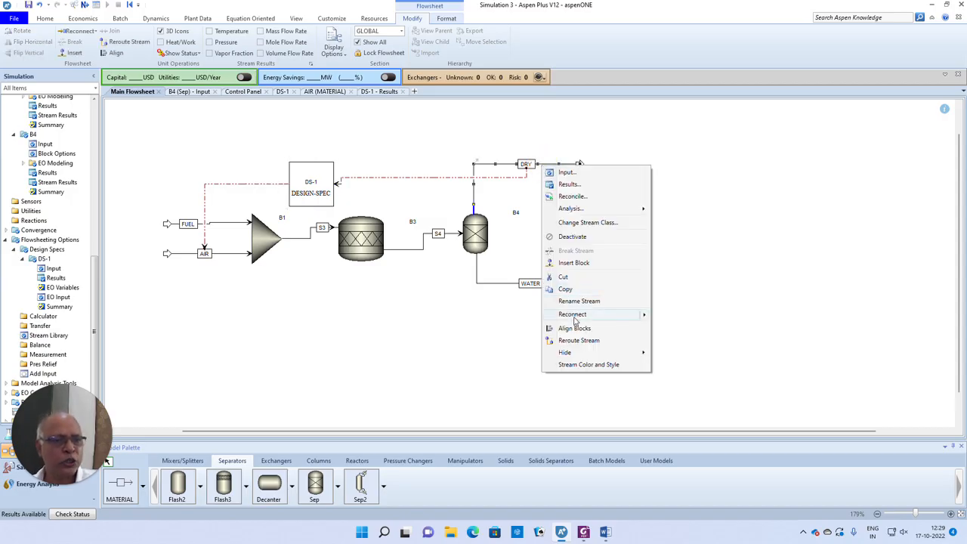
click(568, 184)
scroll(318, 300, down, 3)
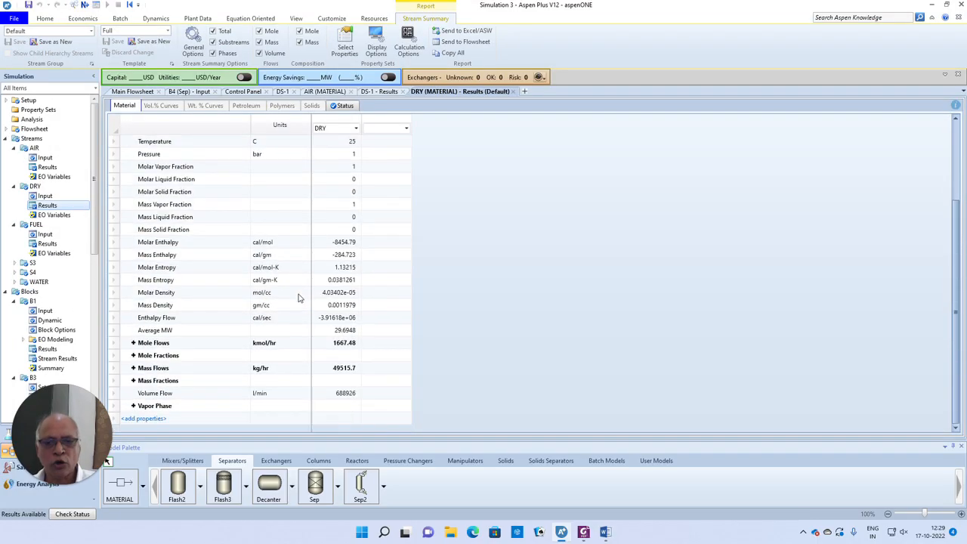
click(134, 356)
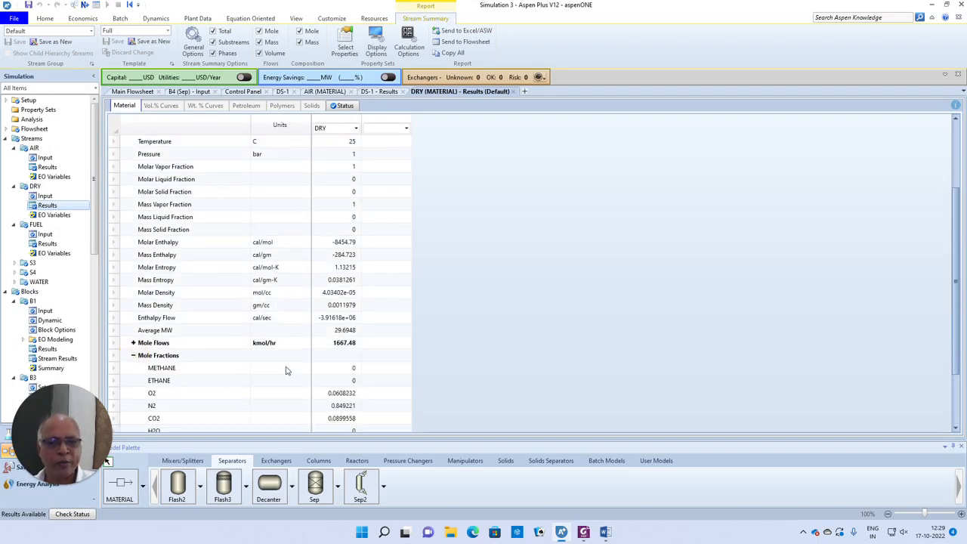
scroll(287, 368, down, 1)
scroll(287, 369, down, 1)
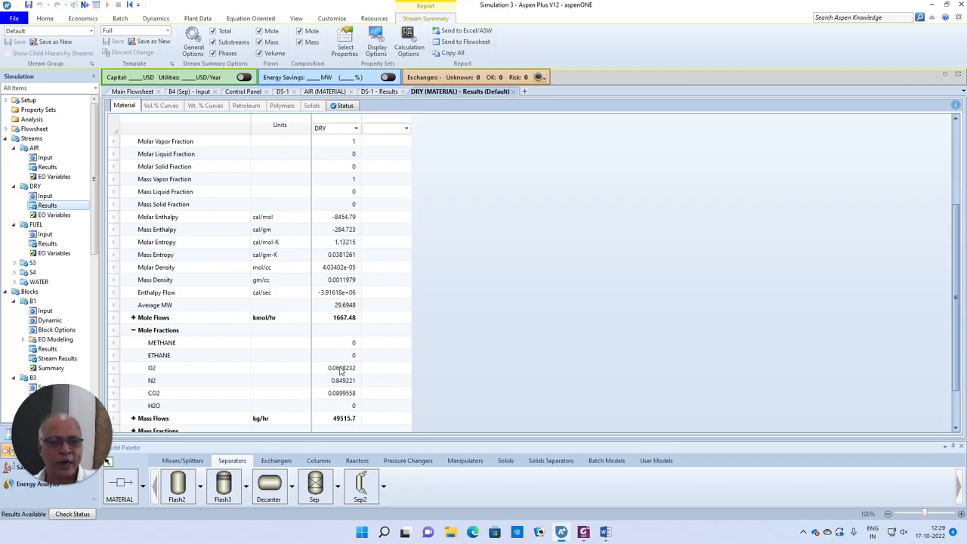
click(605, 532)
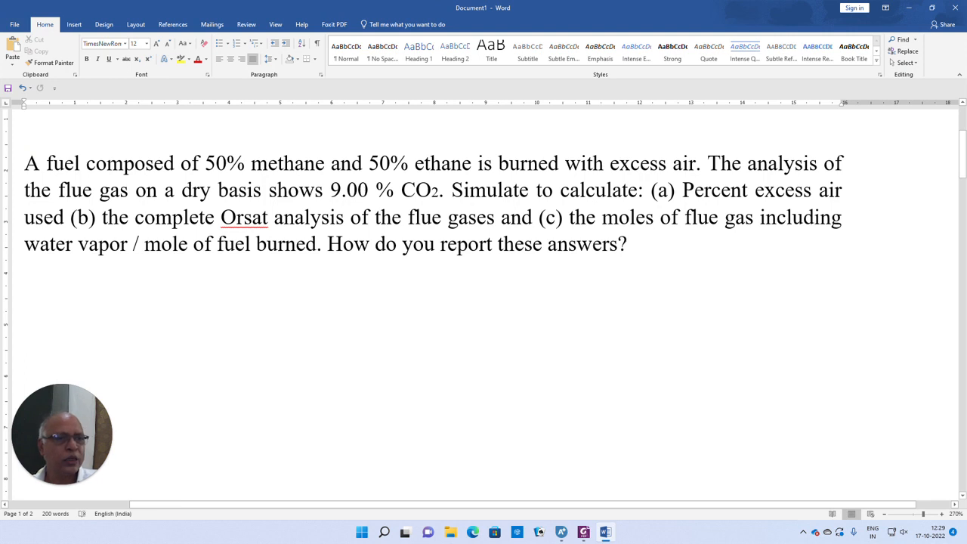
- Highlight the part (c) phrases 'moles of flue gas' and 'per mole of fuel burned', then return to Aspen Plus
drag(570, 218, 842, 218)
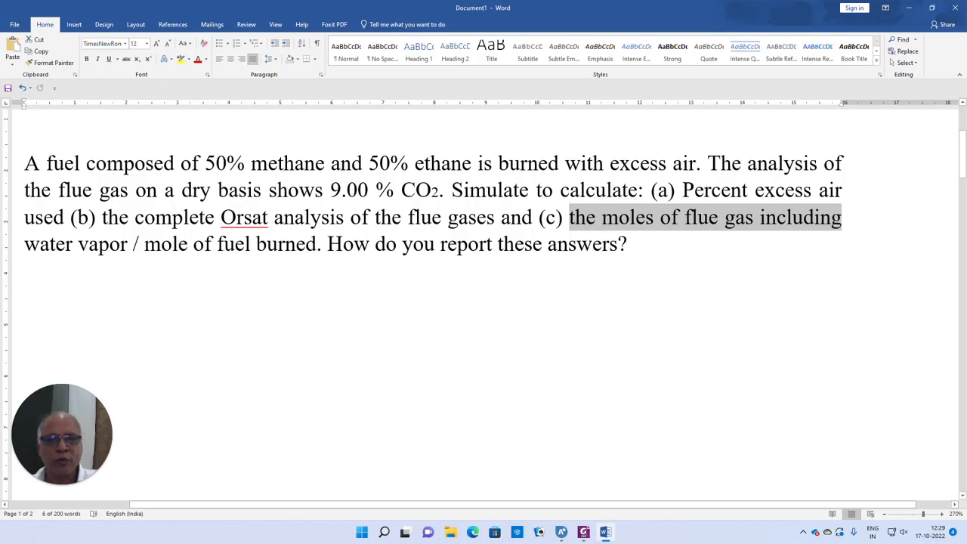
drag(318, 244, 133, 243)
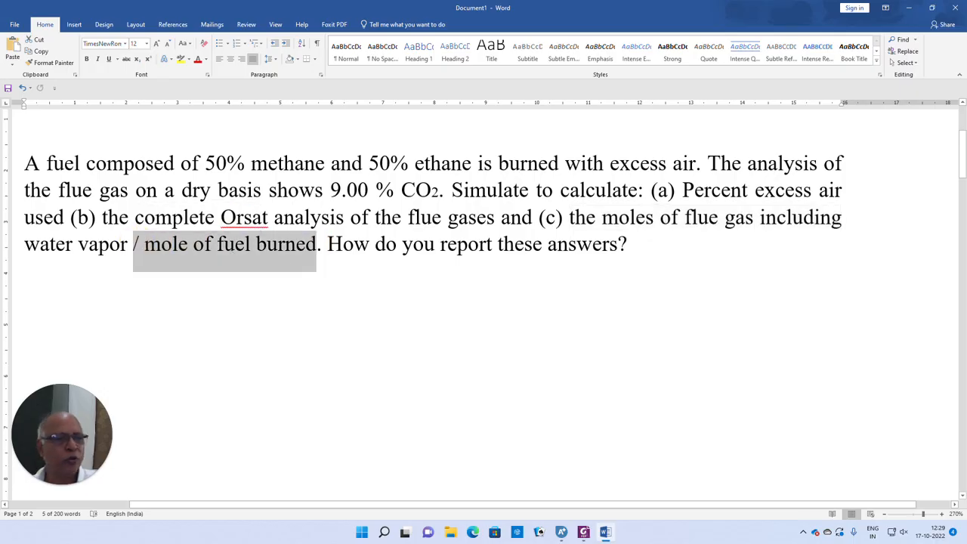
mouse_move(569, 218)
mouse_down()
mouse_move(773, 234)
mouse_move(827, 223)
mouse_up()
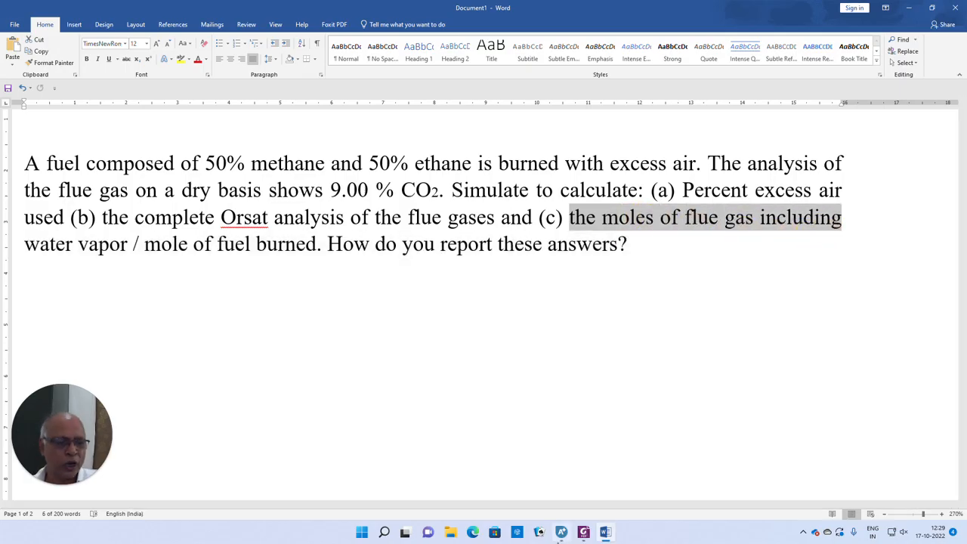
click(560, 532)
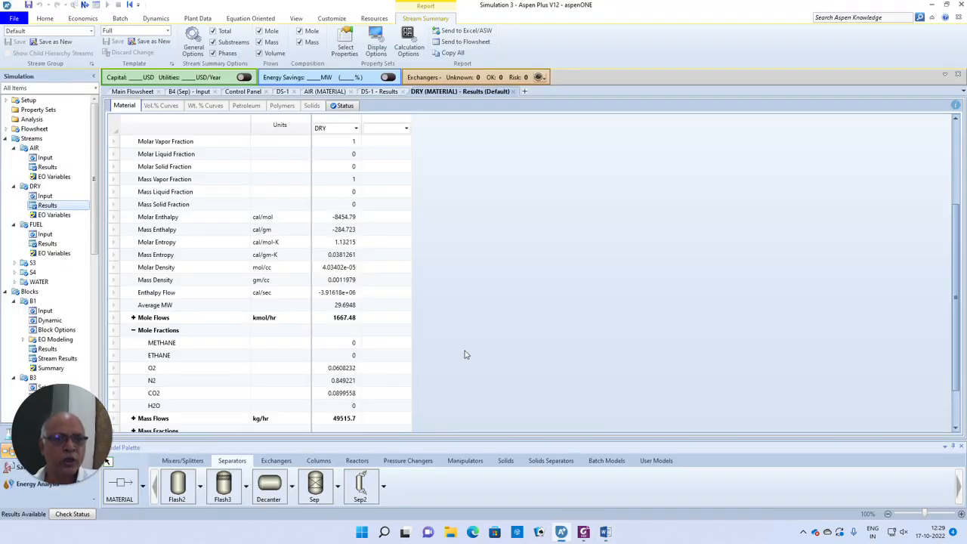
- Show stream S4's component mole flows (1917.48 kmol/hr total, 150 CO2, 250 H2O) and return to the flowsheet
click(133, 91)
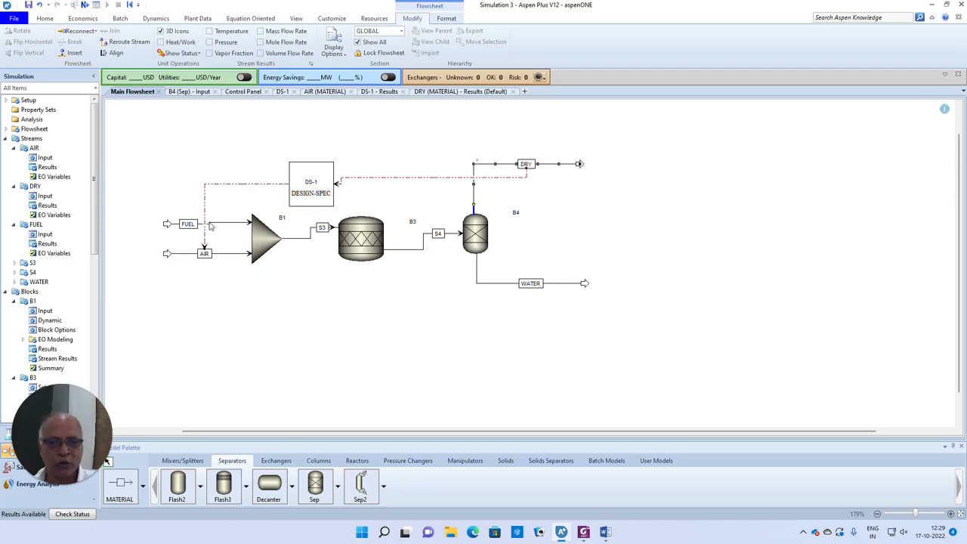
right_click(407, 249)
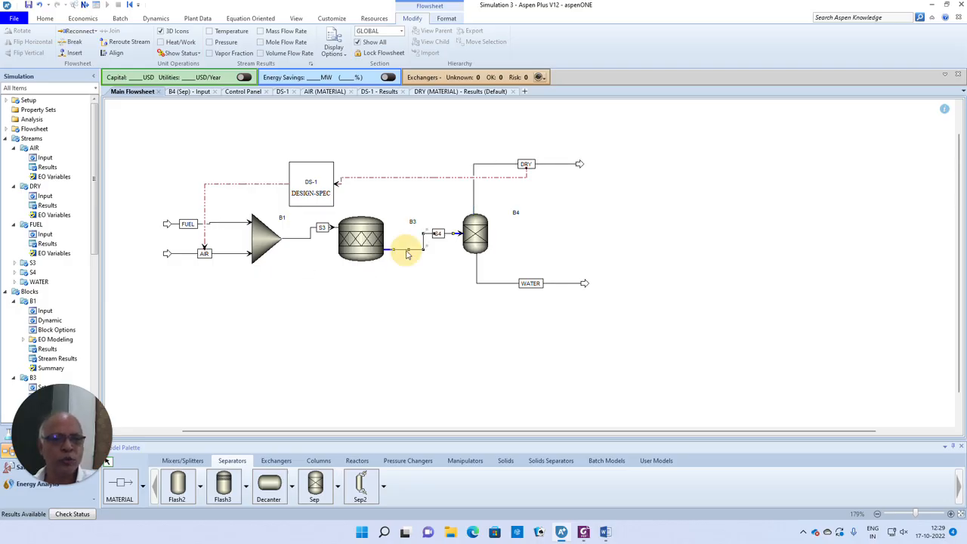
click(433, 270)
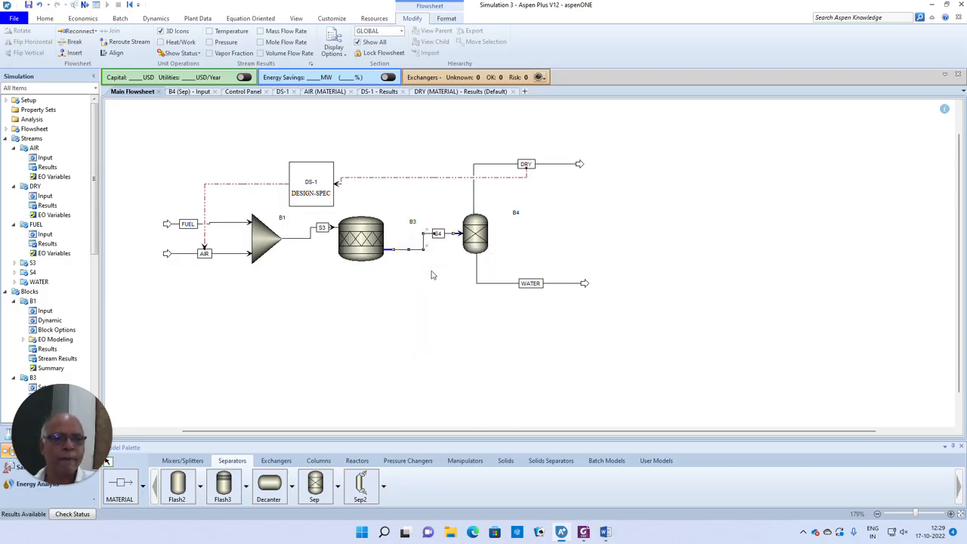
scroll(350, 270, down, 3)
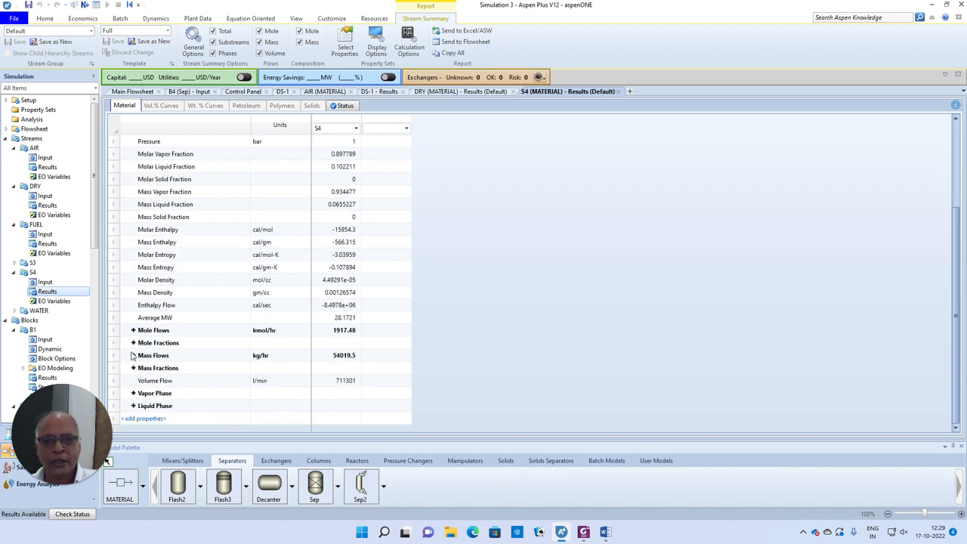
click(133, 330)
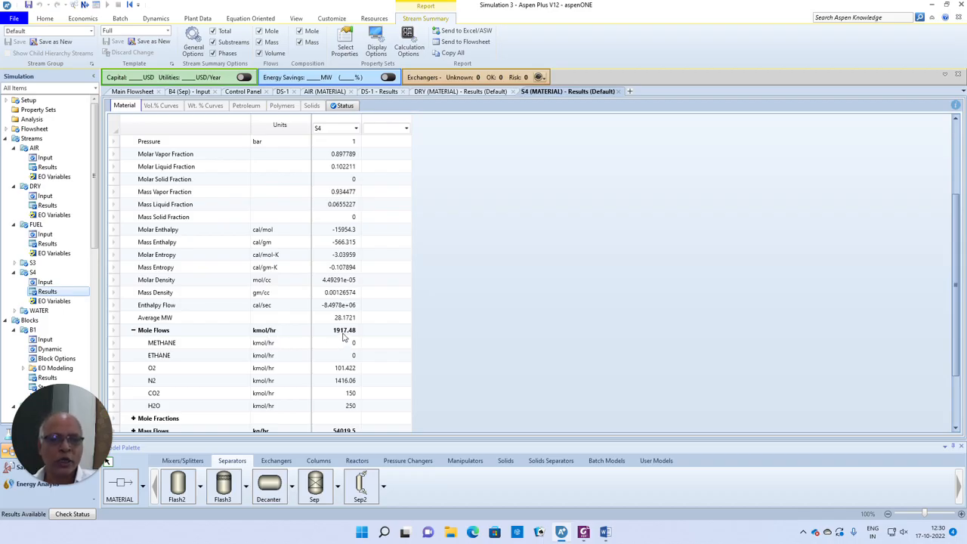
click(133, 92)
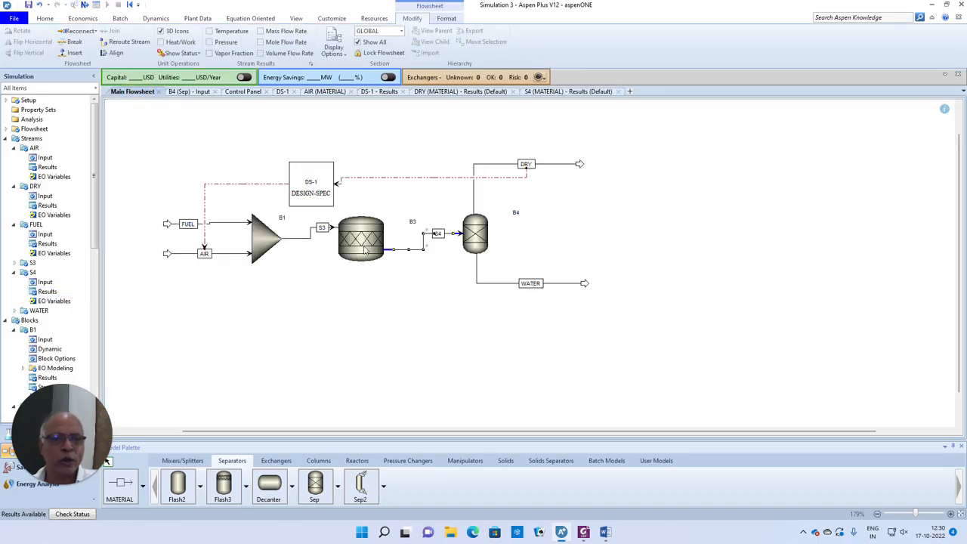
- Highlight 'Percent excess air' in the Word problem statement, then go back to Aspen Plus
click(605, 531)
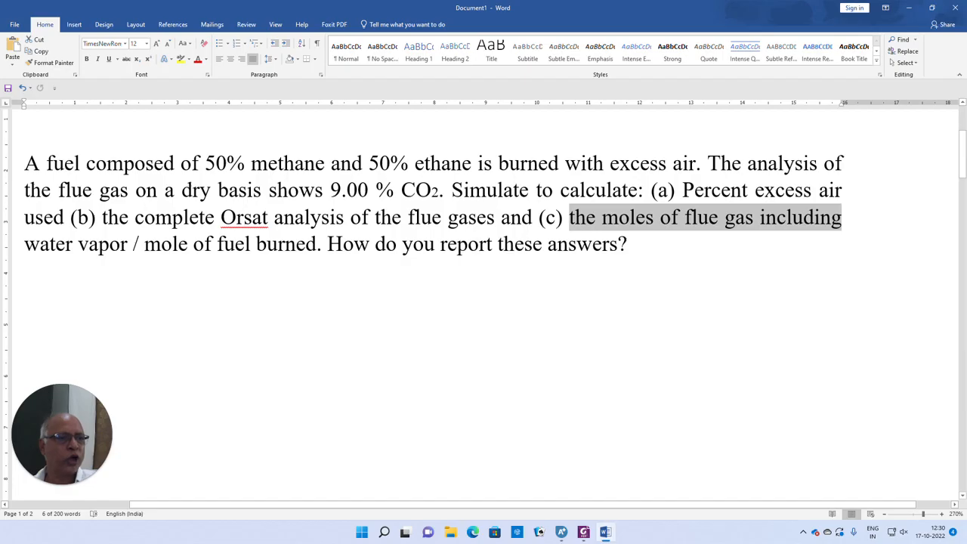
drag(684, 190, 858, 192)
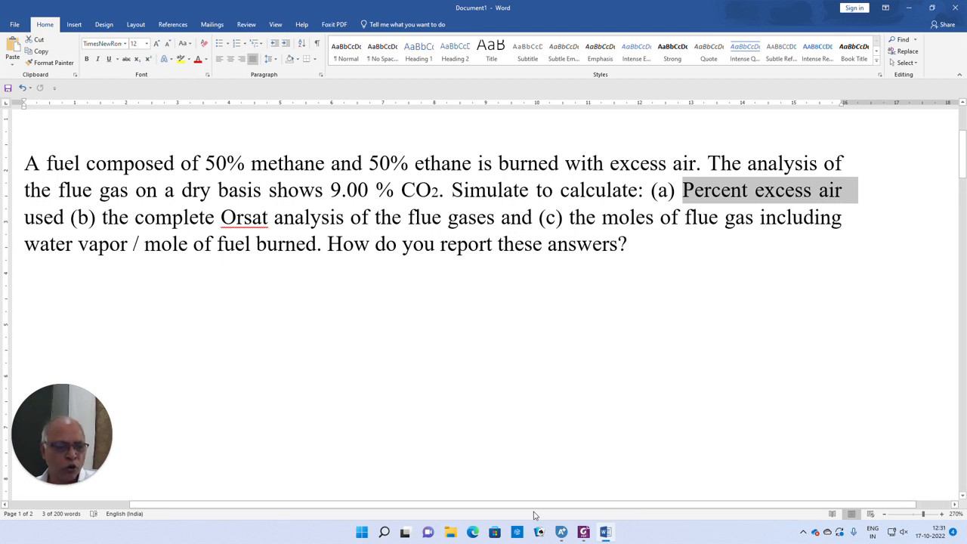
click(561, 531)
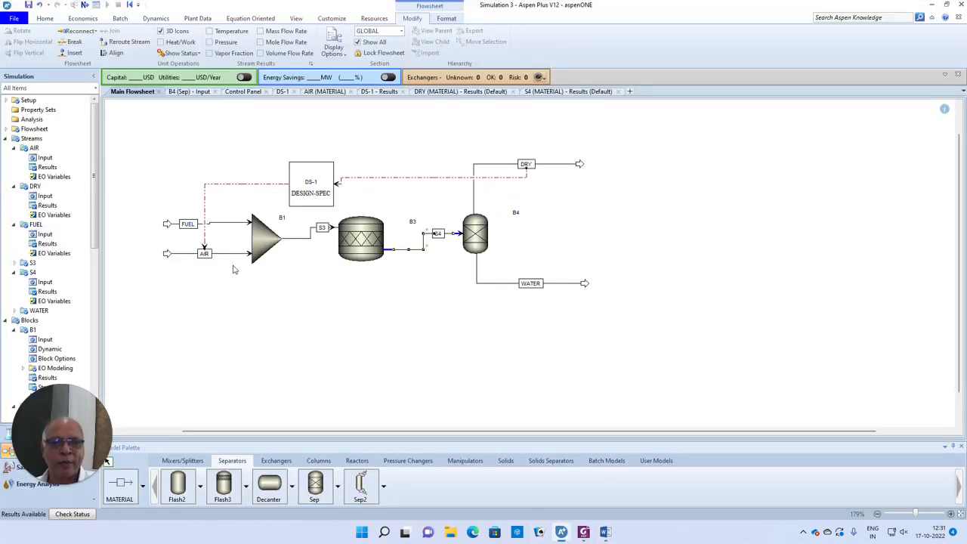
- Check the AIR stream results (1792.48 kmol/hr, 51713.9 kg/hr) and bring up the empty Calculator list
right_click(220, 254)
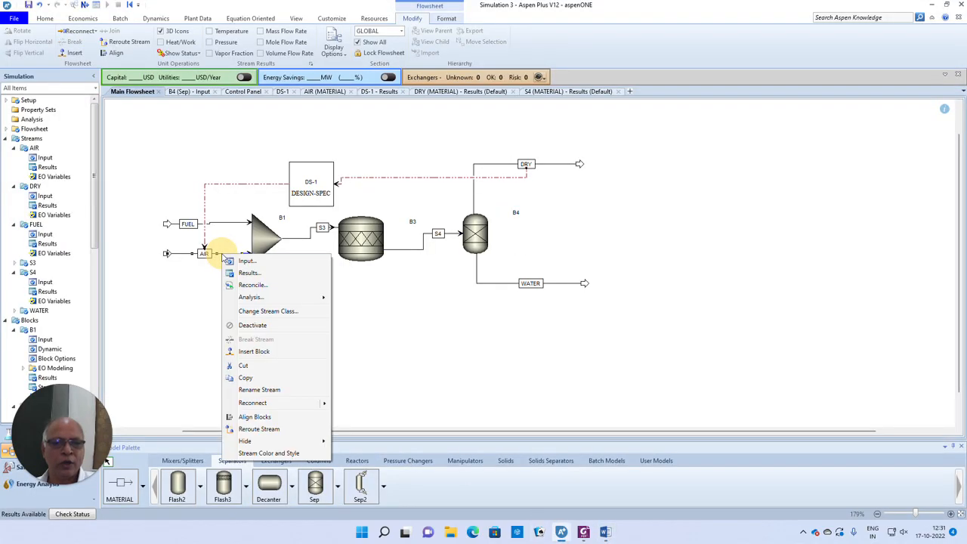
click(249, 273)
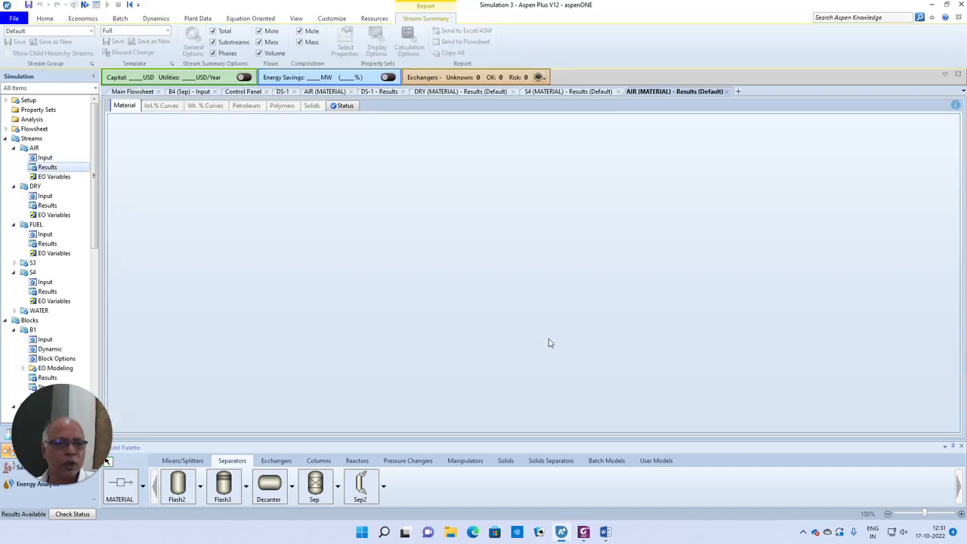
scroll(352, 311, down, 2)
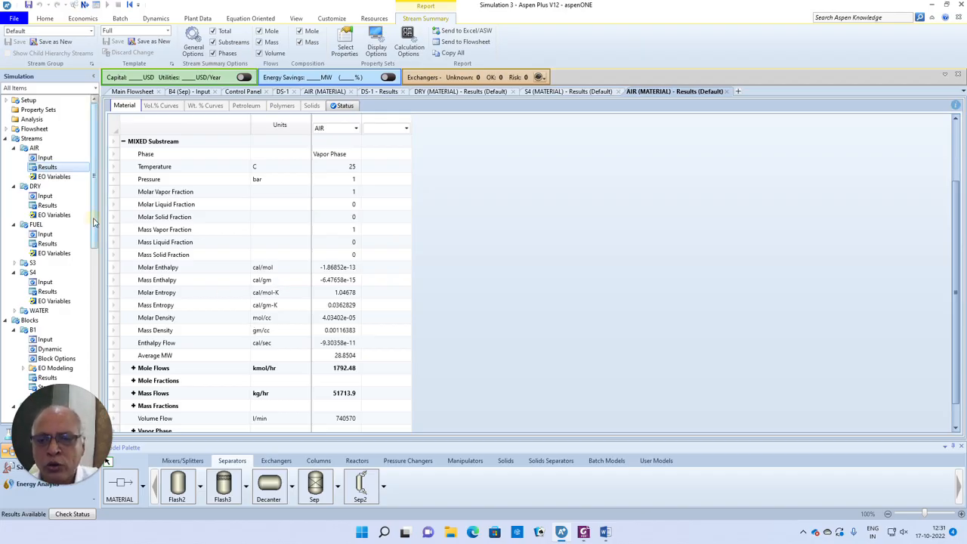
drag(97, 224, 104, 389)
click(39, 304)
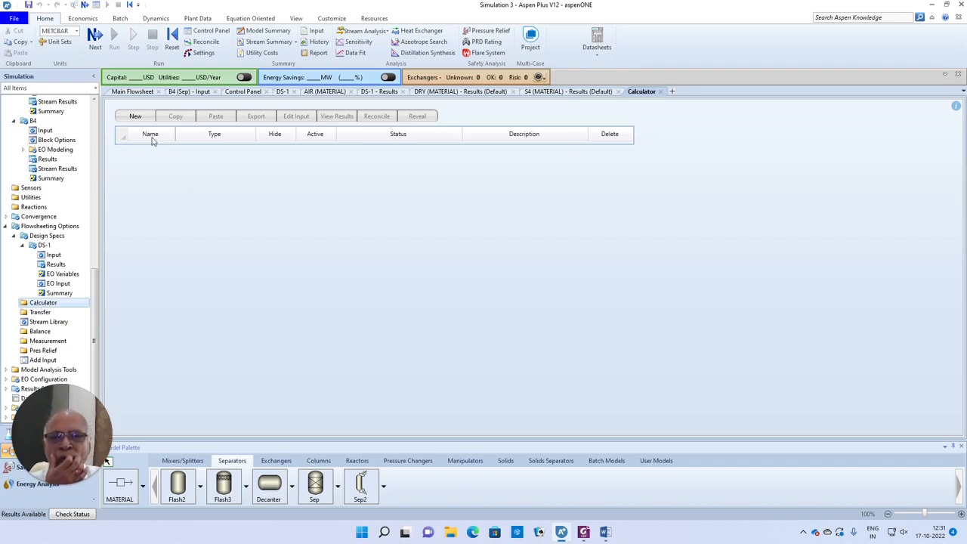
- Create Calculator block C-1 and add a sampled variable named AIRIN
click(136, 116)
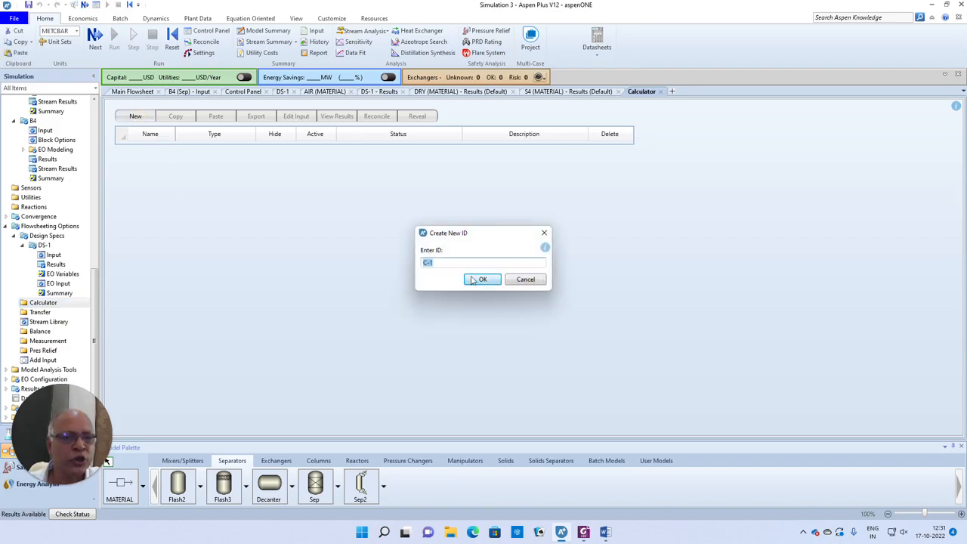
click(474, 280)
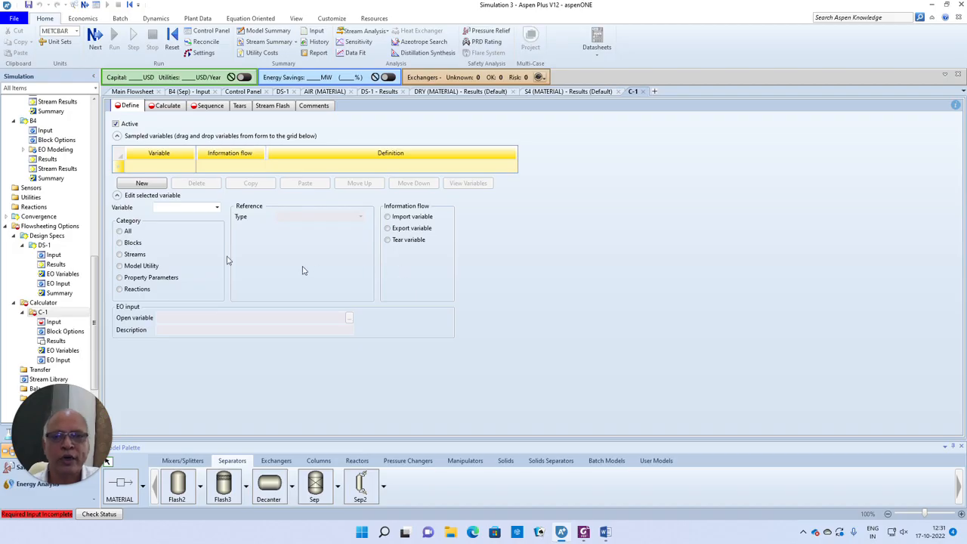
click(152, 167)
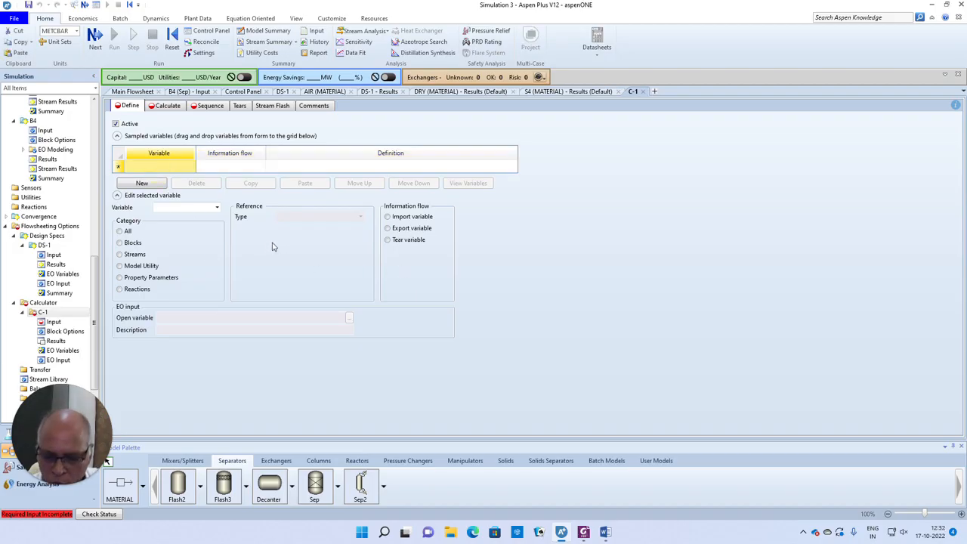
text(AIRIN)
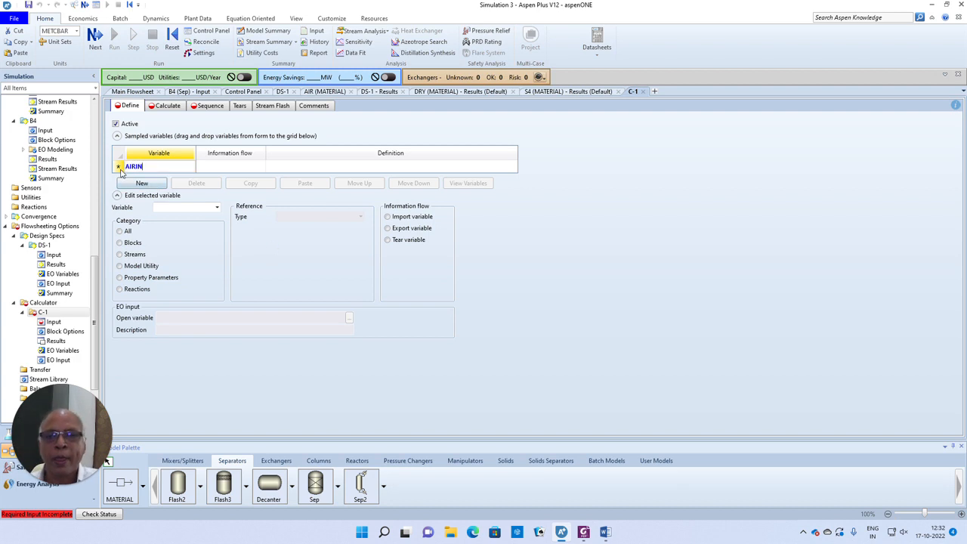
click(121, 172)
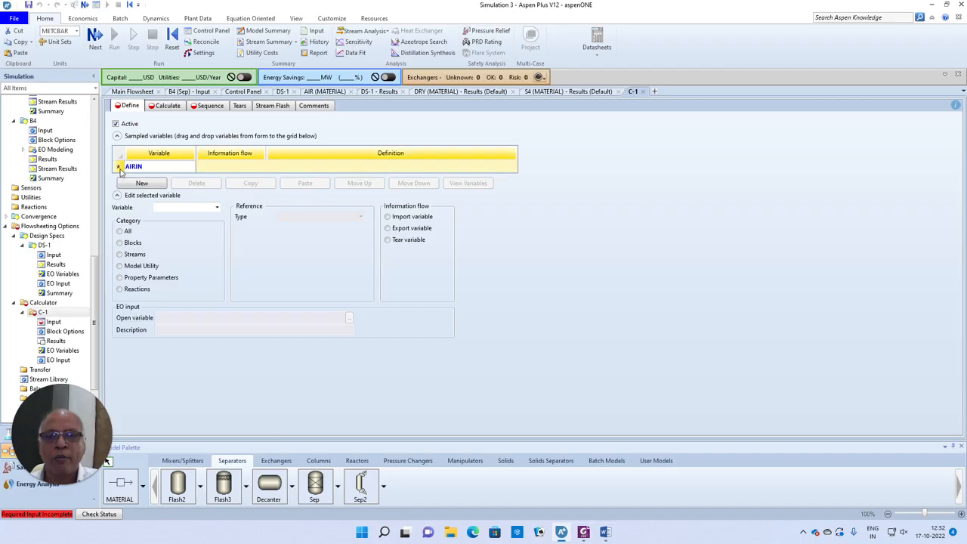
- Define AIRIN as the AIR stream's MIXED MOLE-FLOW Stream-Var and make it an import variable
click(120, 257)
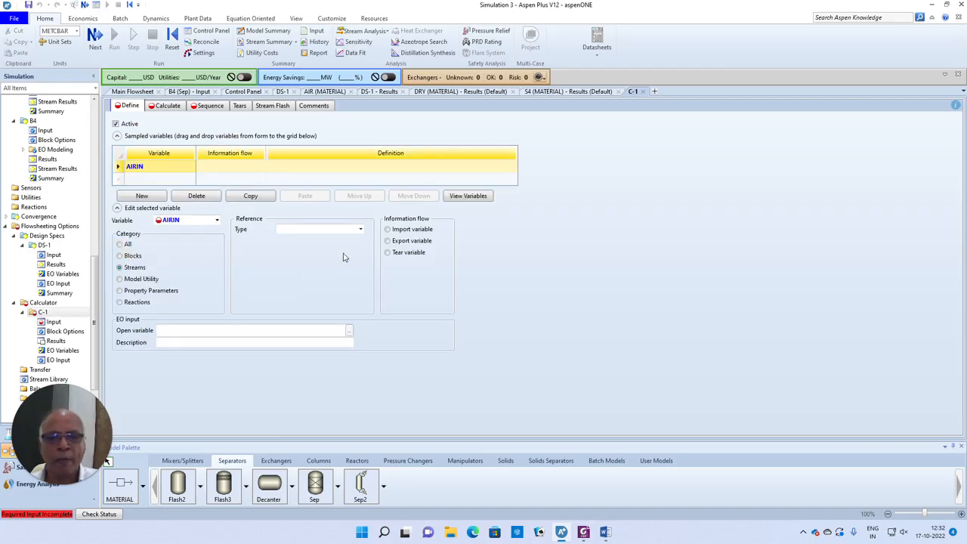
click(360, 229)
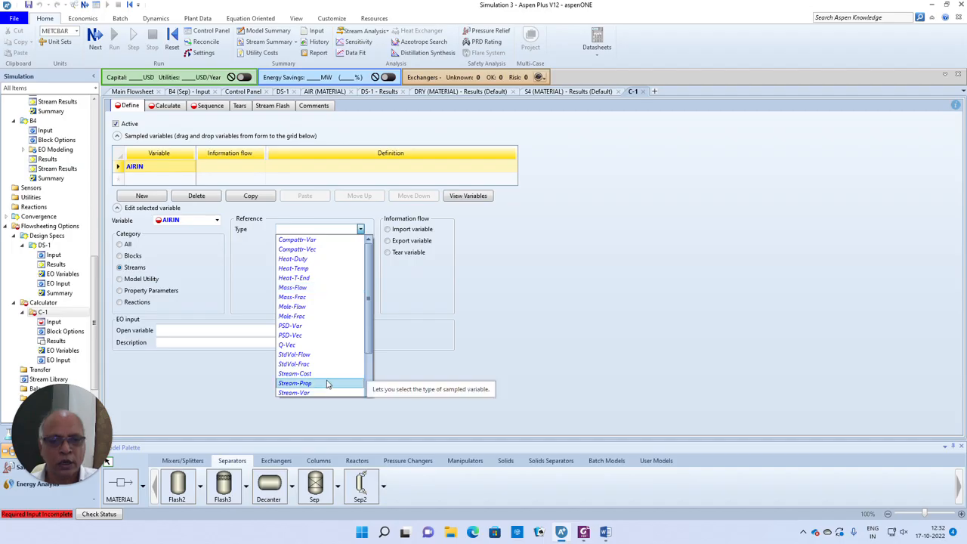
scroll(378, 365, down, 1)
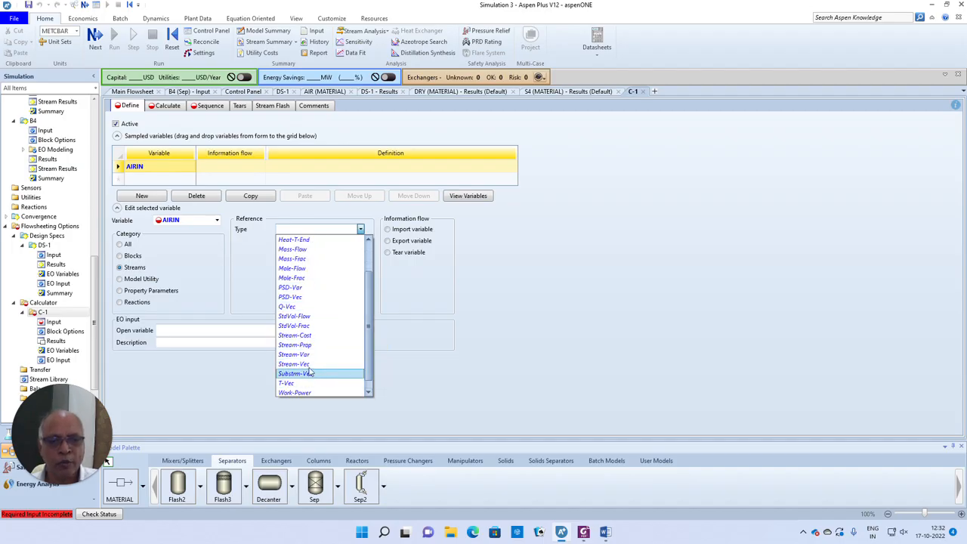
click(355, 355)
click(361, 240)
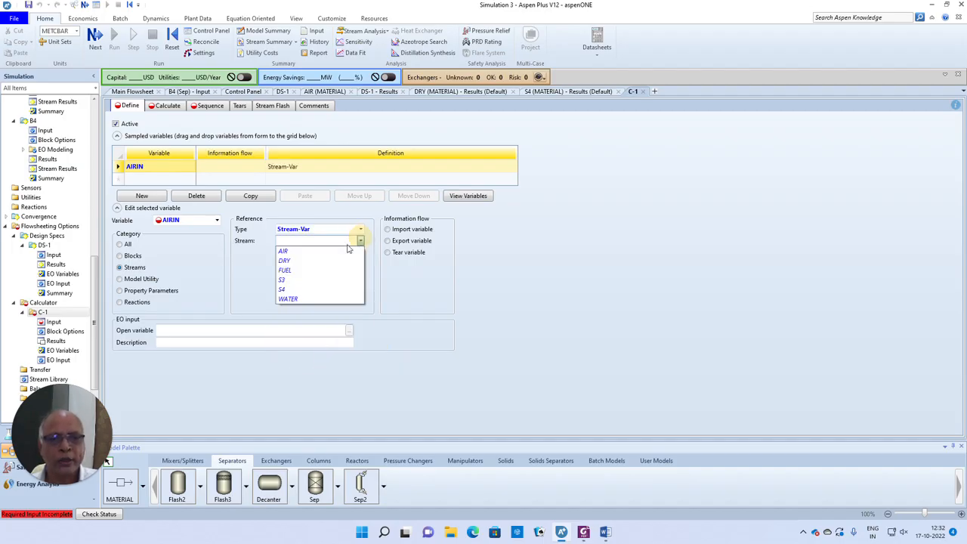
click(313, 251)
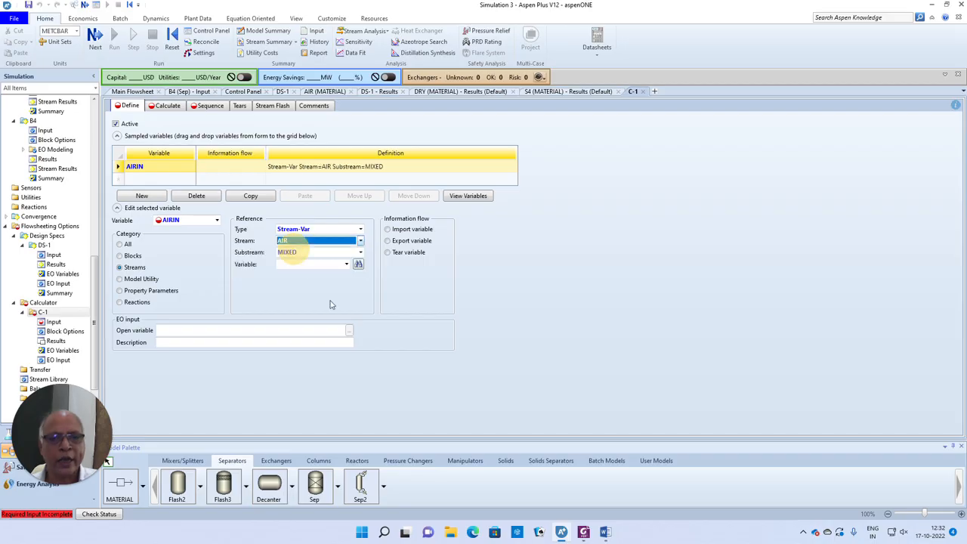
click(346, 263)
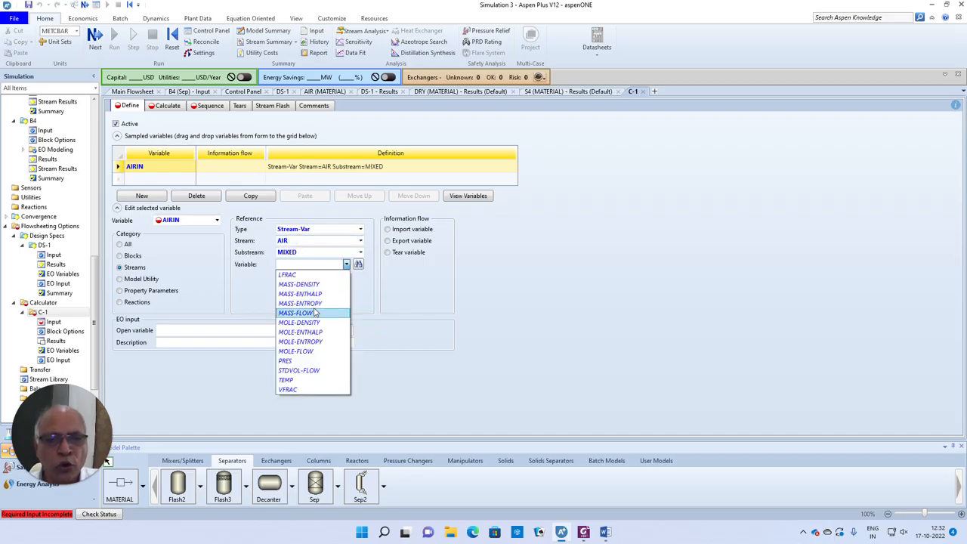
click(311, 352)
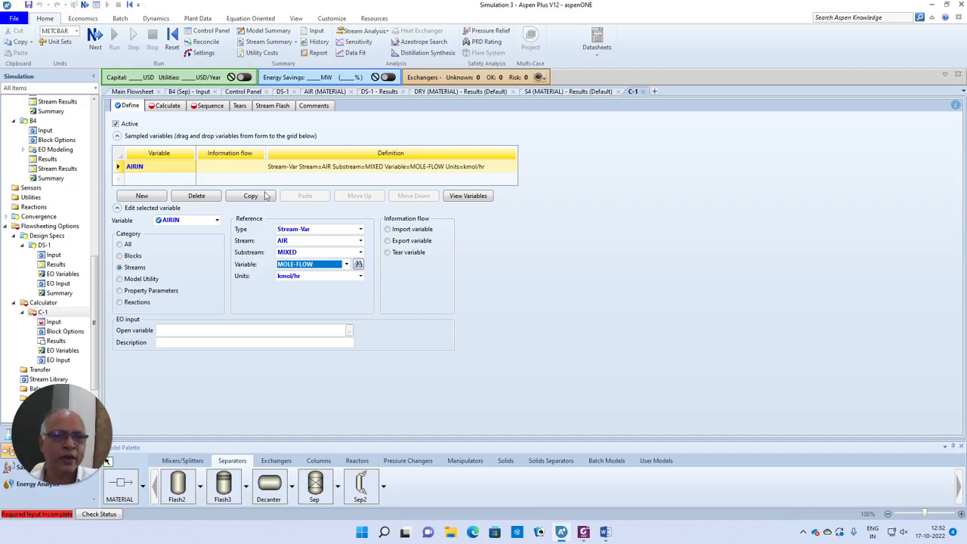
click(386, 229)
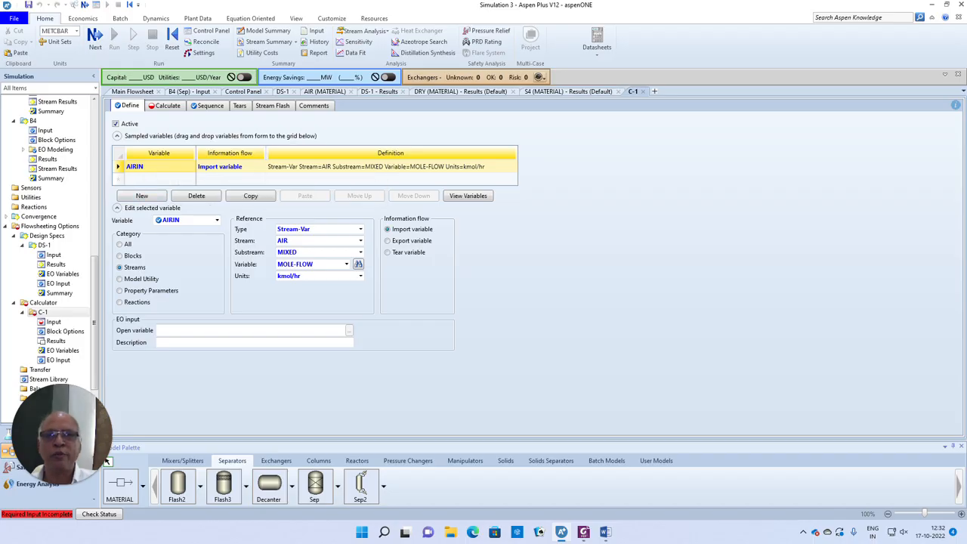
click(95, 37)
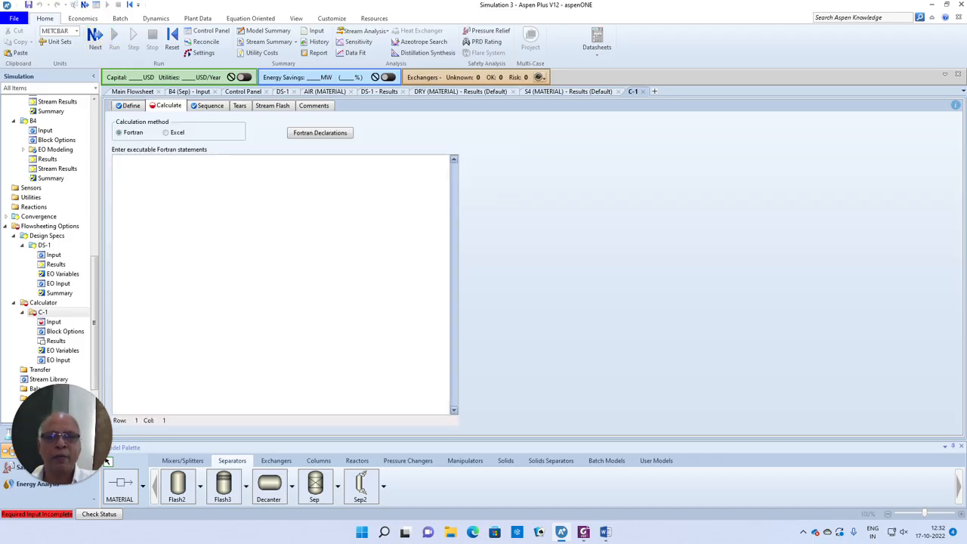
- Type a first draft of the excess-air formula, Excess = (AIRIN - 375/0.21)/375/0.21, in C-1's Fortran sheet
click(118, 161)
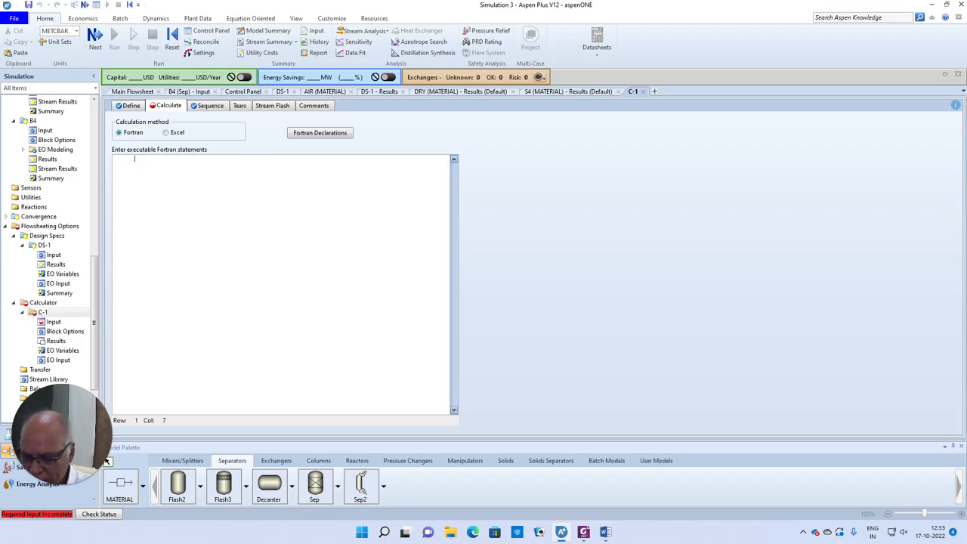
text(write)
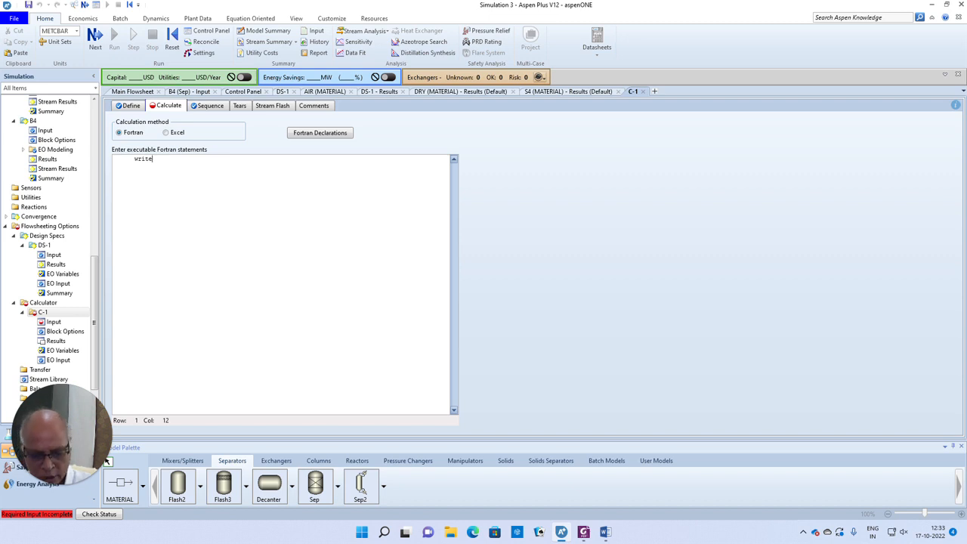
key(BackSpace)
key(BackSpace)
key(BackSpace)
key(BackSpace)
key(BackSpace)
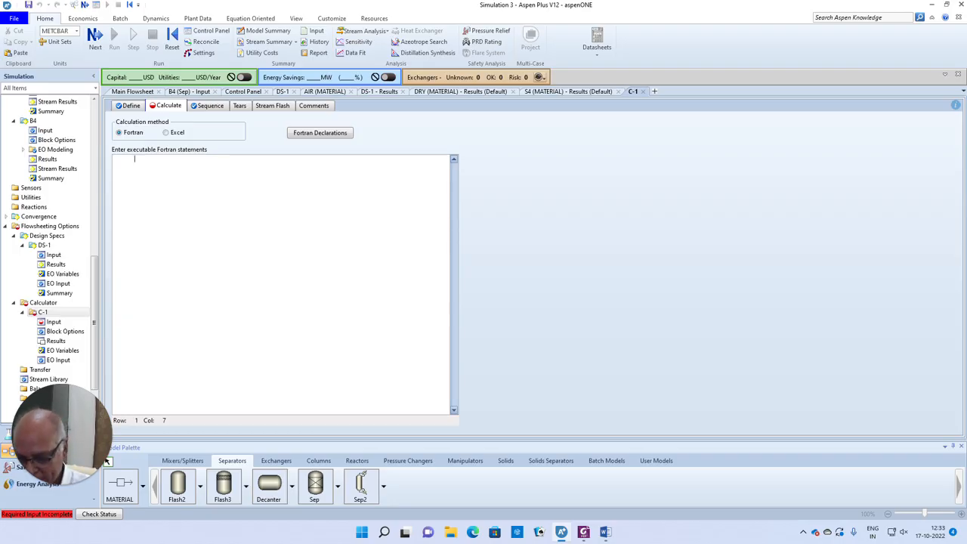
text(Excess)
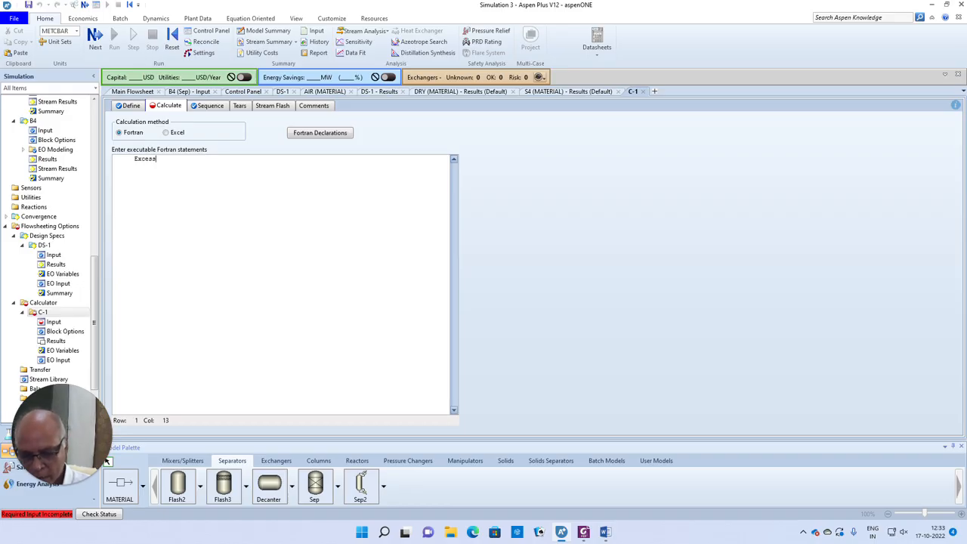
text(_air)
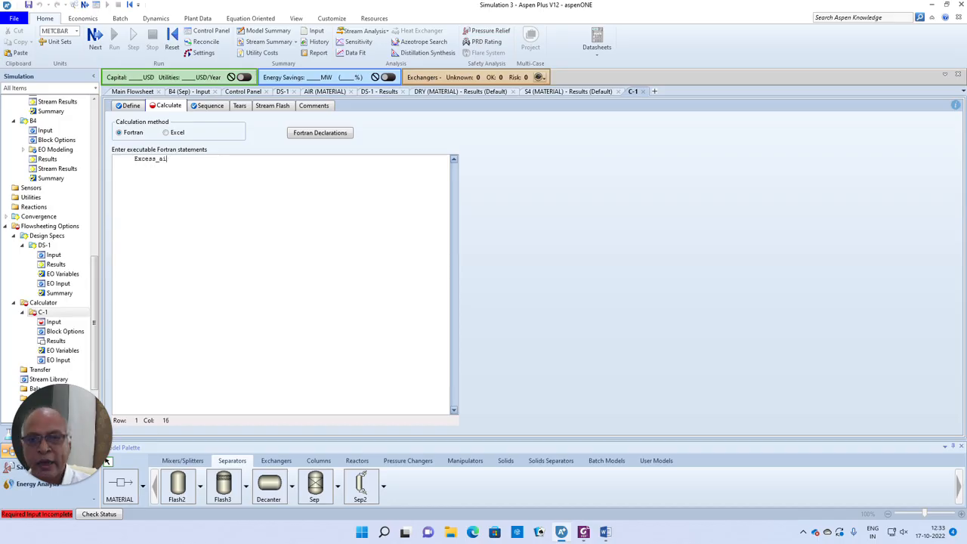
key(BackSpace)
key(BackSpace)
key(BackSpace)
text(= )
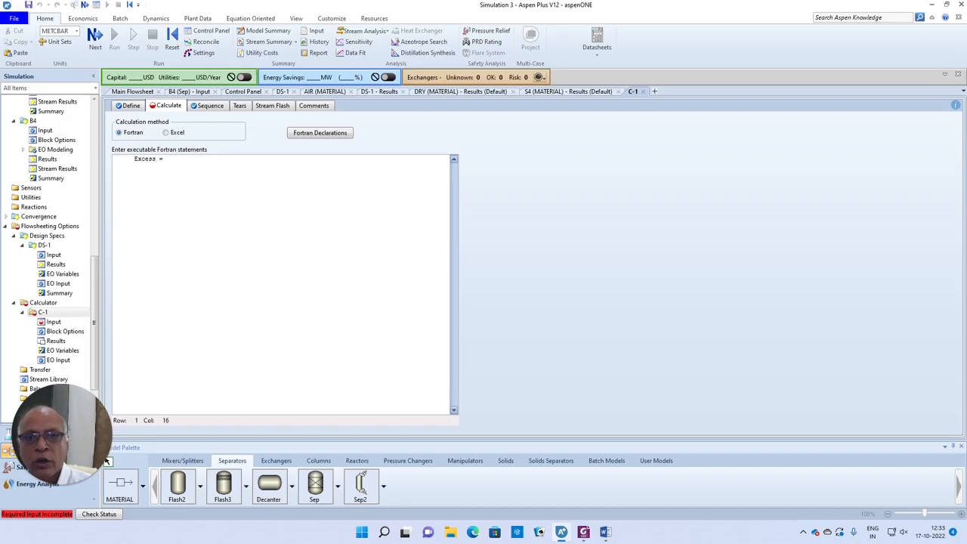
text(()
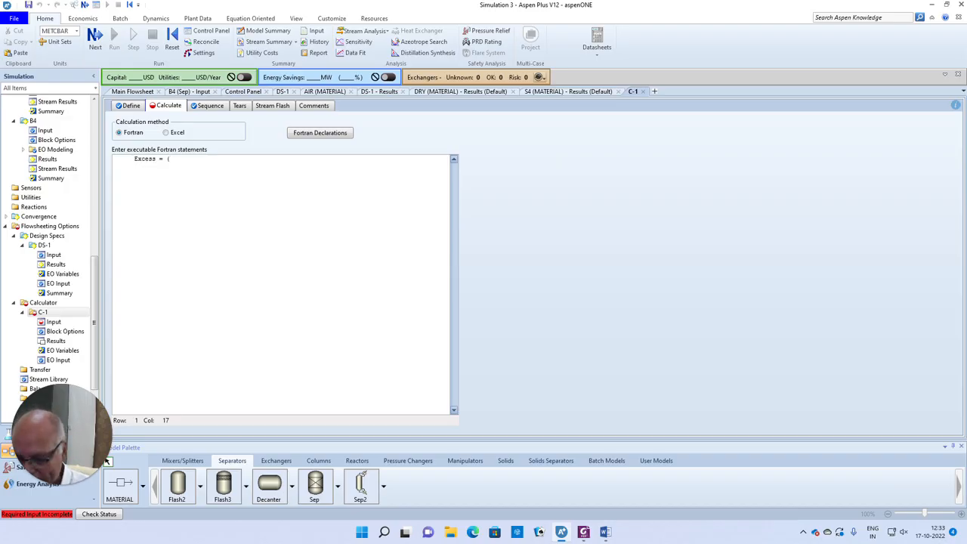
text(ai)
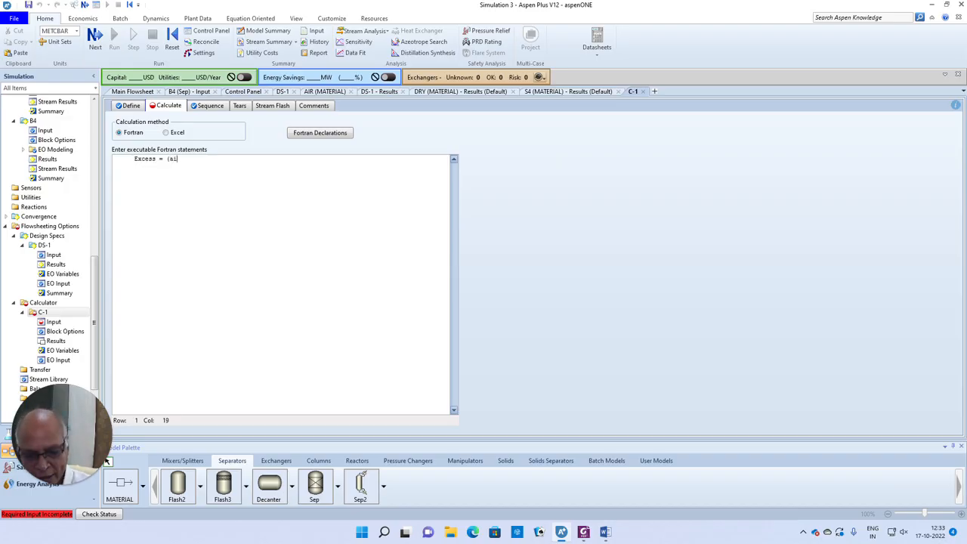
key(BackSpace)
key(BackSpace)
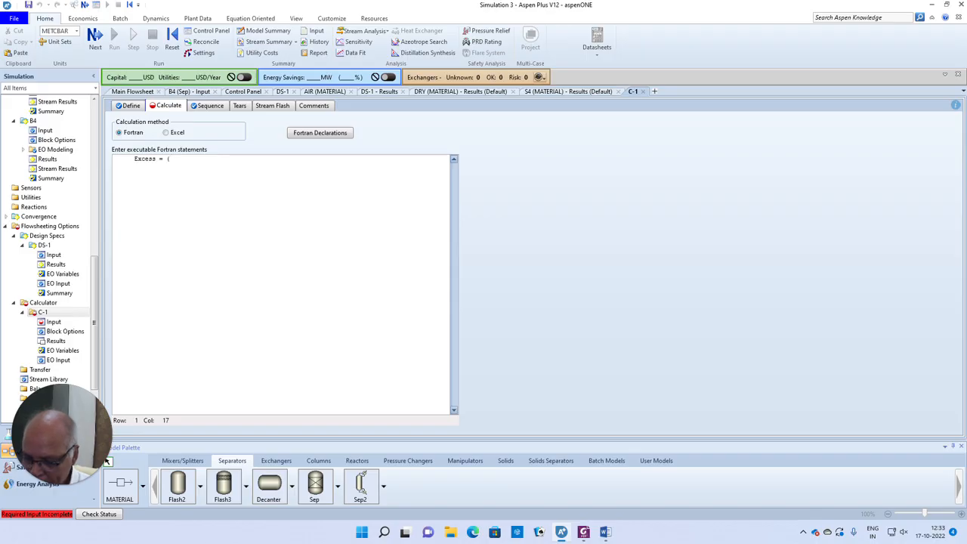
text(AI)
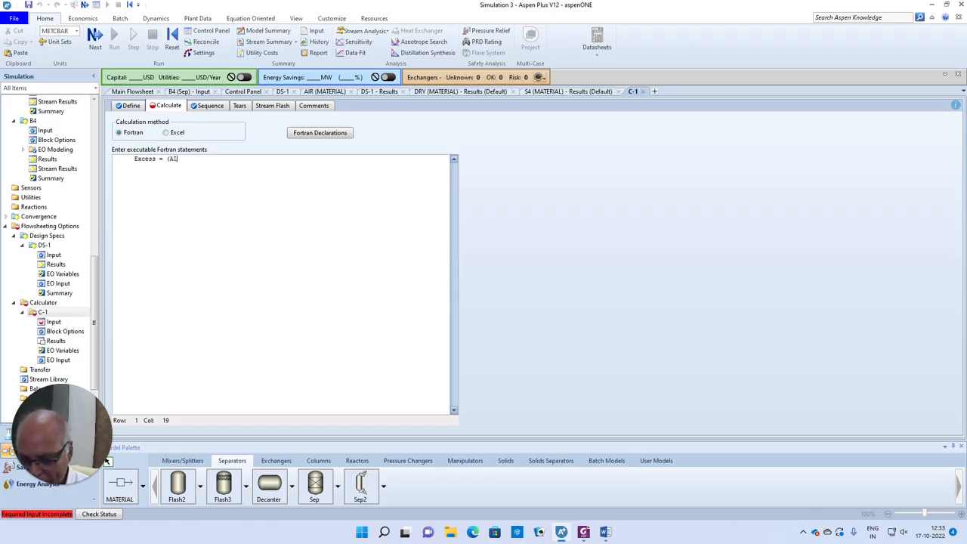
text(R1N)
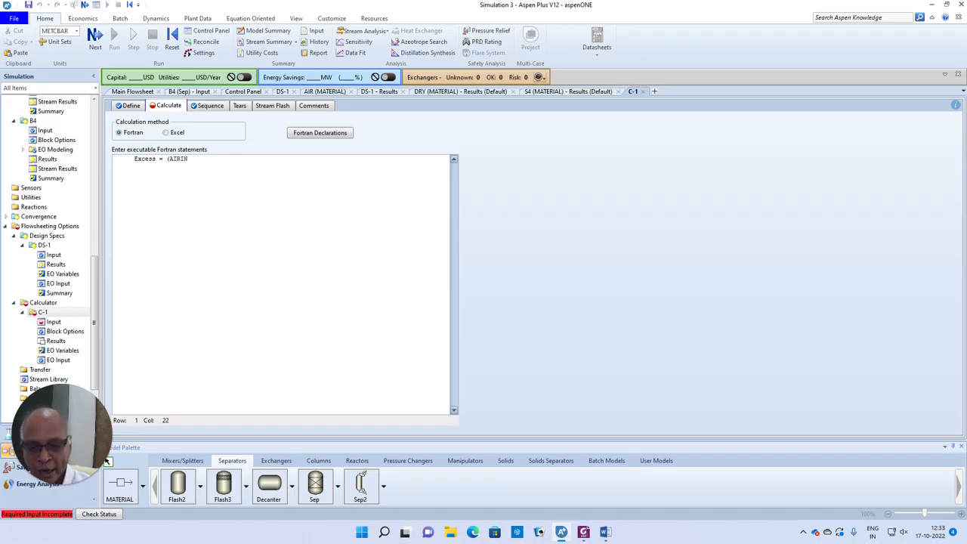
text( -)
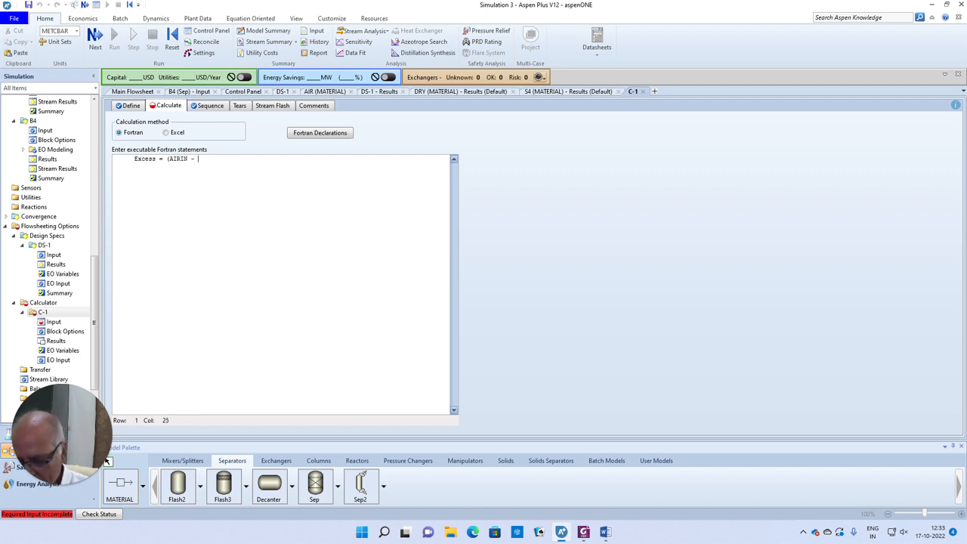
text( 375)
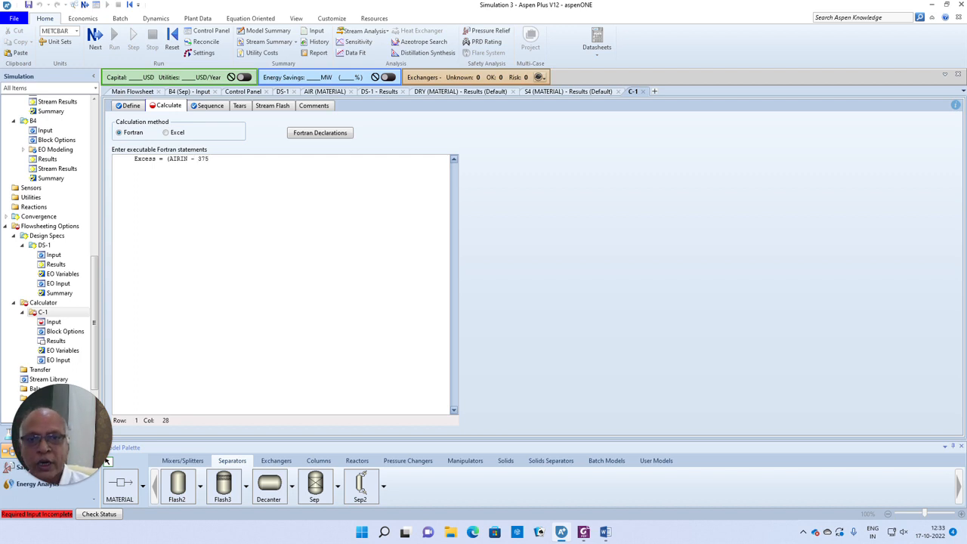
text(/0)
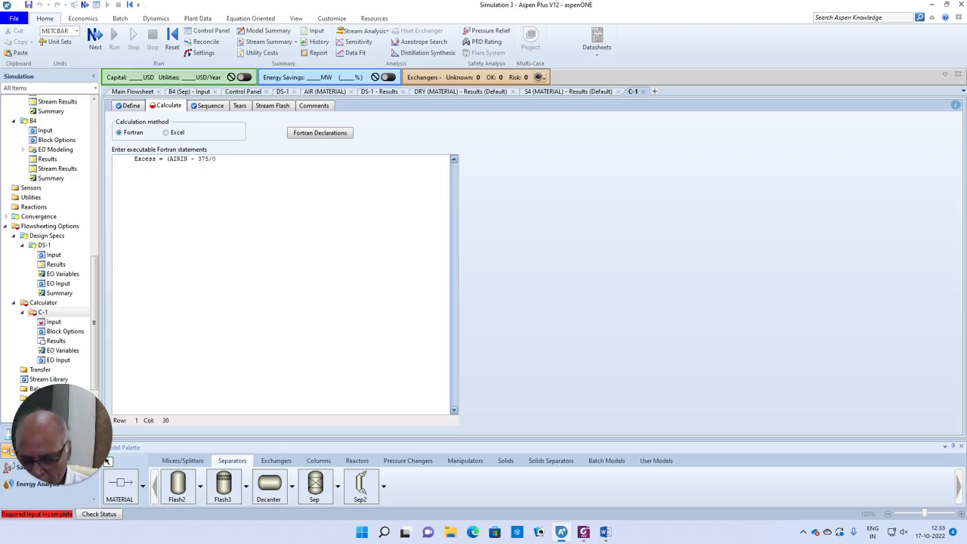
text(.21))
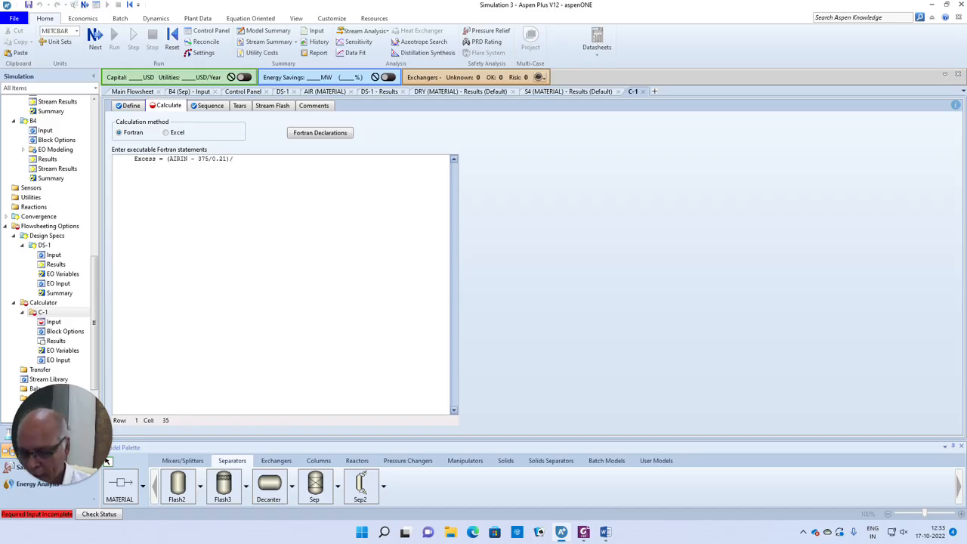
text(/375)
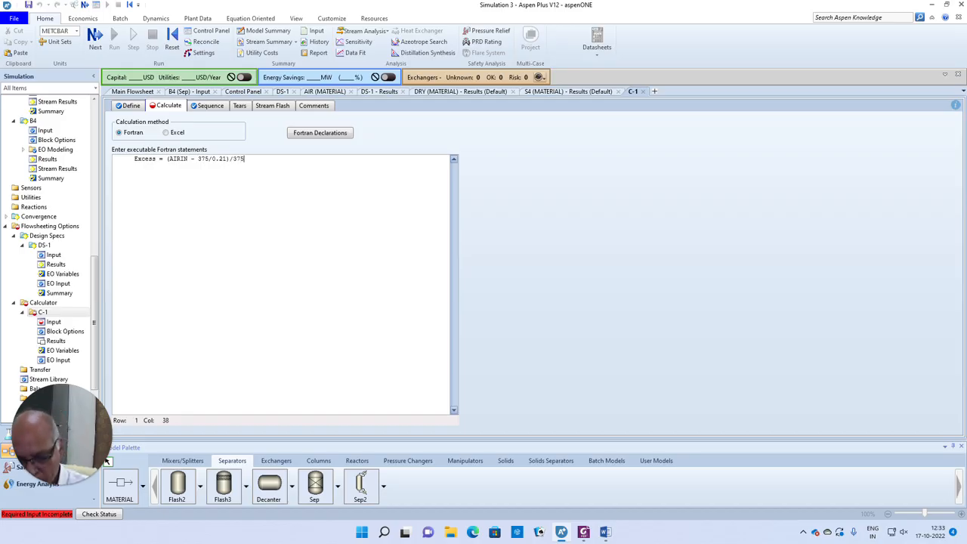
text(/)
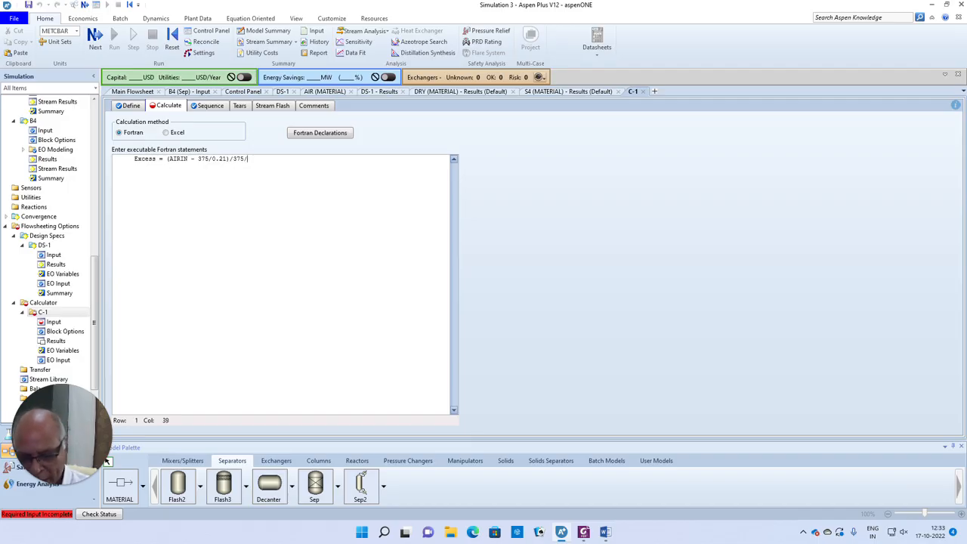
text(0.21)
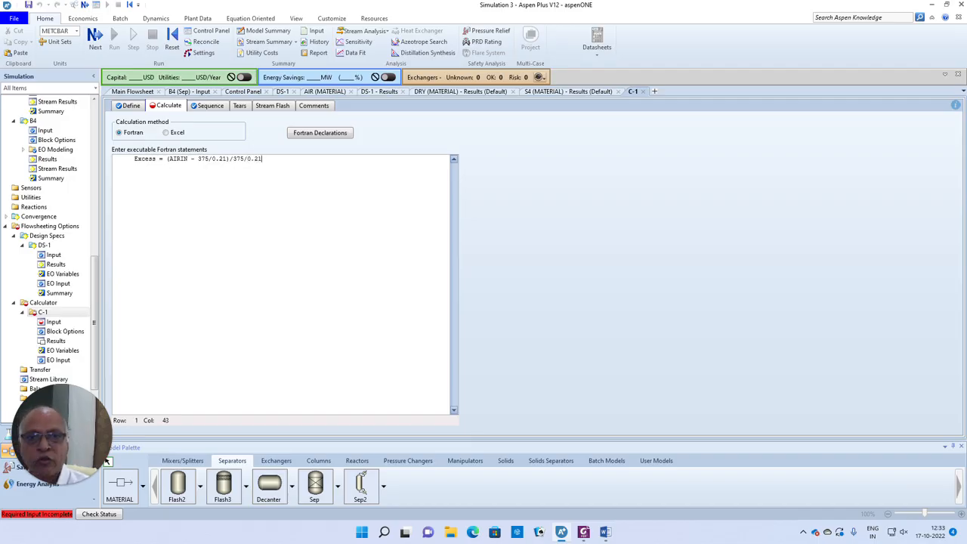
- Bracket the denominator and prefix 100* so it reads Excess = 100*(AIRIN - 375/0.21)/(375/0.21)
key(Left)
key(Left)
key(Left)
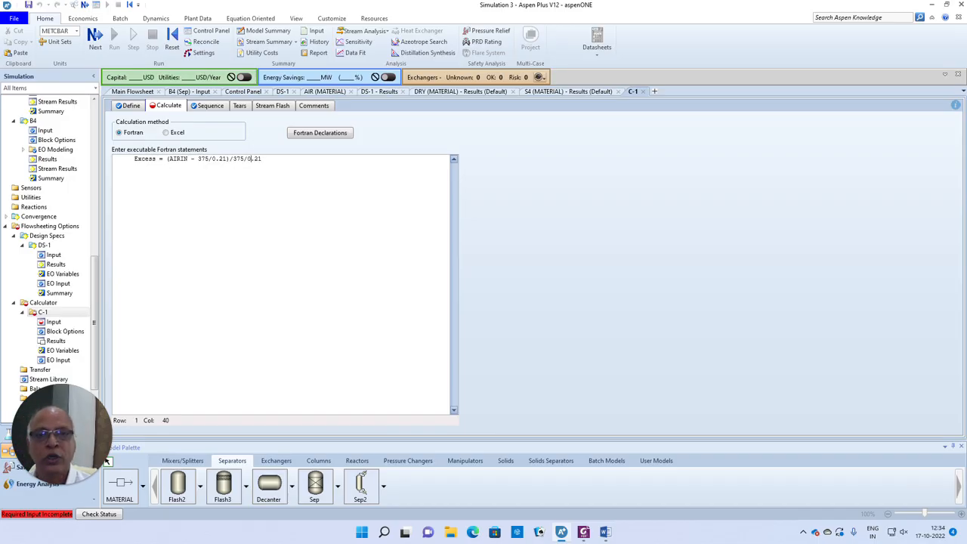
key(shift+Right)
key(shift+Right)
key(shift+Right)
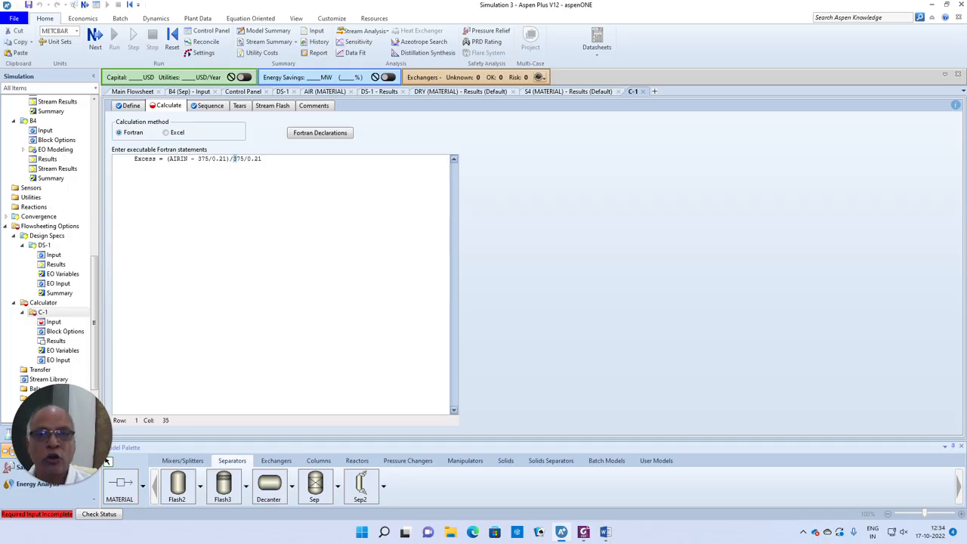
key(Left)
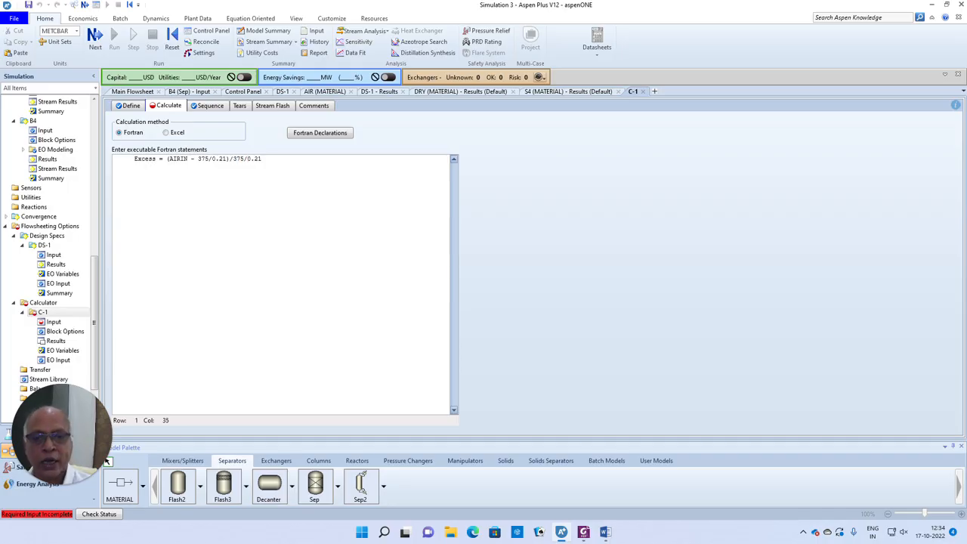
text(()
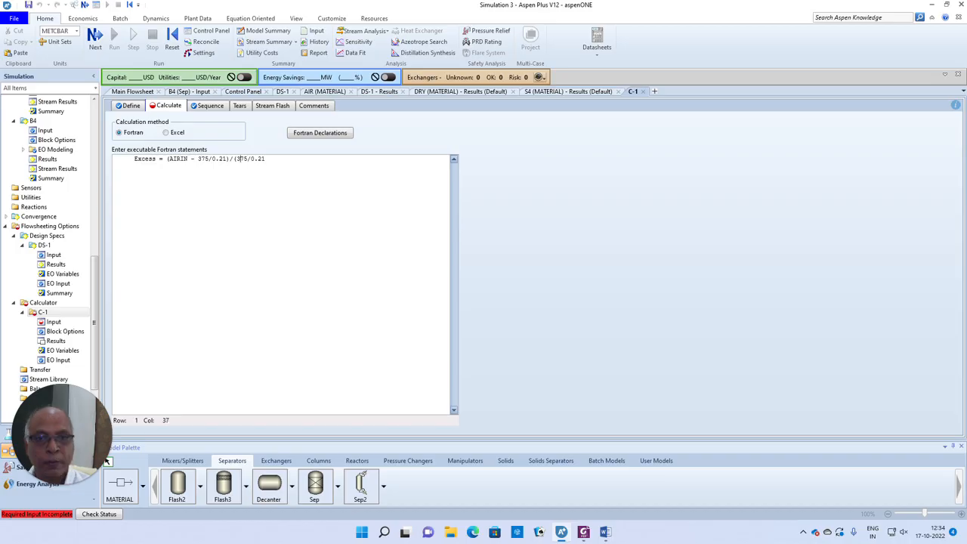
key(Right)
key(Right)
key(Right)
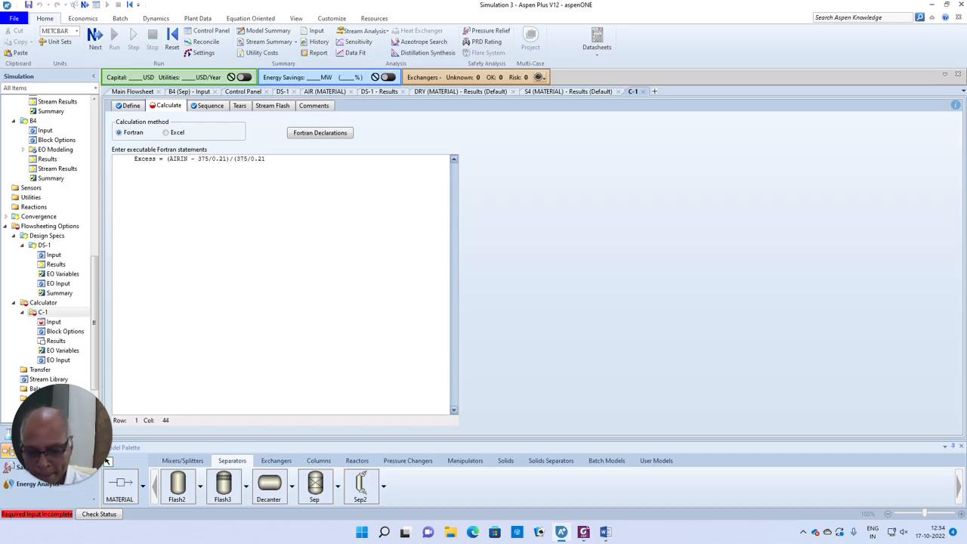
text())
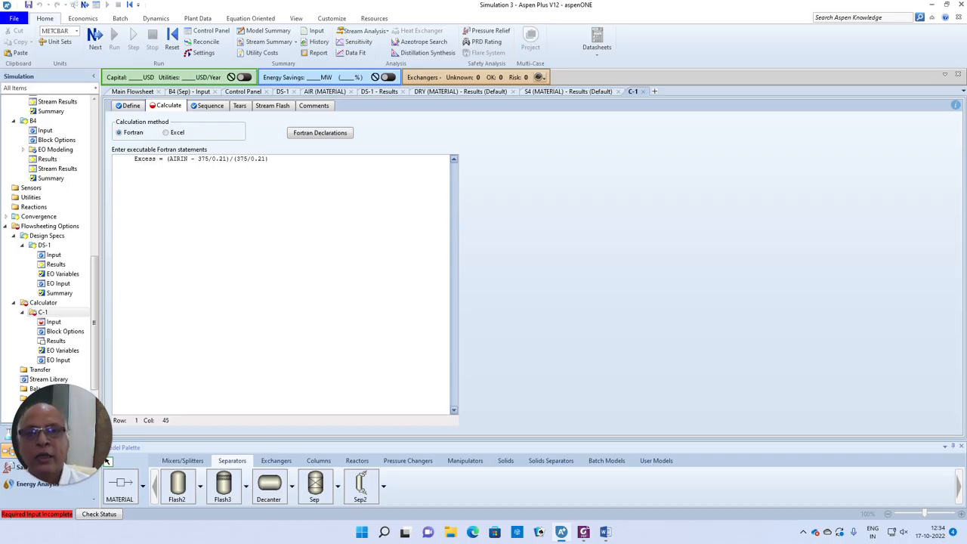
key(Left)
key(Left)
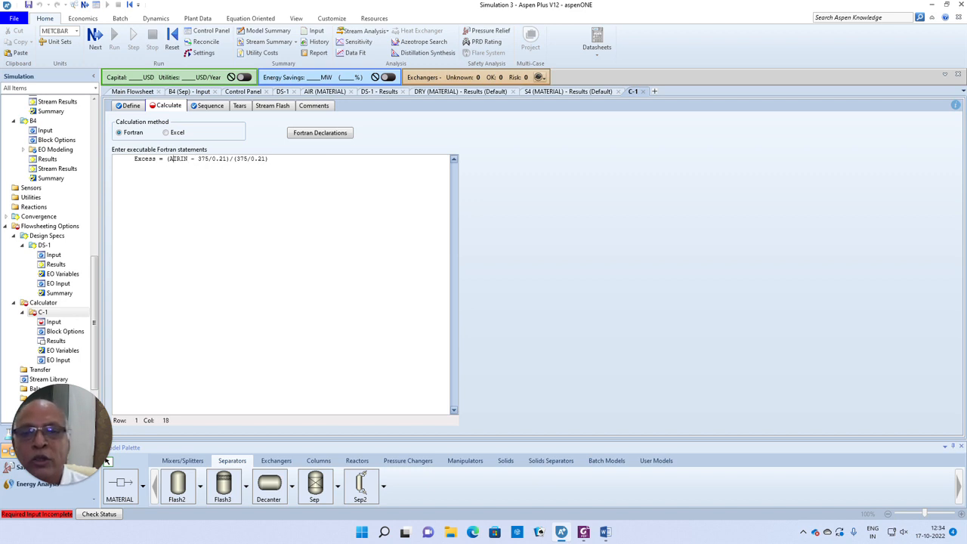
text(100)
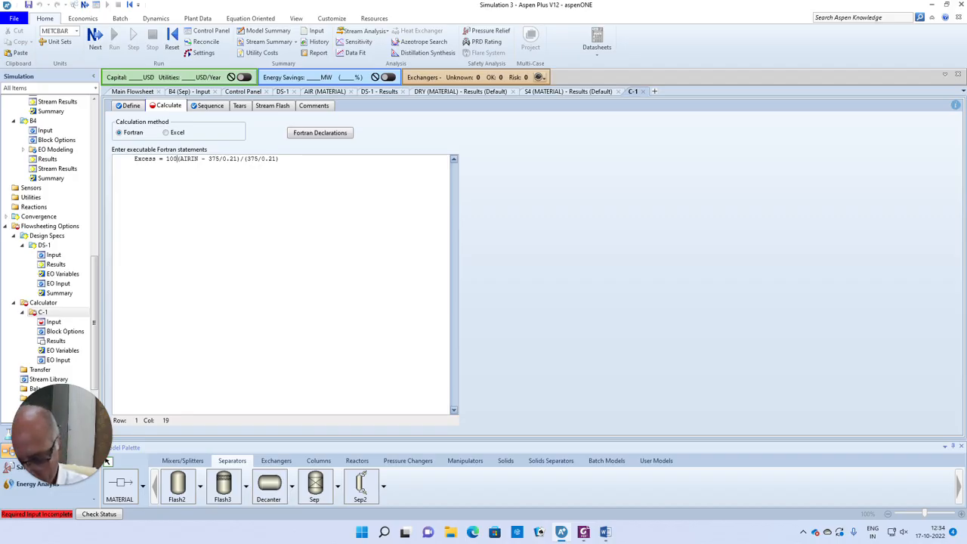
text(*)
key(BackSpace)
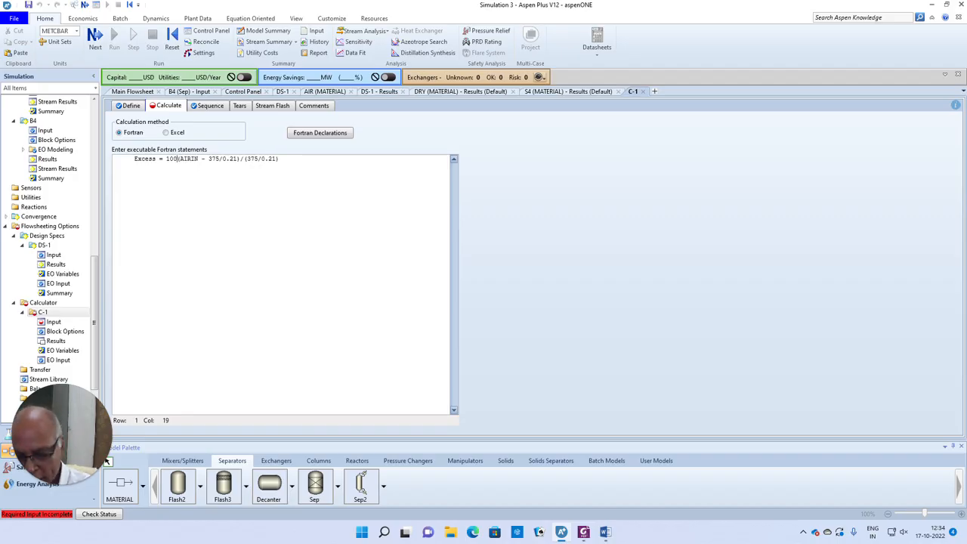
text(*)
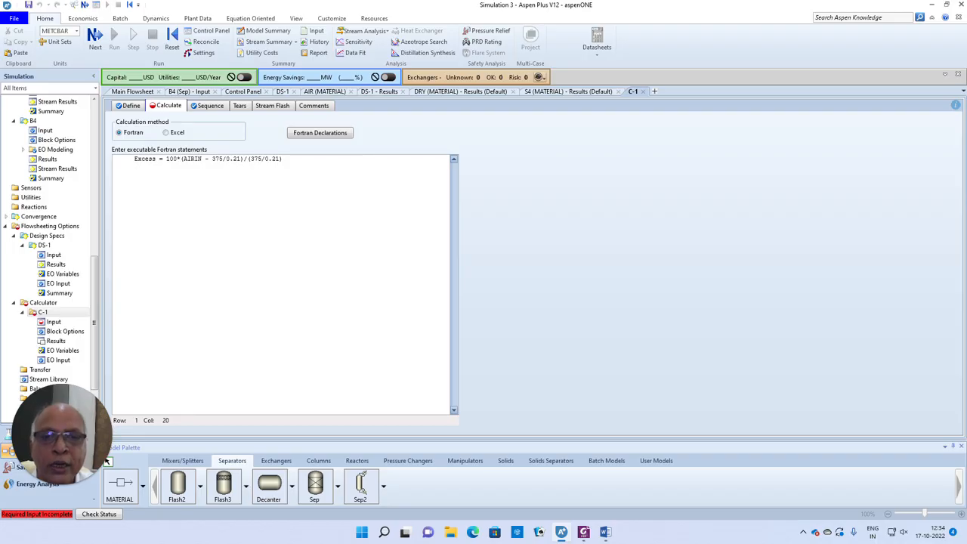
drag(213, 159, 240, 159)
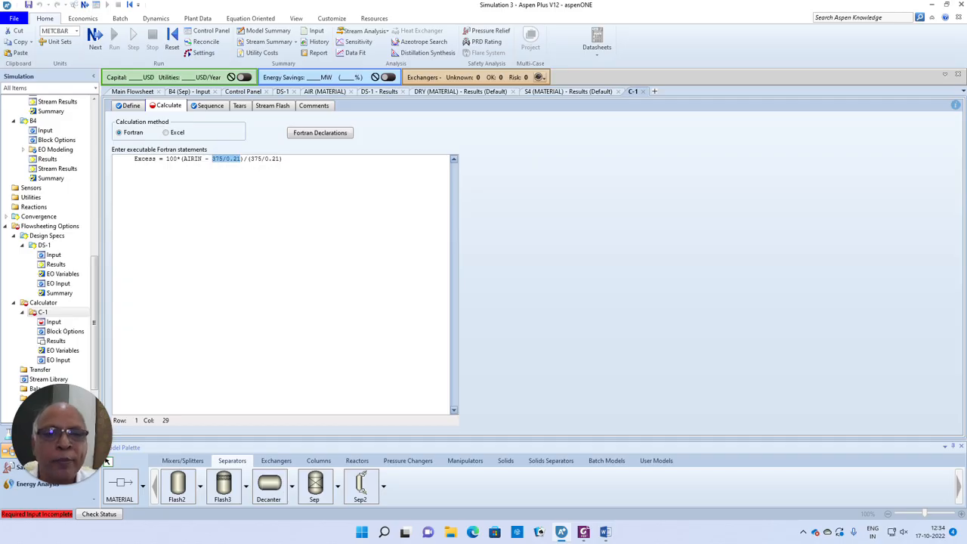
click(290, 159)
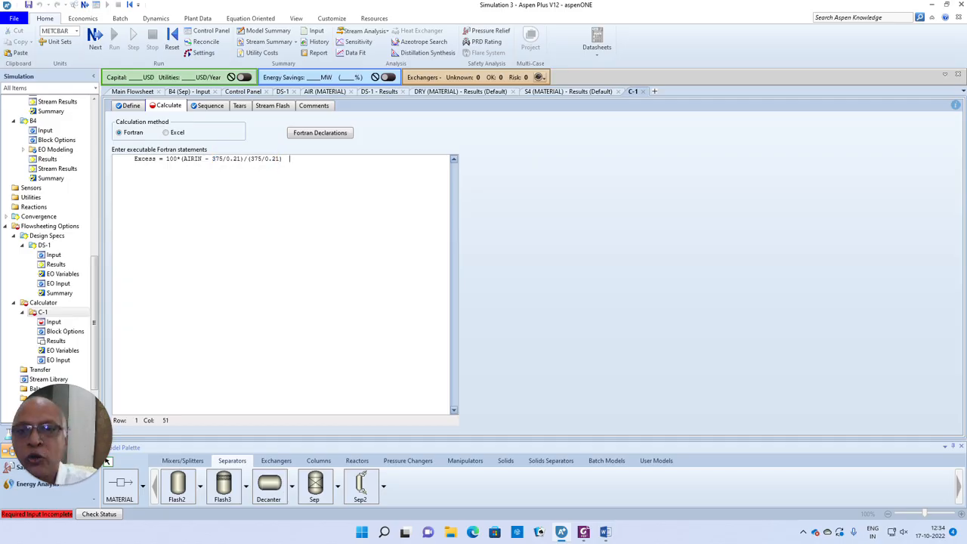
key(Return)
- Add the Fortran line WRITE(*,10) Excess
text(WRITE)
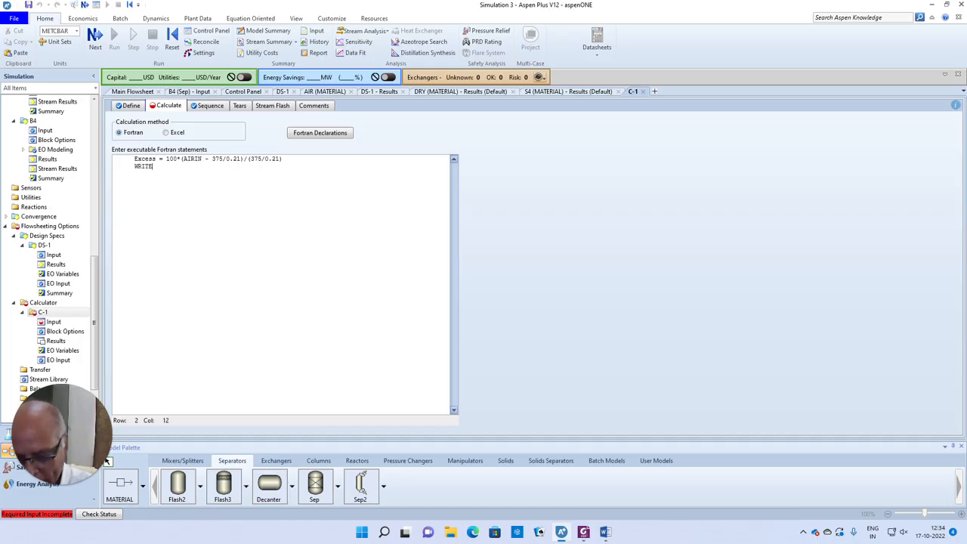
text((*,10))
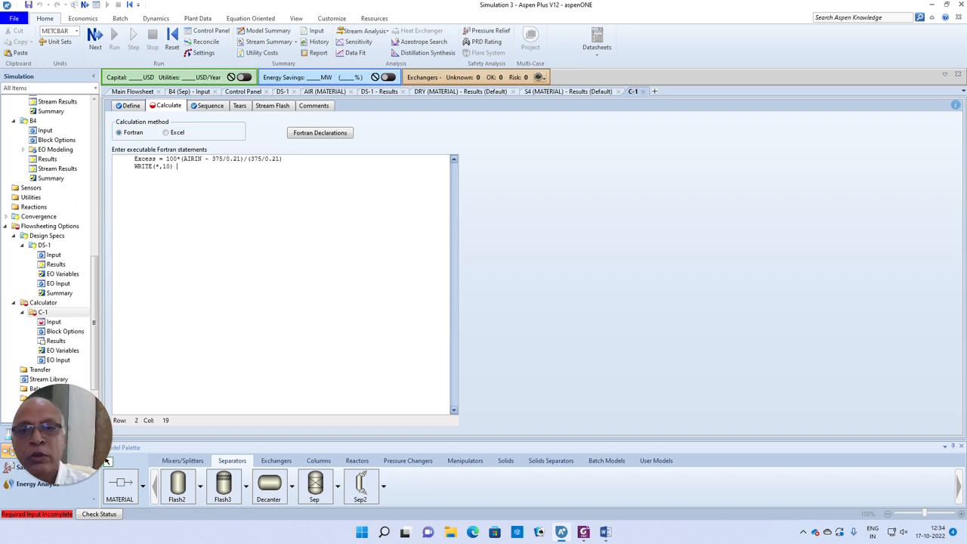
text(eXCESS)
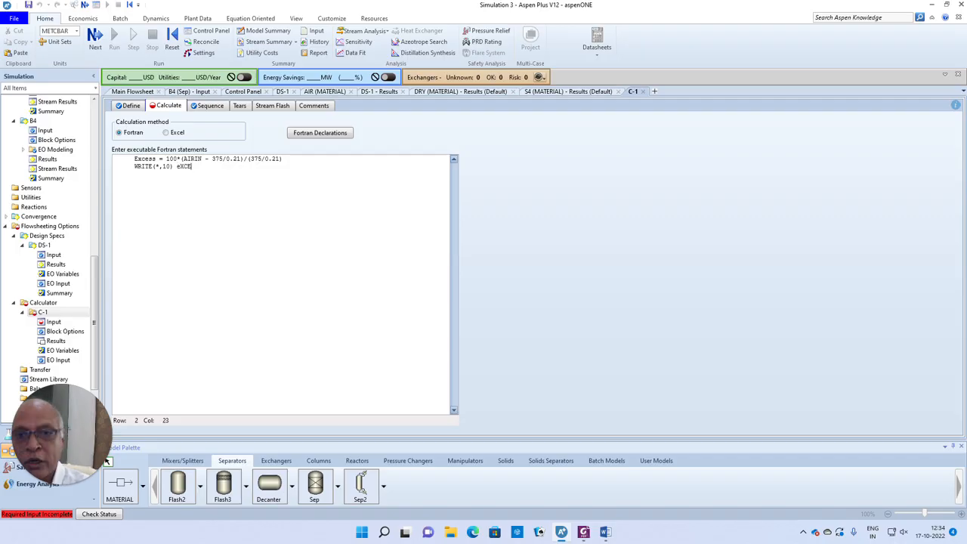
key(BackSpace)
key(BackSpace)
key(BackSpace)
key(BackSpace)
key(BackSpace)
key(BackSpace)
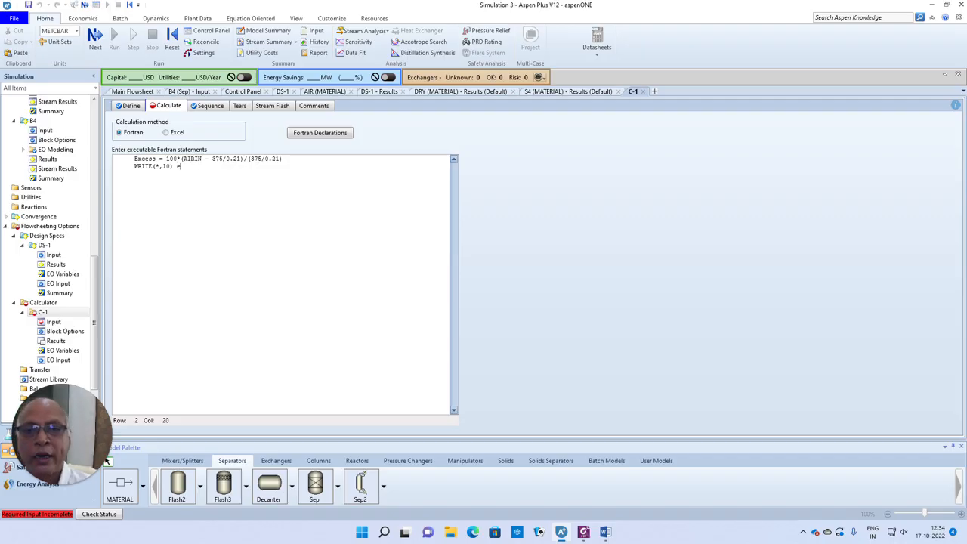
text(Excess)
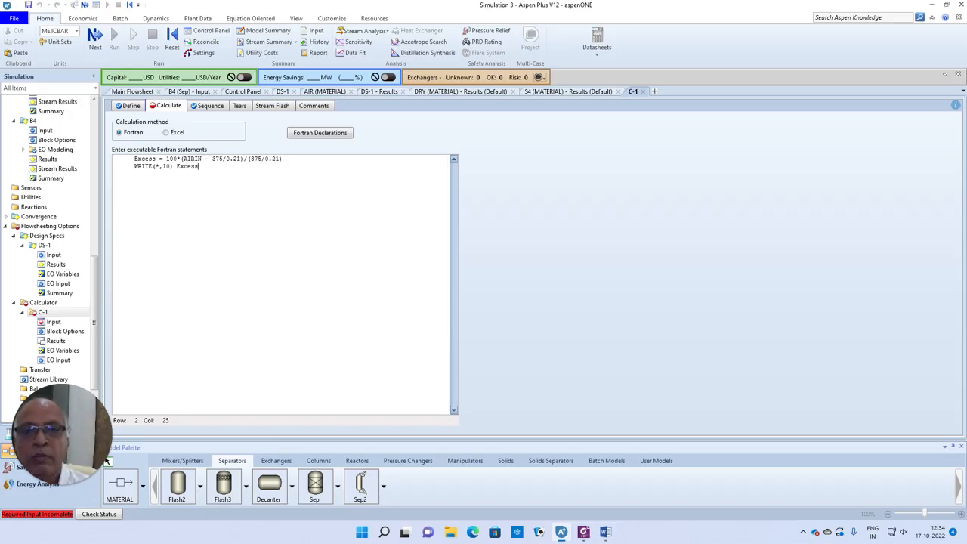
key(Return)
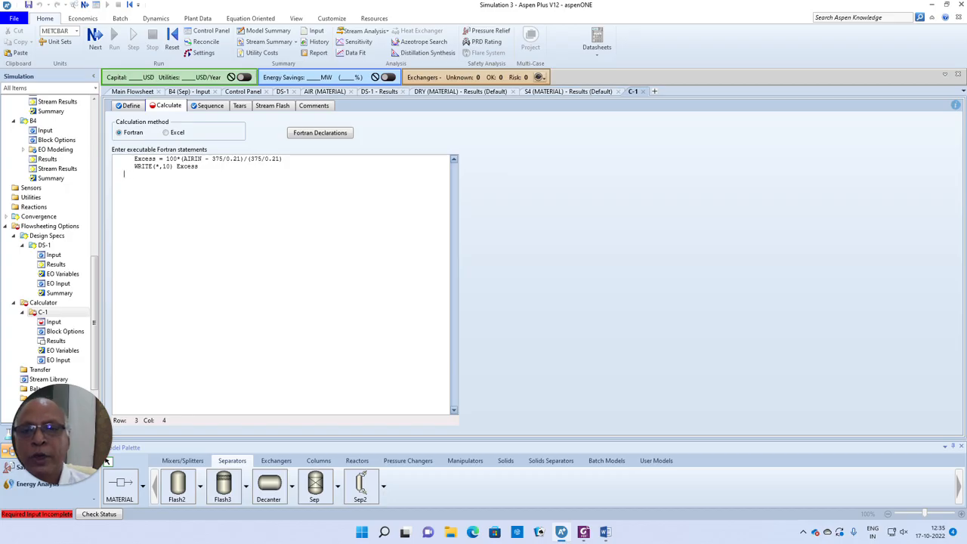
- Add the line 10 FORMAT(1X," Percent Excess Air = ", F10.2) with corrected capitalisation
text(10)
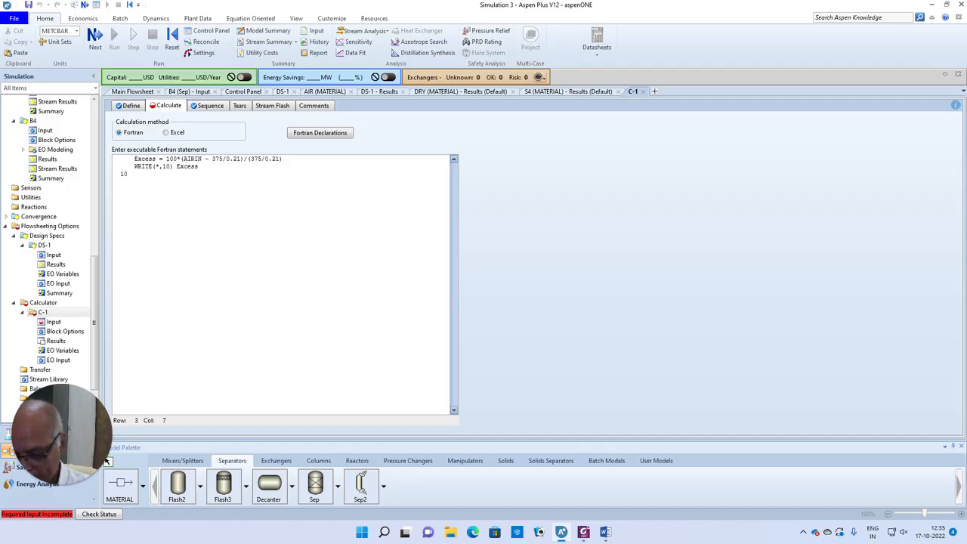
text(  FORMAT)
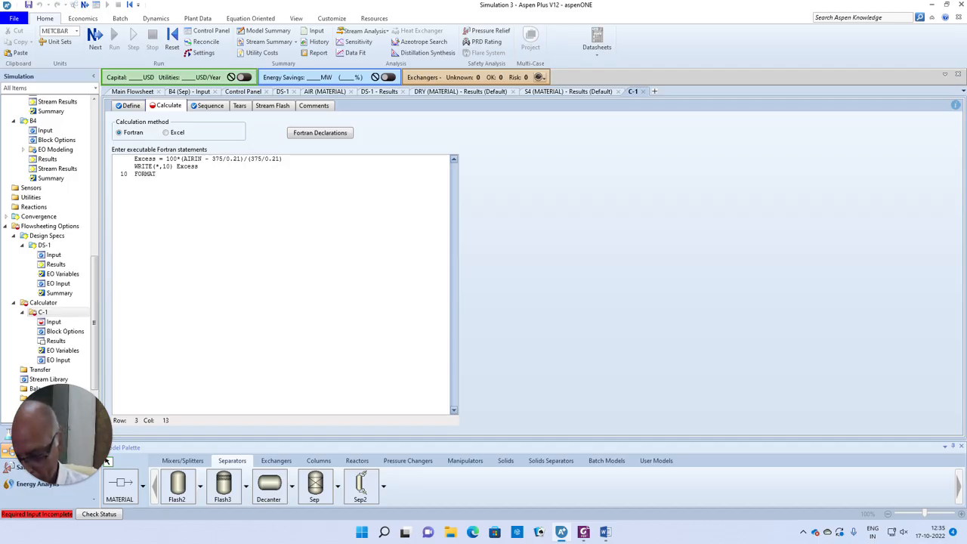
text((1X,)
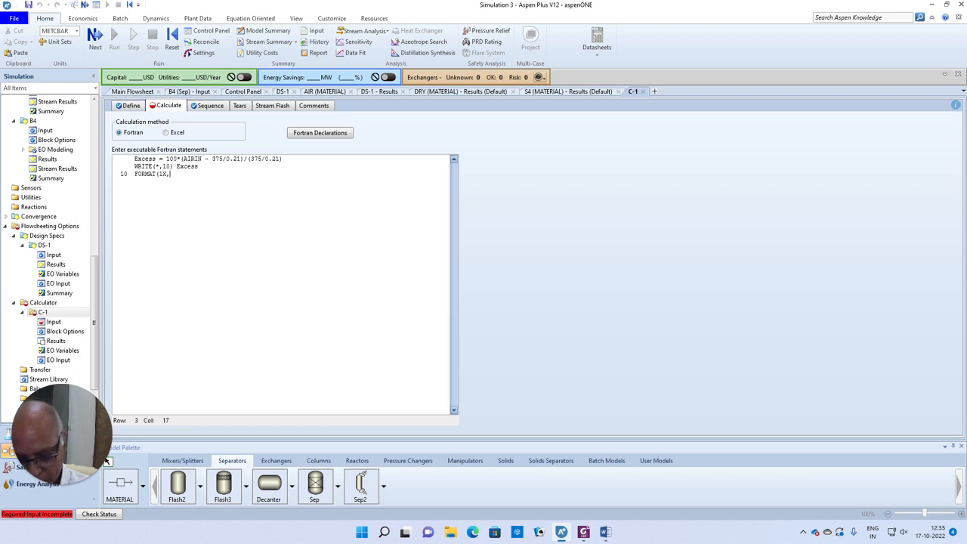
text(' pE)
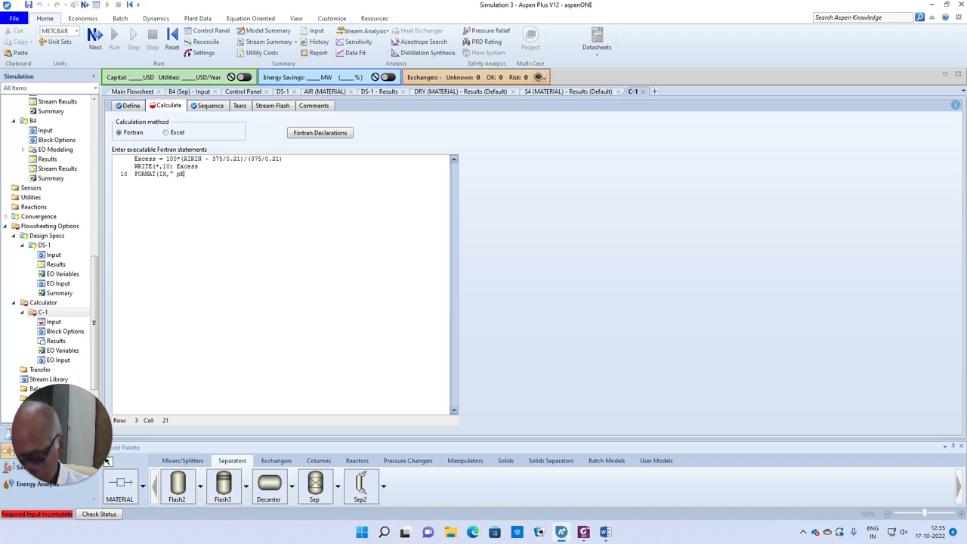
text(RCENT eXCESS)
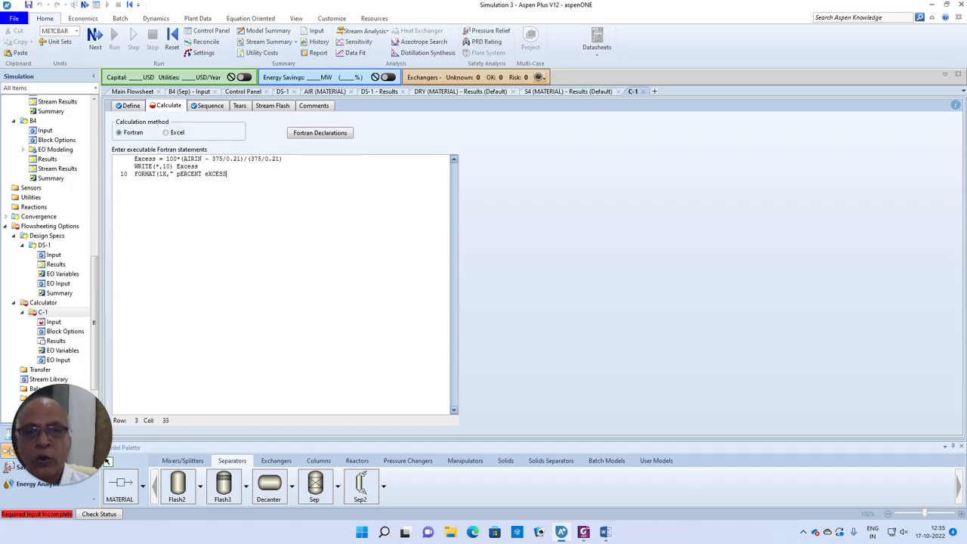
key(BackSpace)
key(BackSpace)
key(BackSpace)
key(BackSpace)
key(BackSpace)
key(BackSpace)
key(BackSpace)
key(BackSpace)
key(BackSpace)
key(BackSpace)
key(BackSpace)
key(BackSpace)
key(BackSpace)
key(BackSpace)
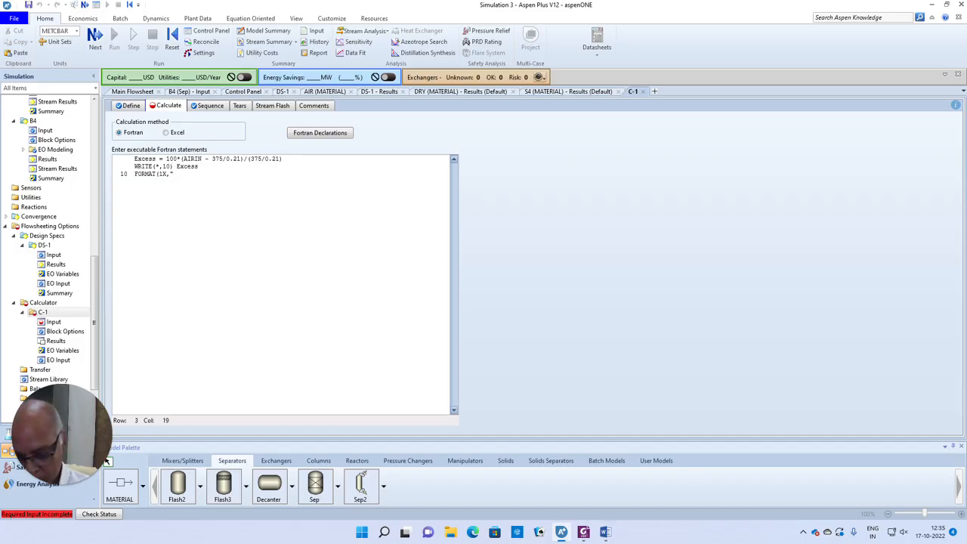
text(Percent )
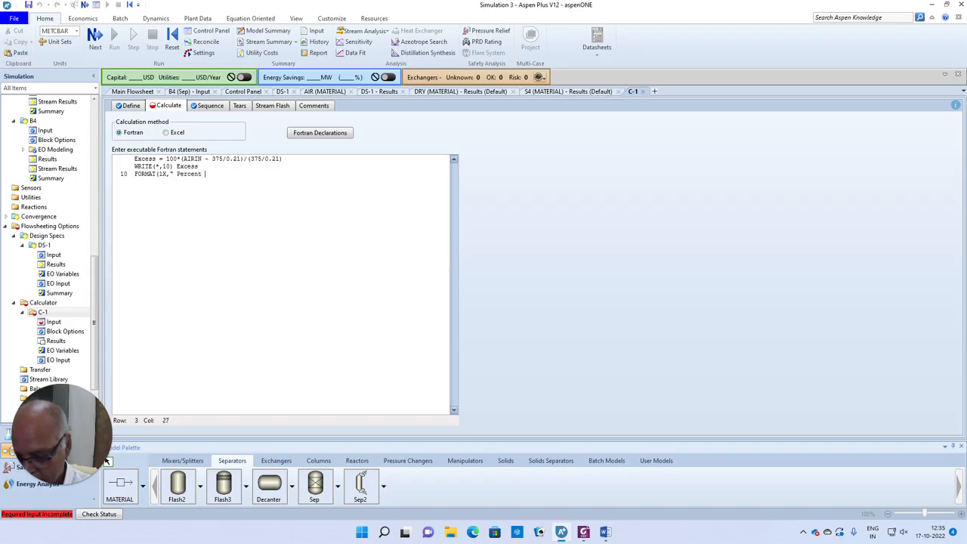
text(Excess Air)
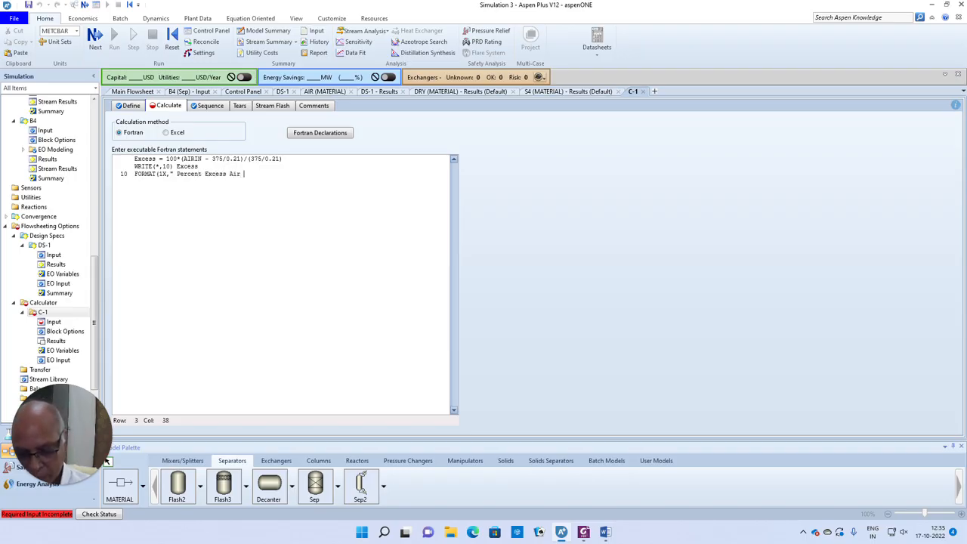
text( = ",)
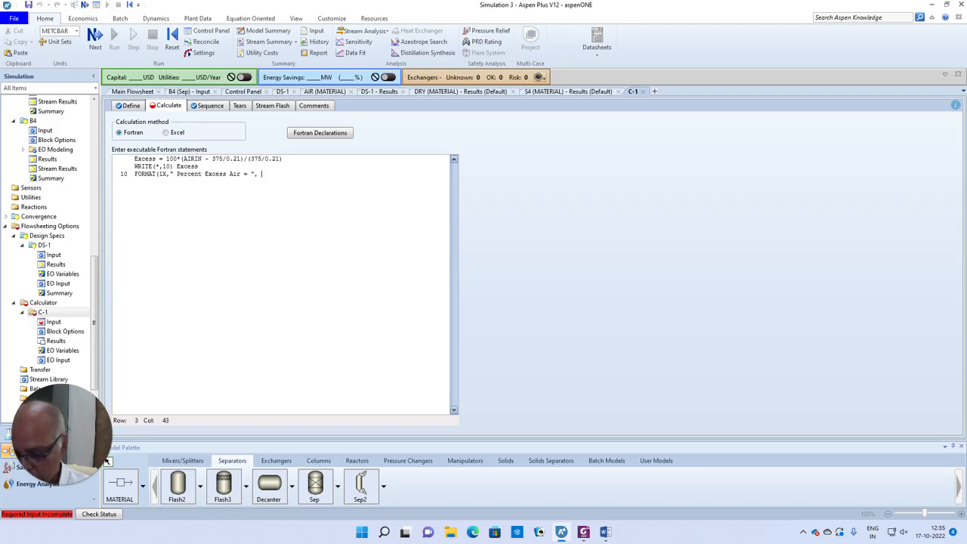
text( f10.2)
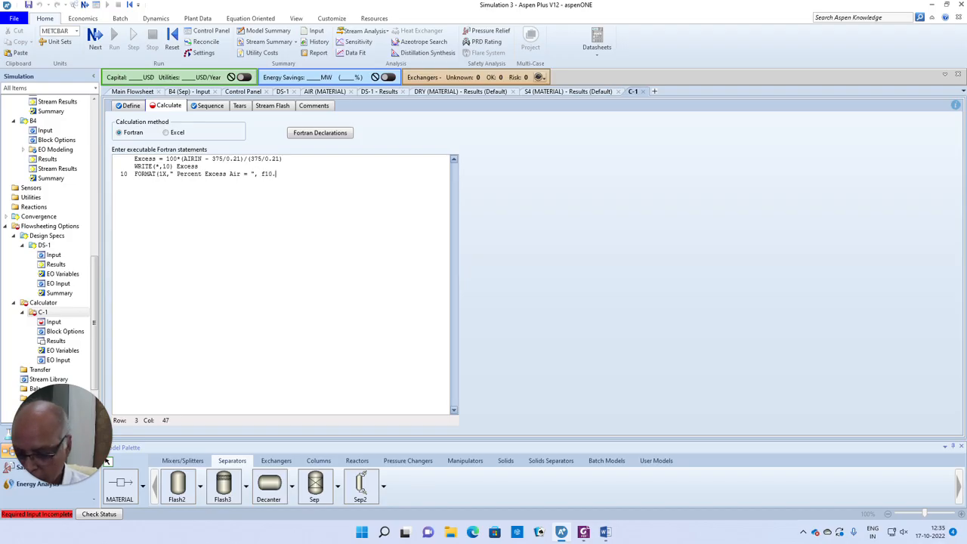
key(BackSpace)
key(BackSpace)
key(BackSpace)
key(BackSpace)
key(BackSpace)
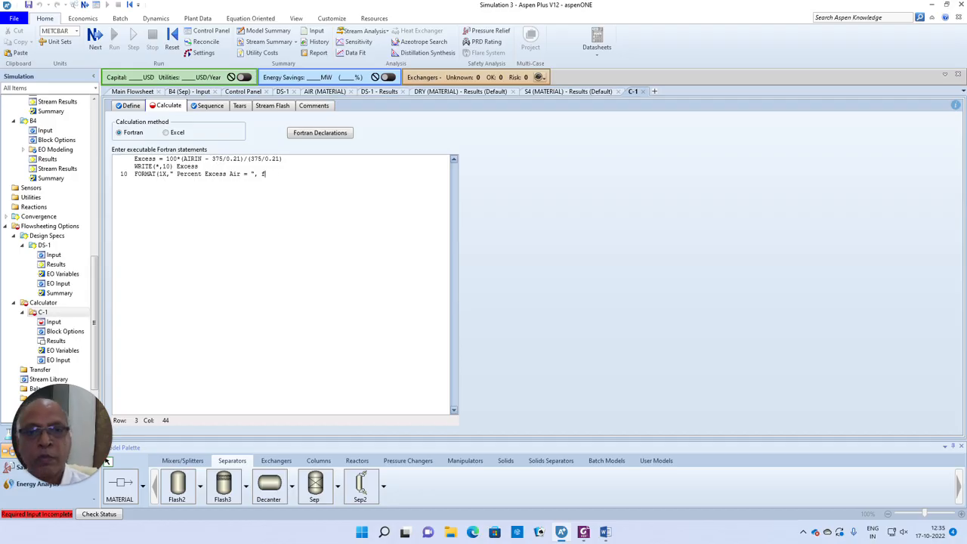
text(F1)
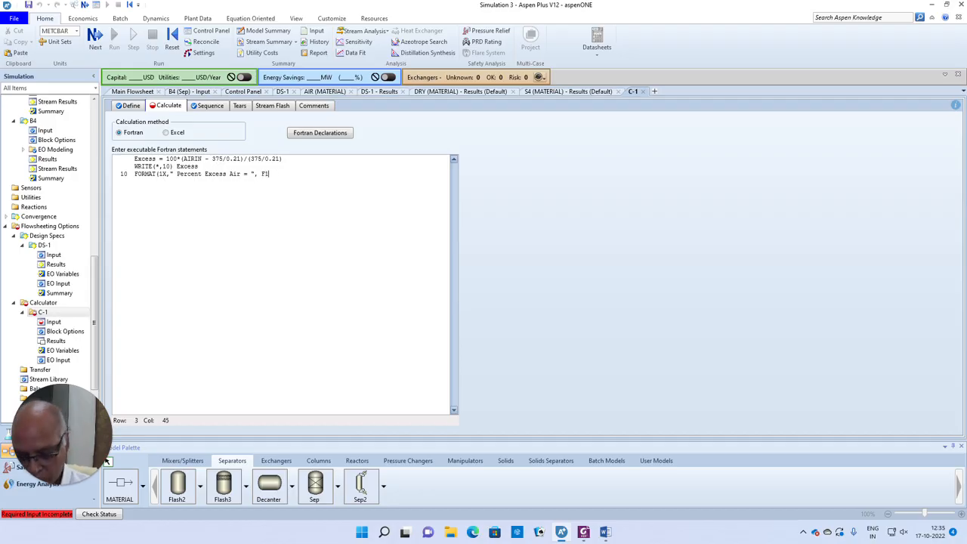
text(0.2))
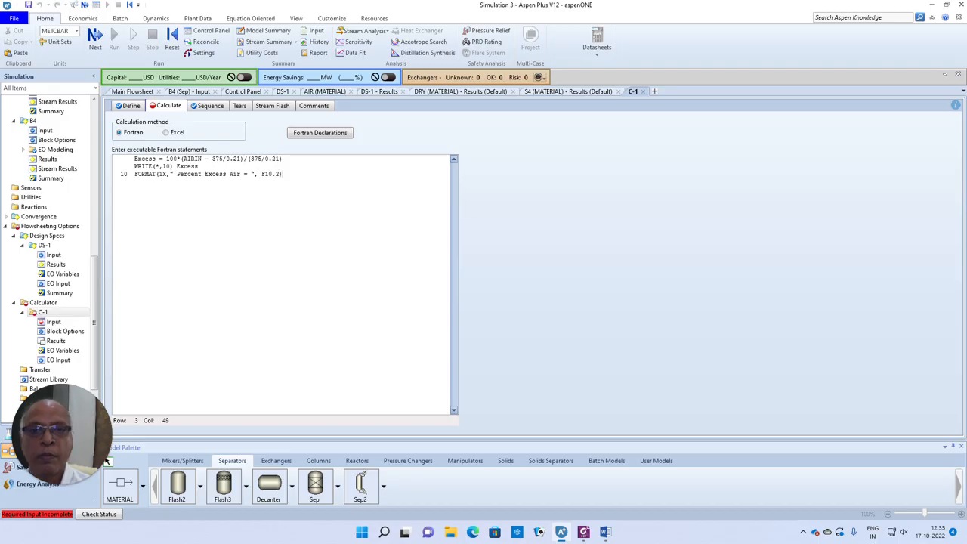
key(Return)
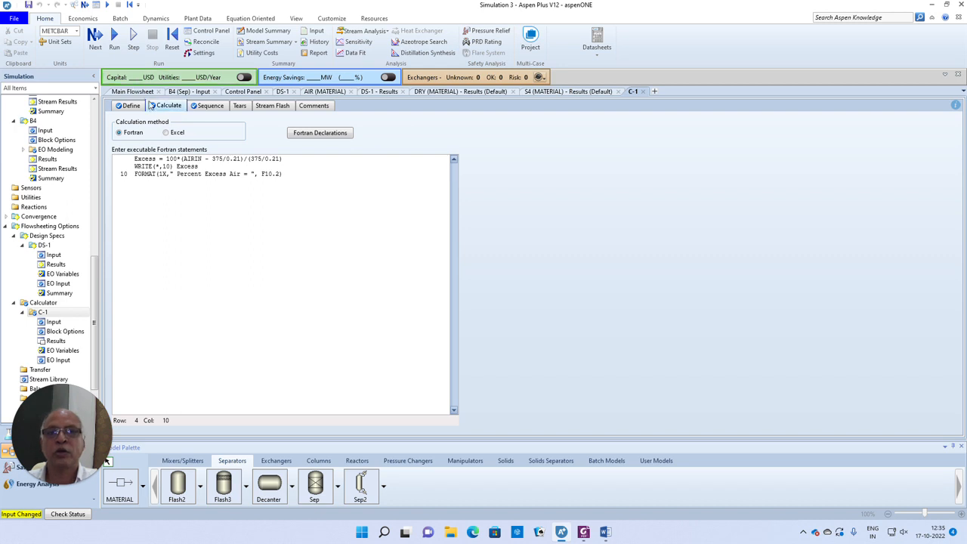
- Run the simulation, check the Control Panel's Percent Excess Air of 0.38, and return to C-1
click(92, 39)
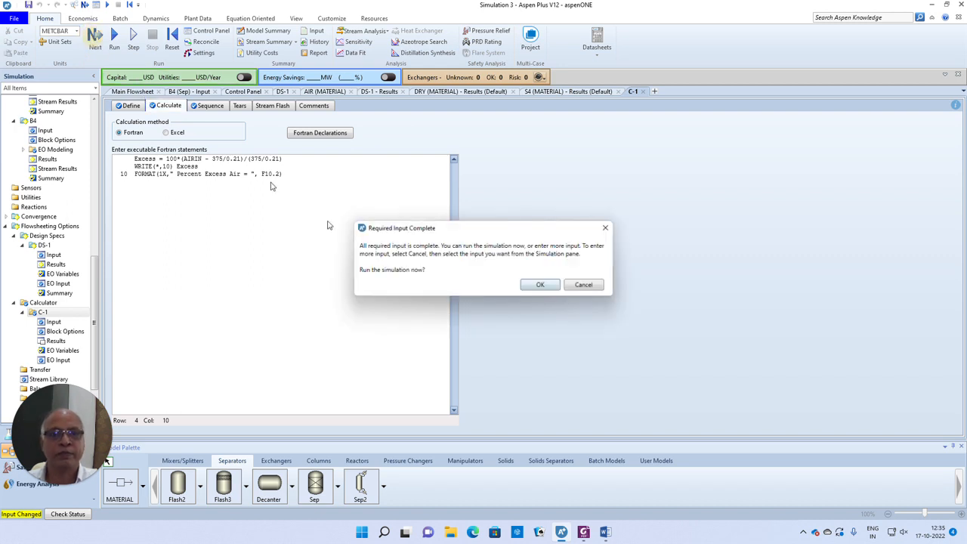
click(539, 287)
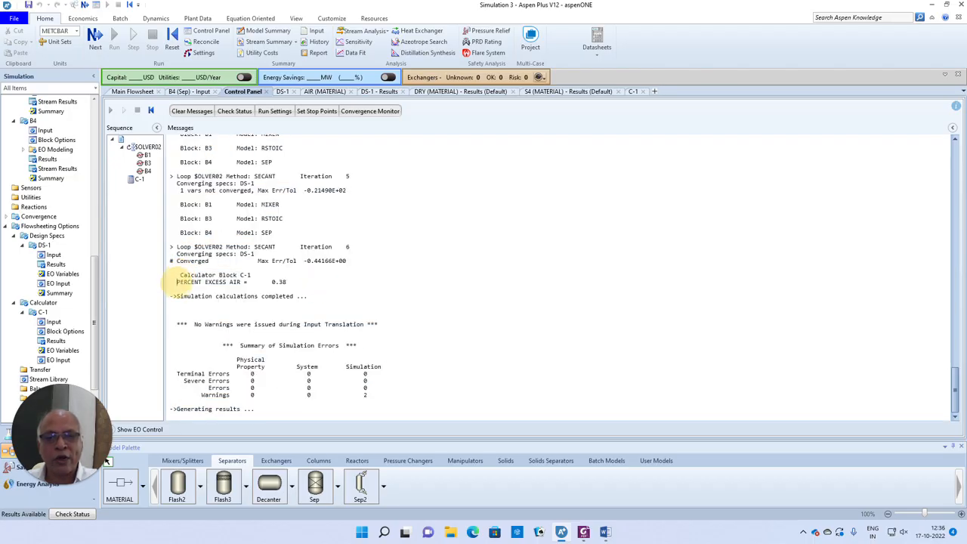
drag(176, 282, 301, 283)
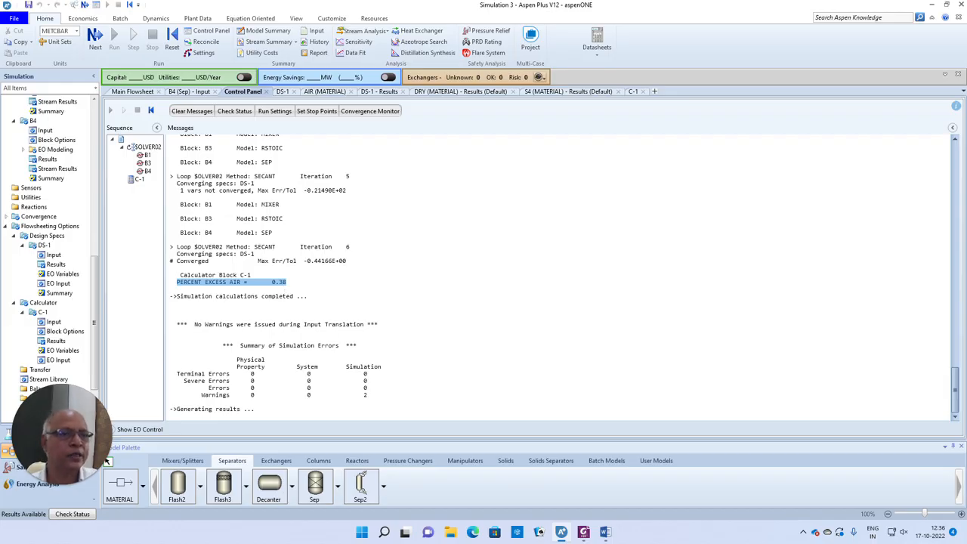
click(633, 90)
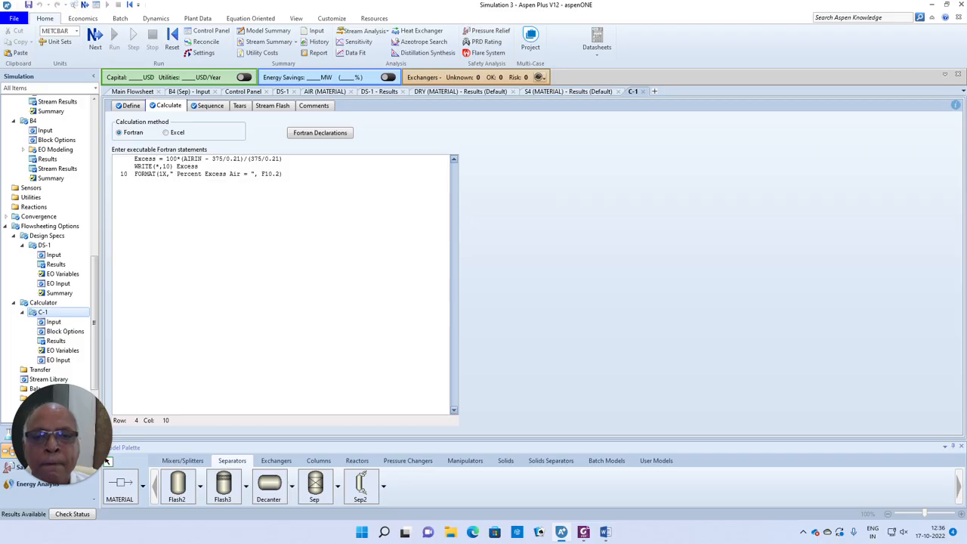
- Change both 375/0.21 terms in C-1's formula to 275/0.21, then start reinitializing the simulation
click(125, 105)
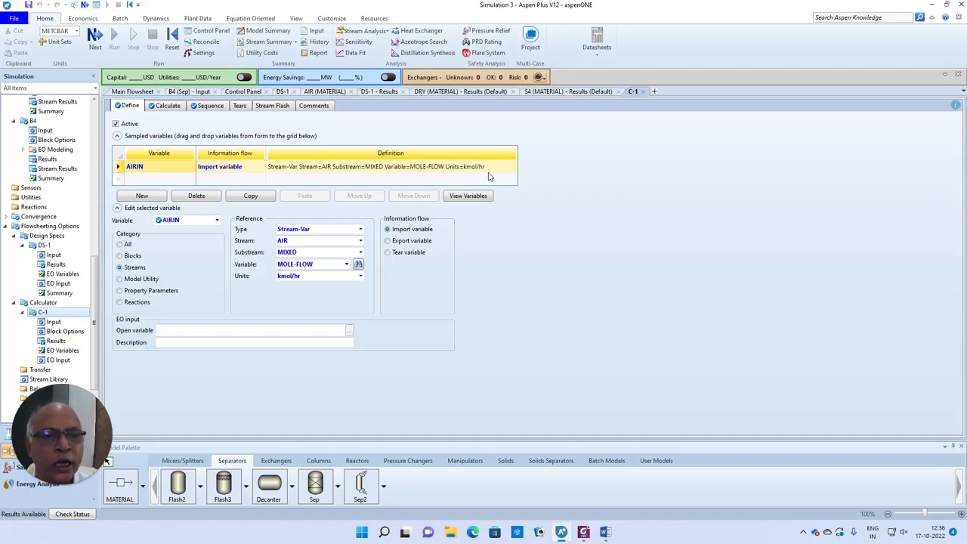
click(169, 105)
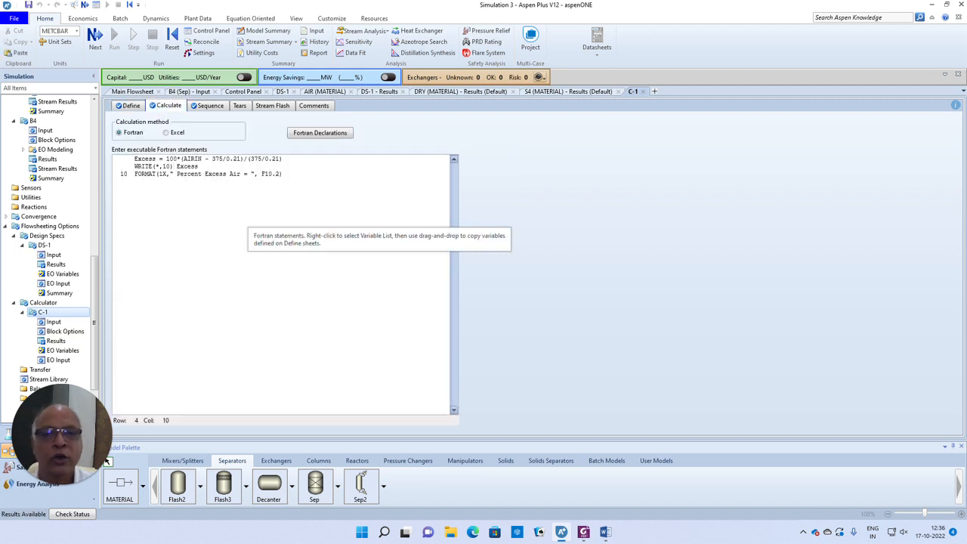
click(264, 158)
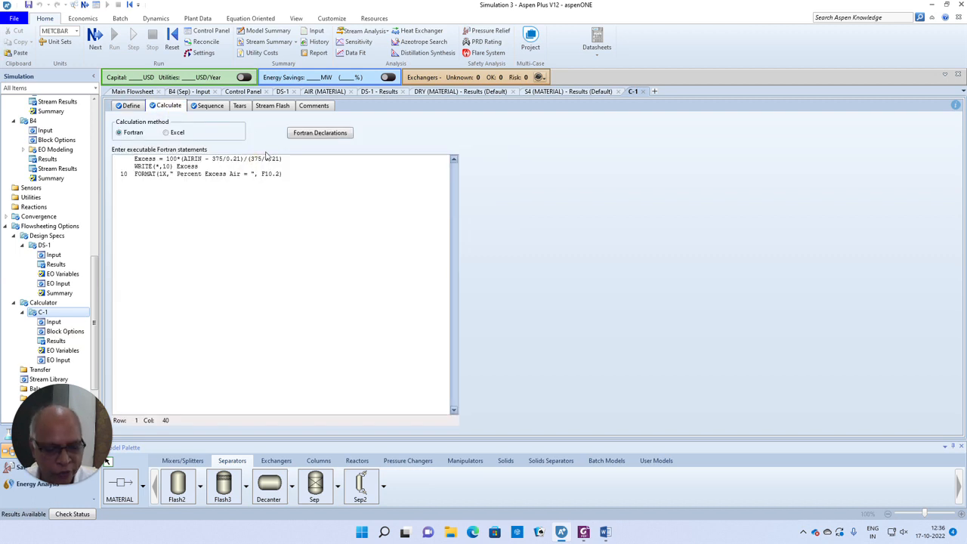
text(2)
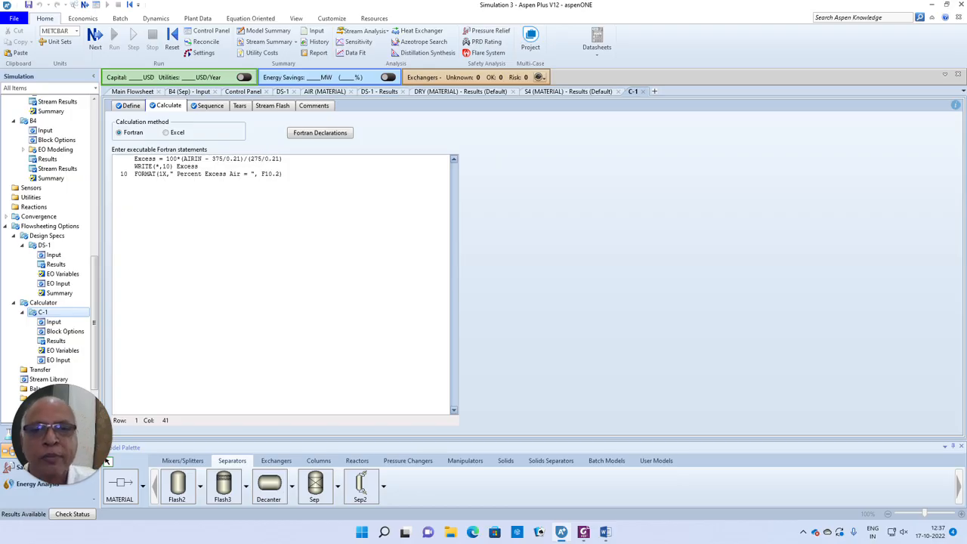
click(216, 159)
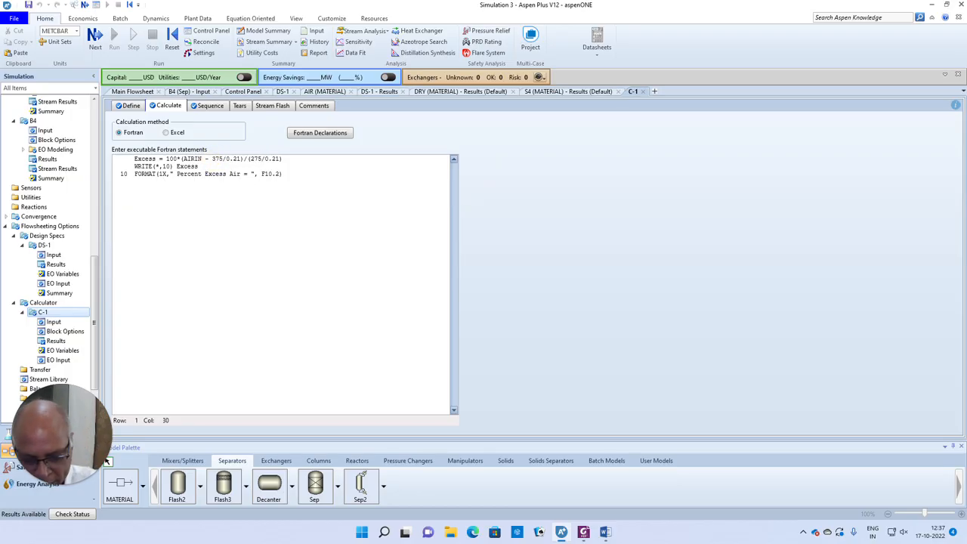
key(BackSpace)
text(2)
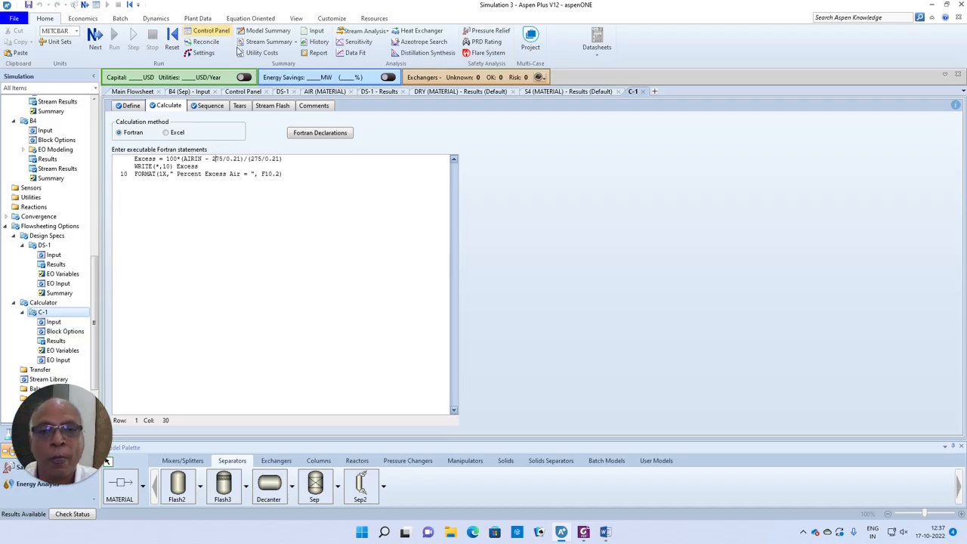
click(226, 219)
click(173, 39)
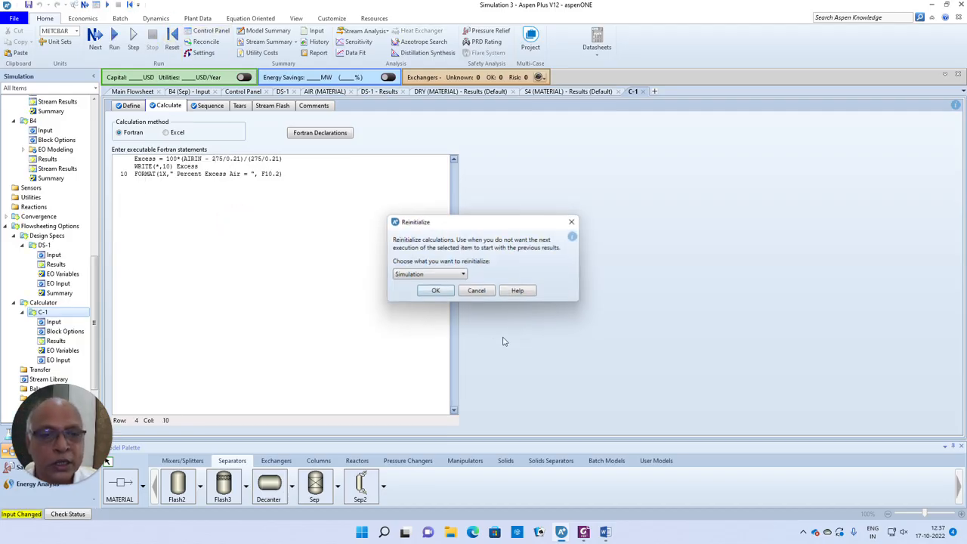
- Reinitialize the simulation, purge the previous results, and run it again
click(435, 291)
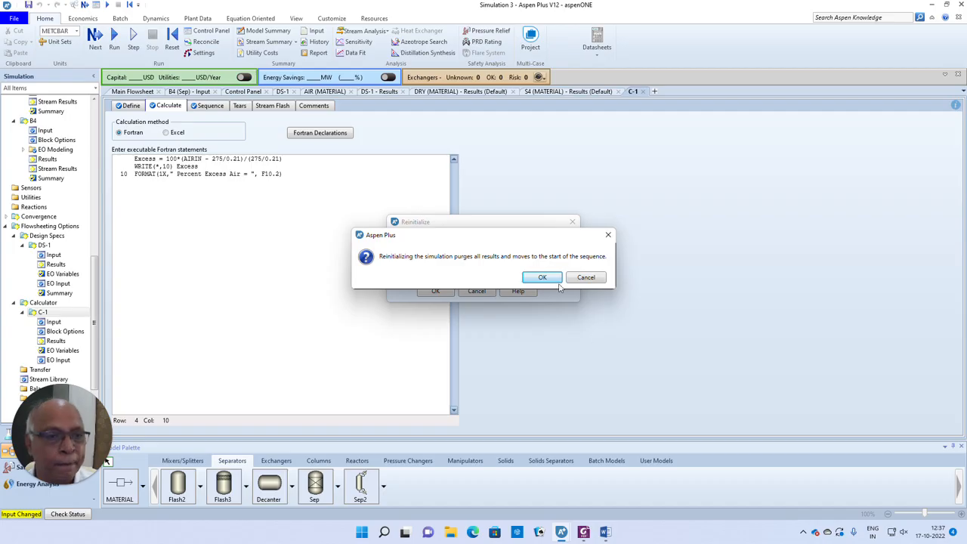
click(542, 277)
click(96, 41)
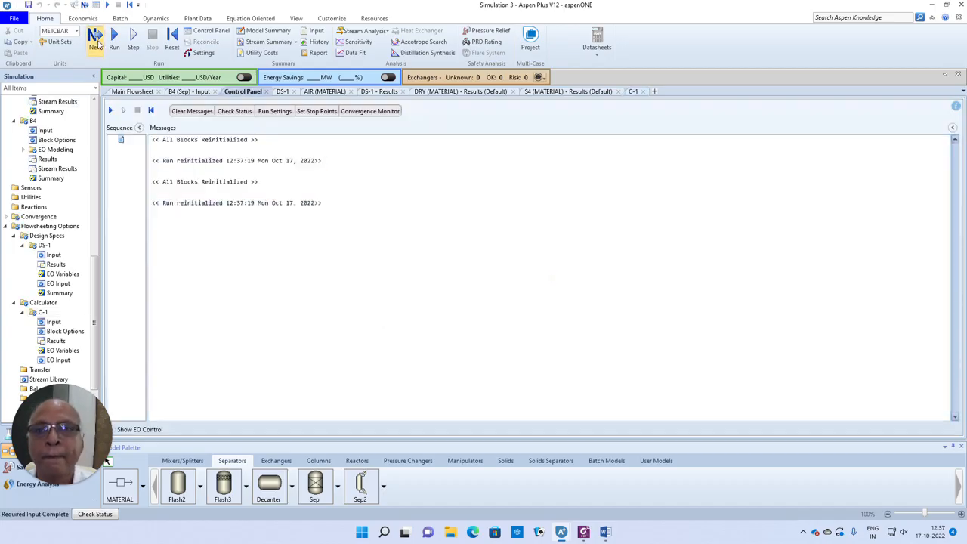
click(541, 285)
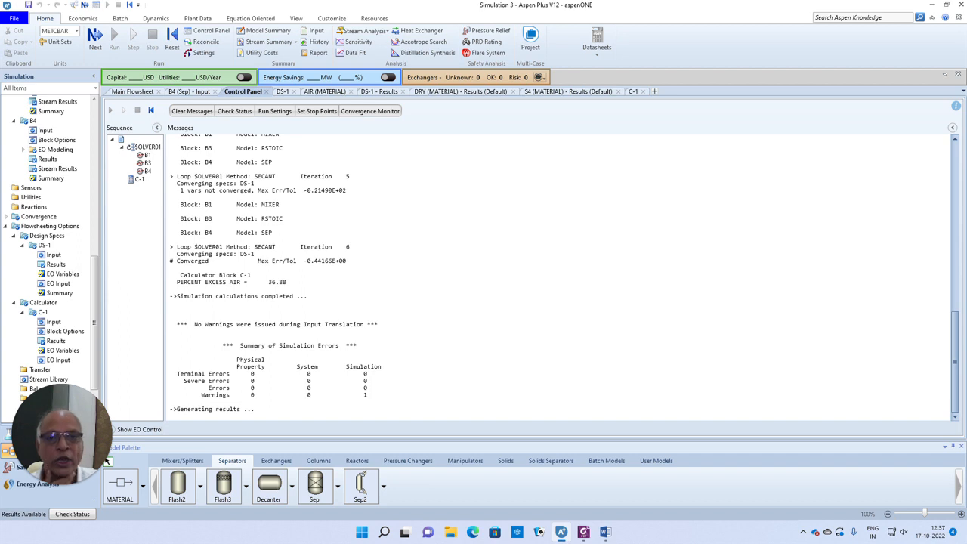
- Highlight the 36.88 Percent Excess Air result in the Control Panel and check it against the Word problem statement
key(ctrl+a)
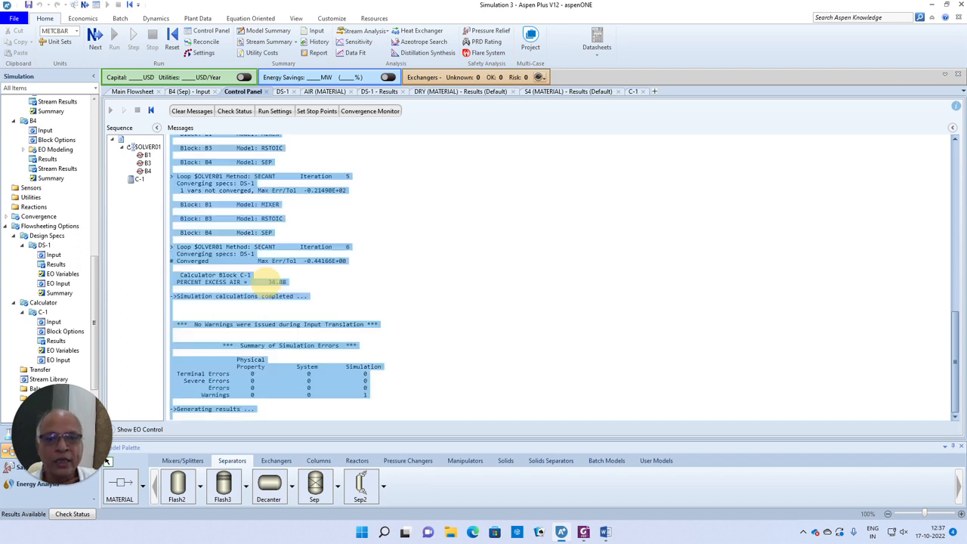
click(286, 282)
drag(287, 282, 268, 282)
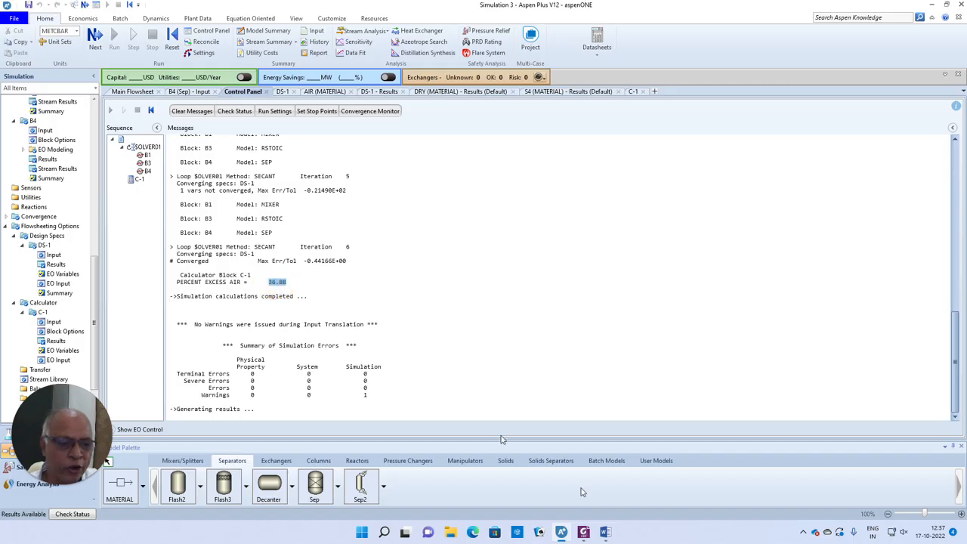
click(605, 532)
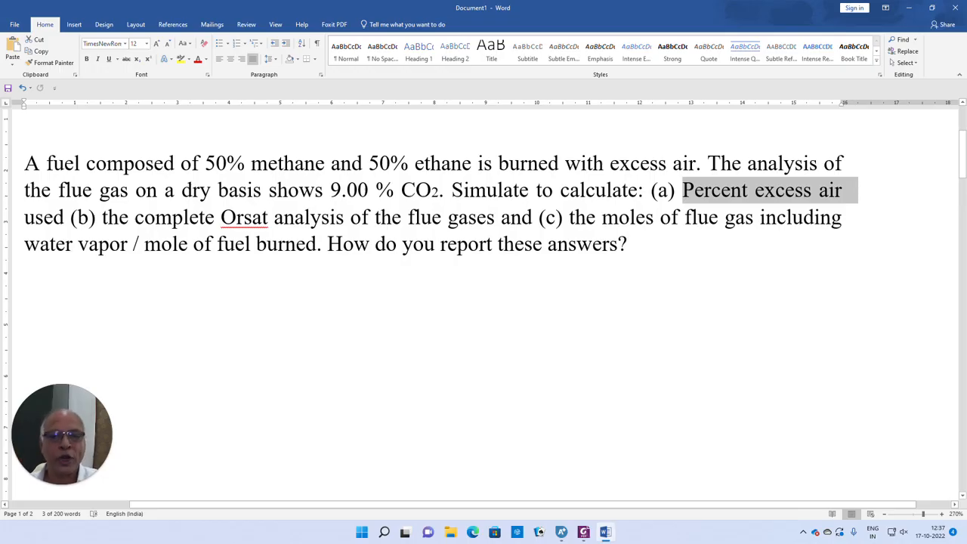
- Back in Aspen Plus, open the C-1 calculator's Fortran code from the Main Flowsheet
key(alt+Tab)
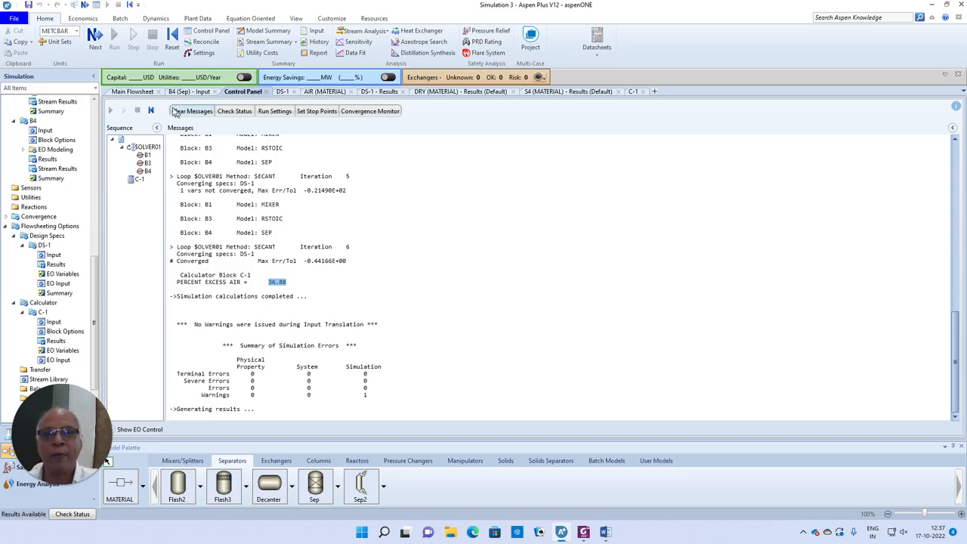
click(135, 92)
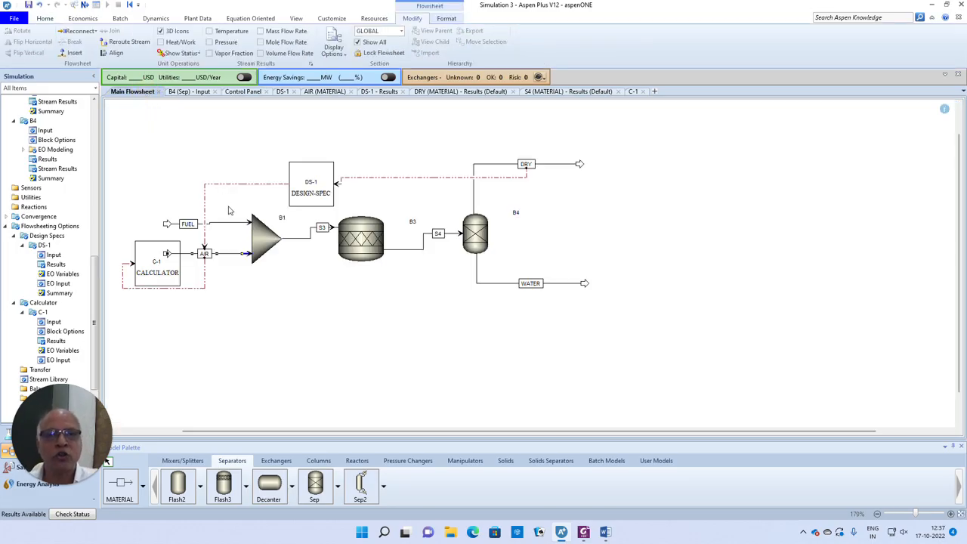
click(633, 91)
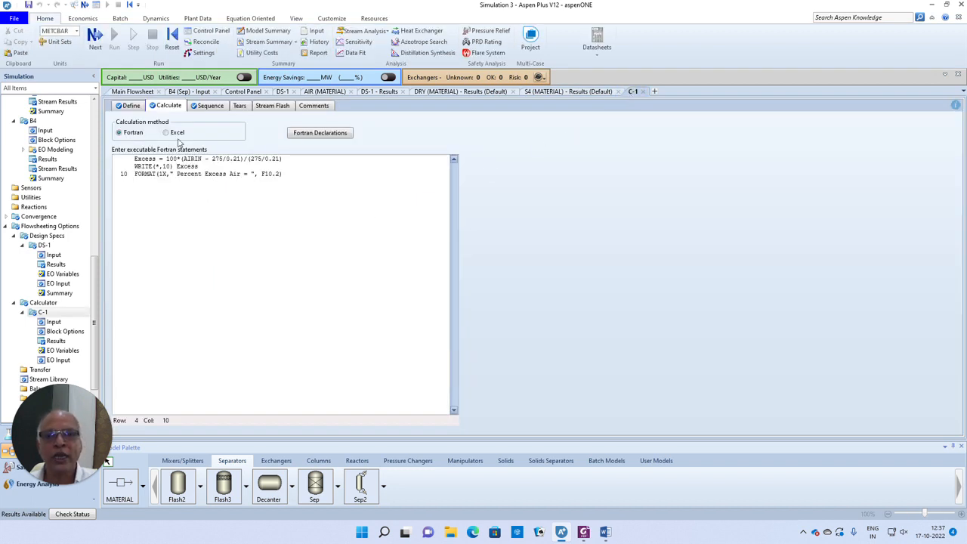